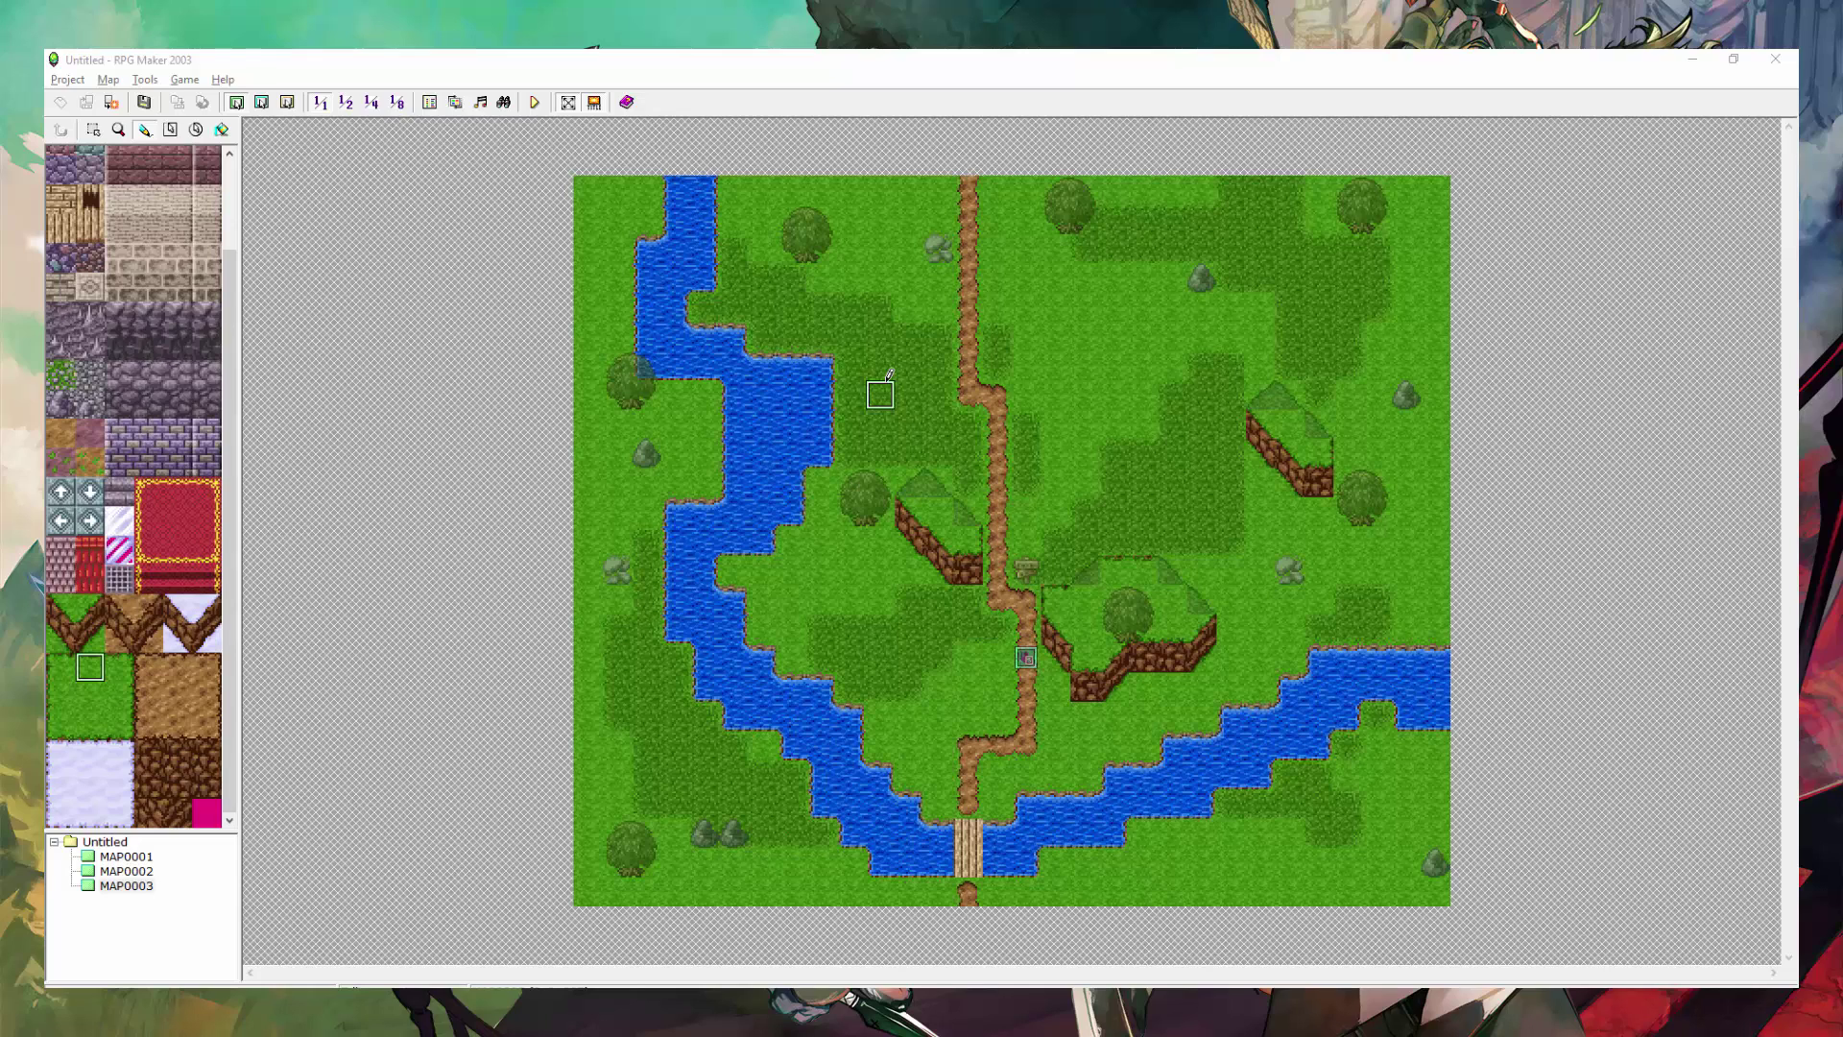
Look through the lower-layer tileset and select the light grass tile
click(130, 343)
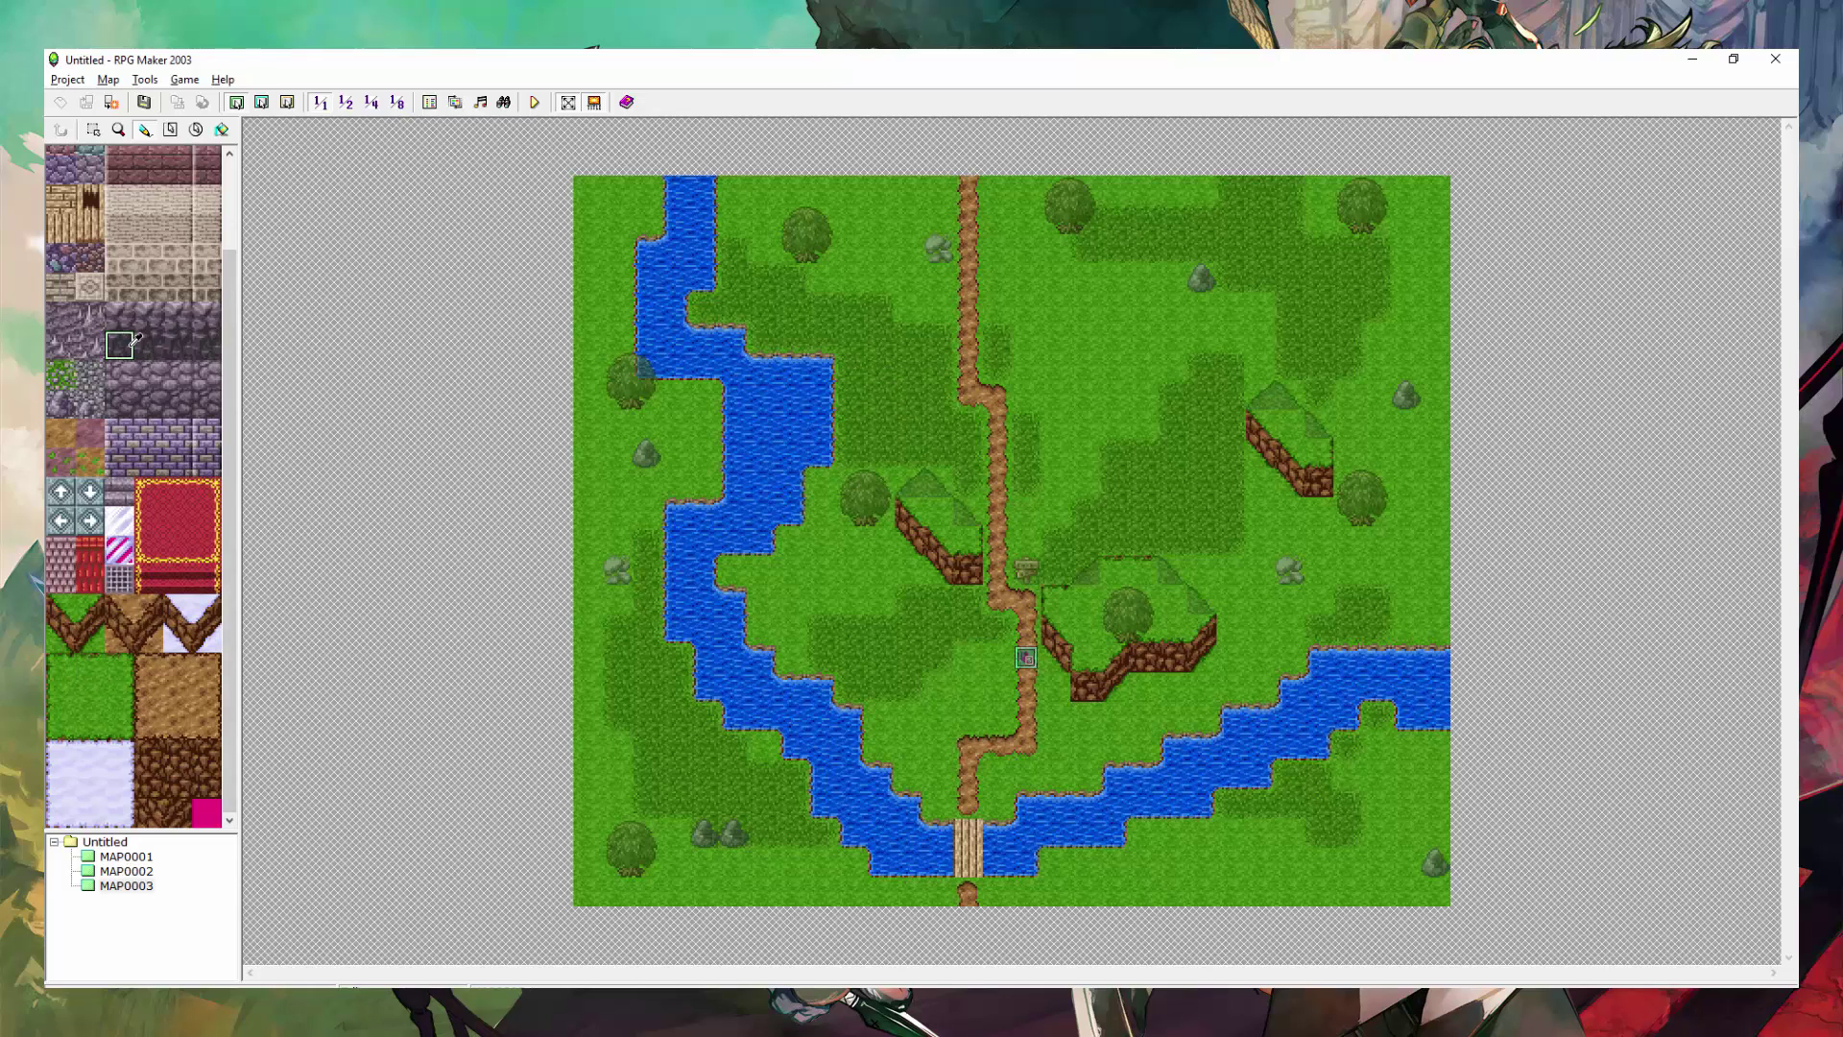
scroll(134, 340, up, 2)
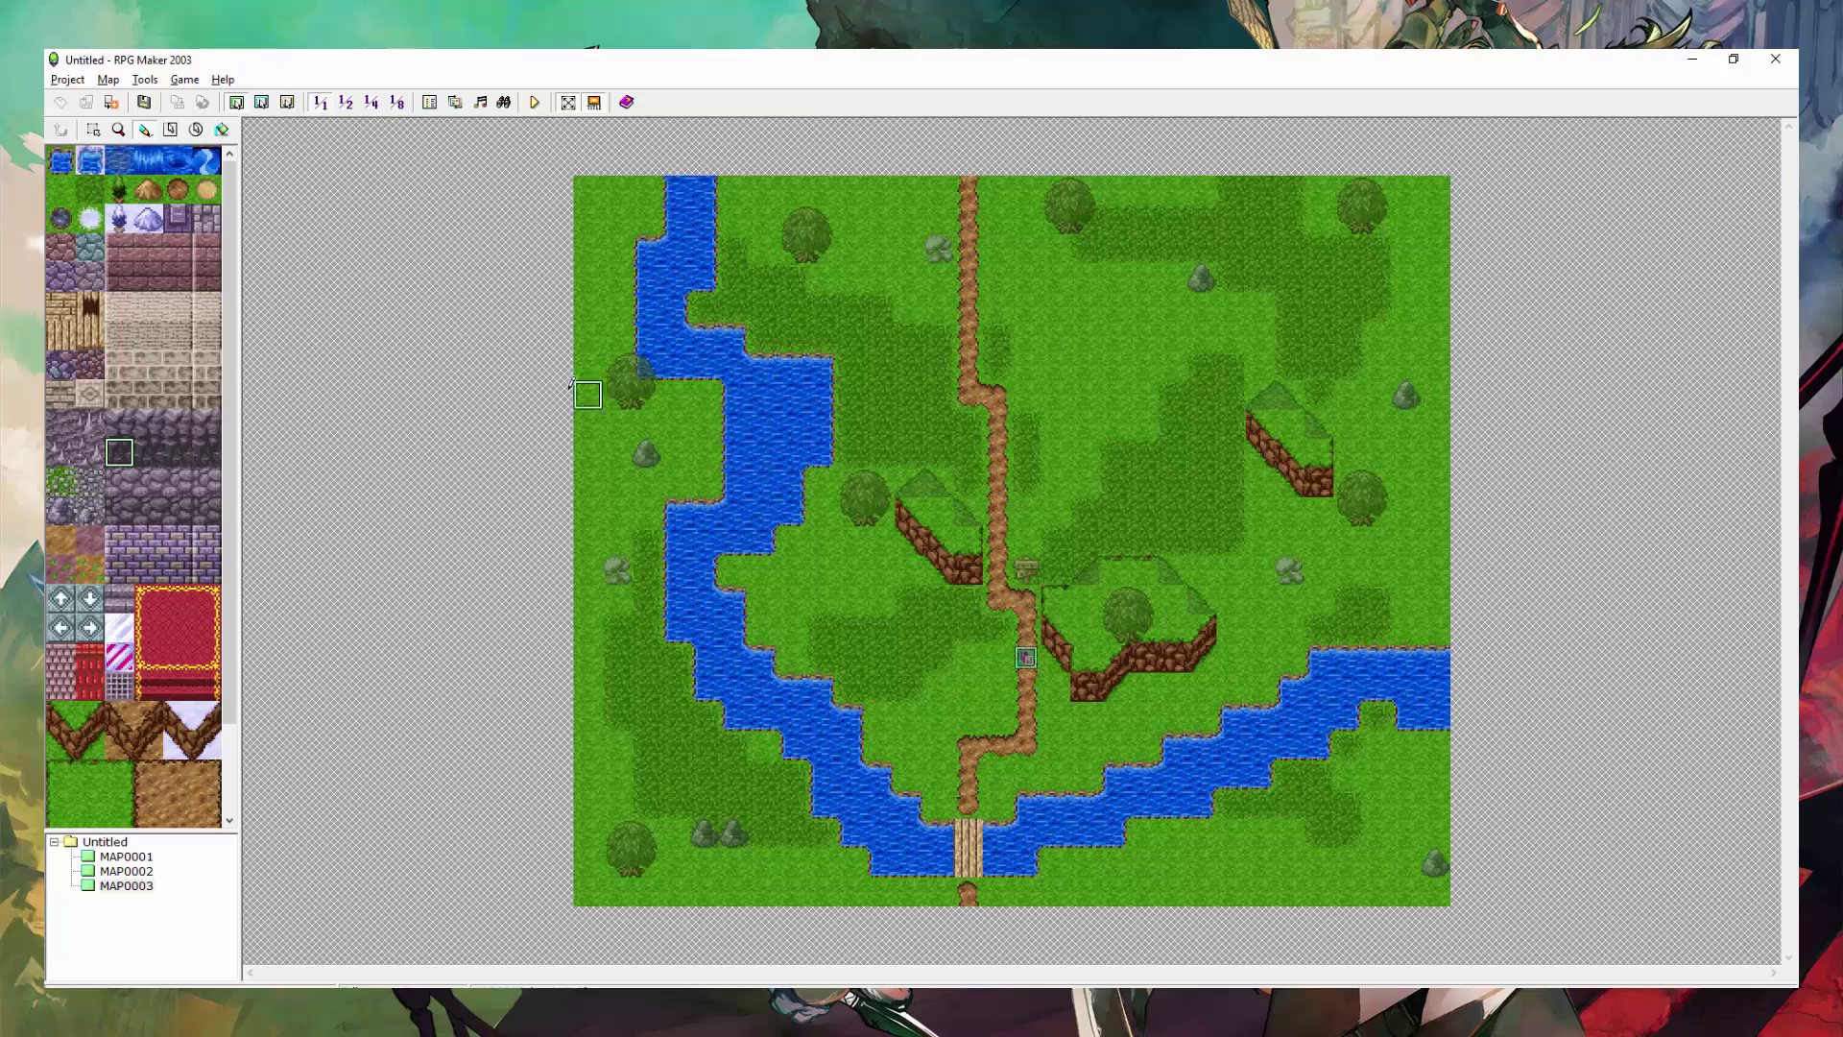
click(59, 191)
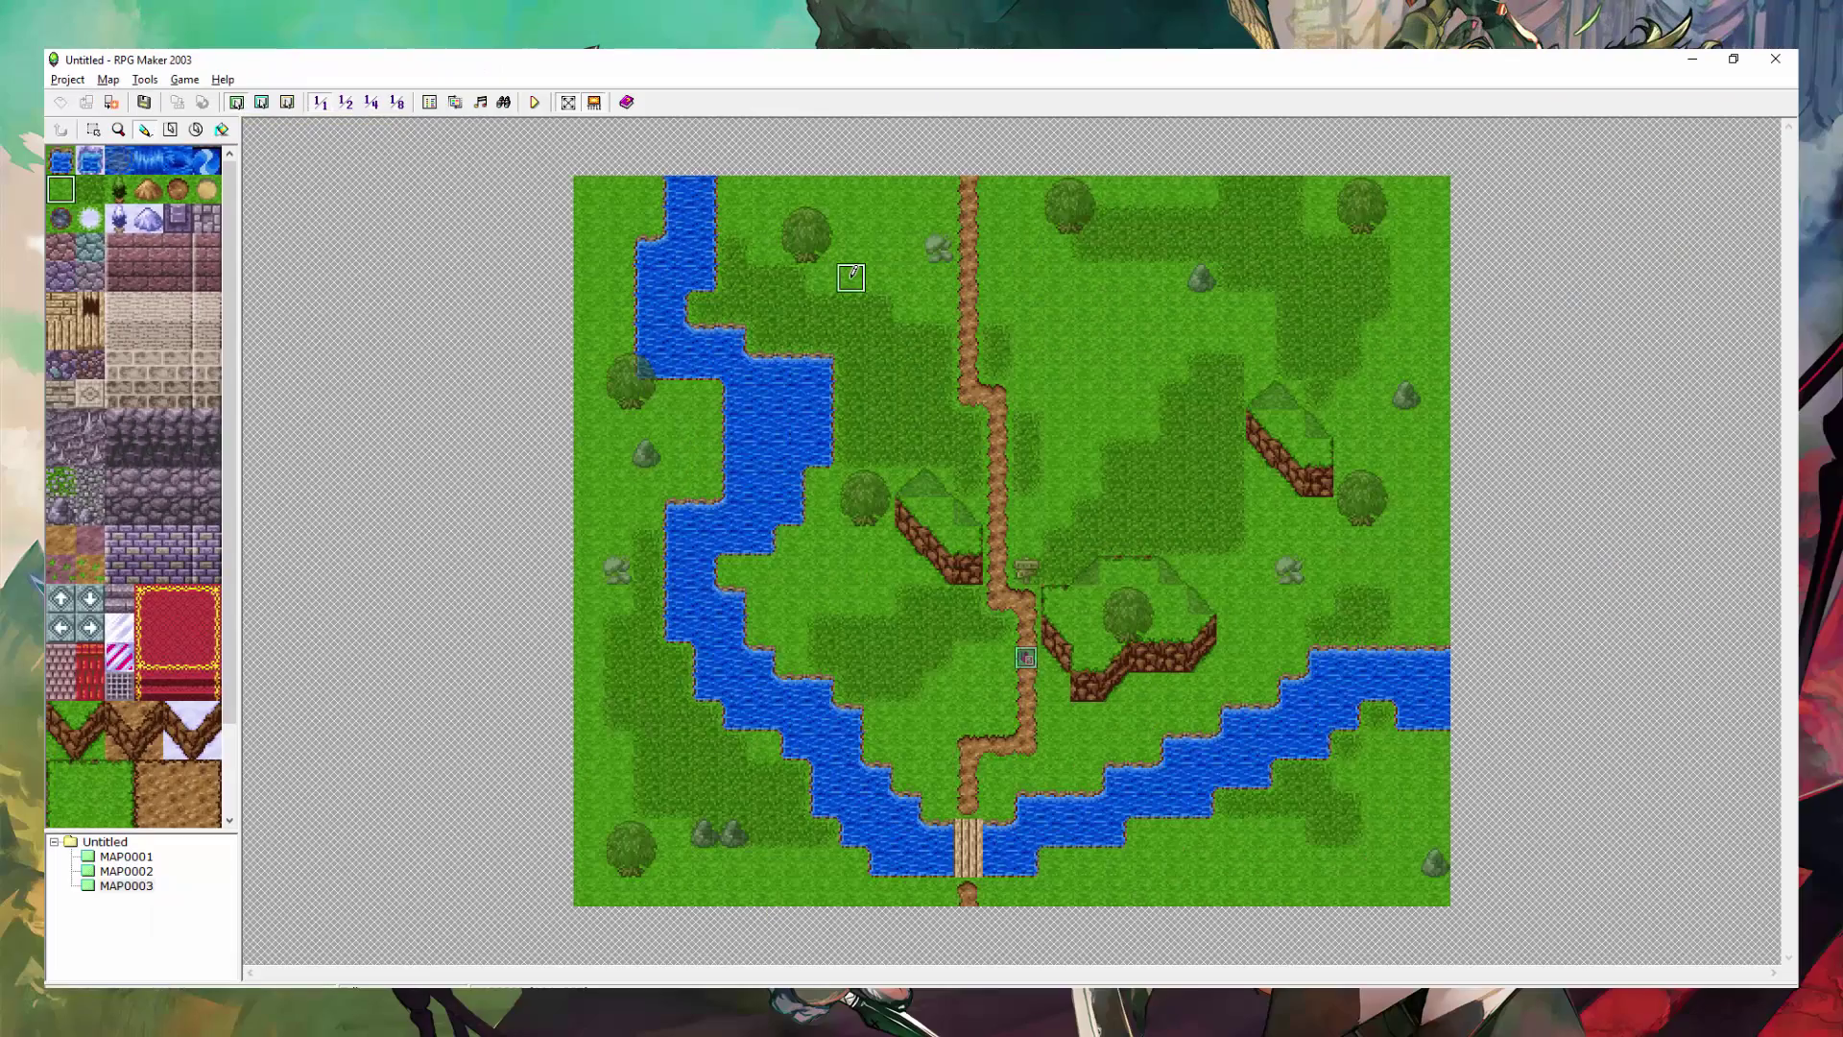
Switch repeatedly between lower-layer and upper-layer tile editing to compare the two layers and their tilesets
key(F6)
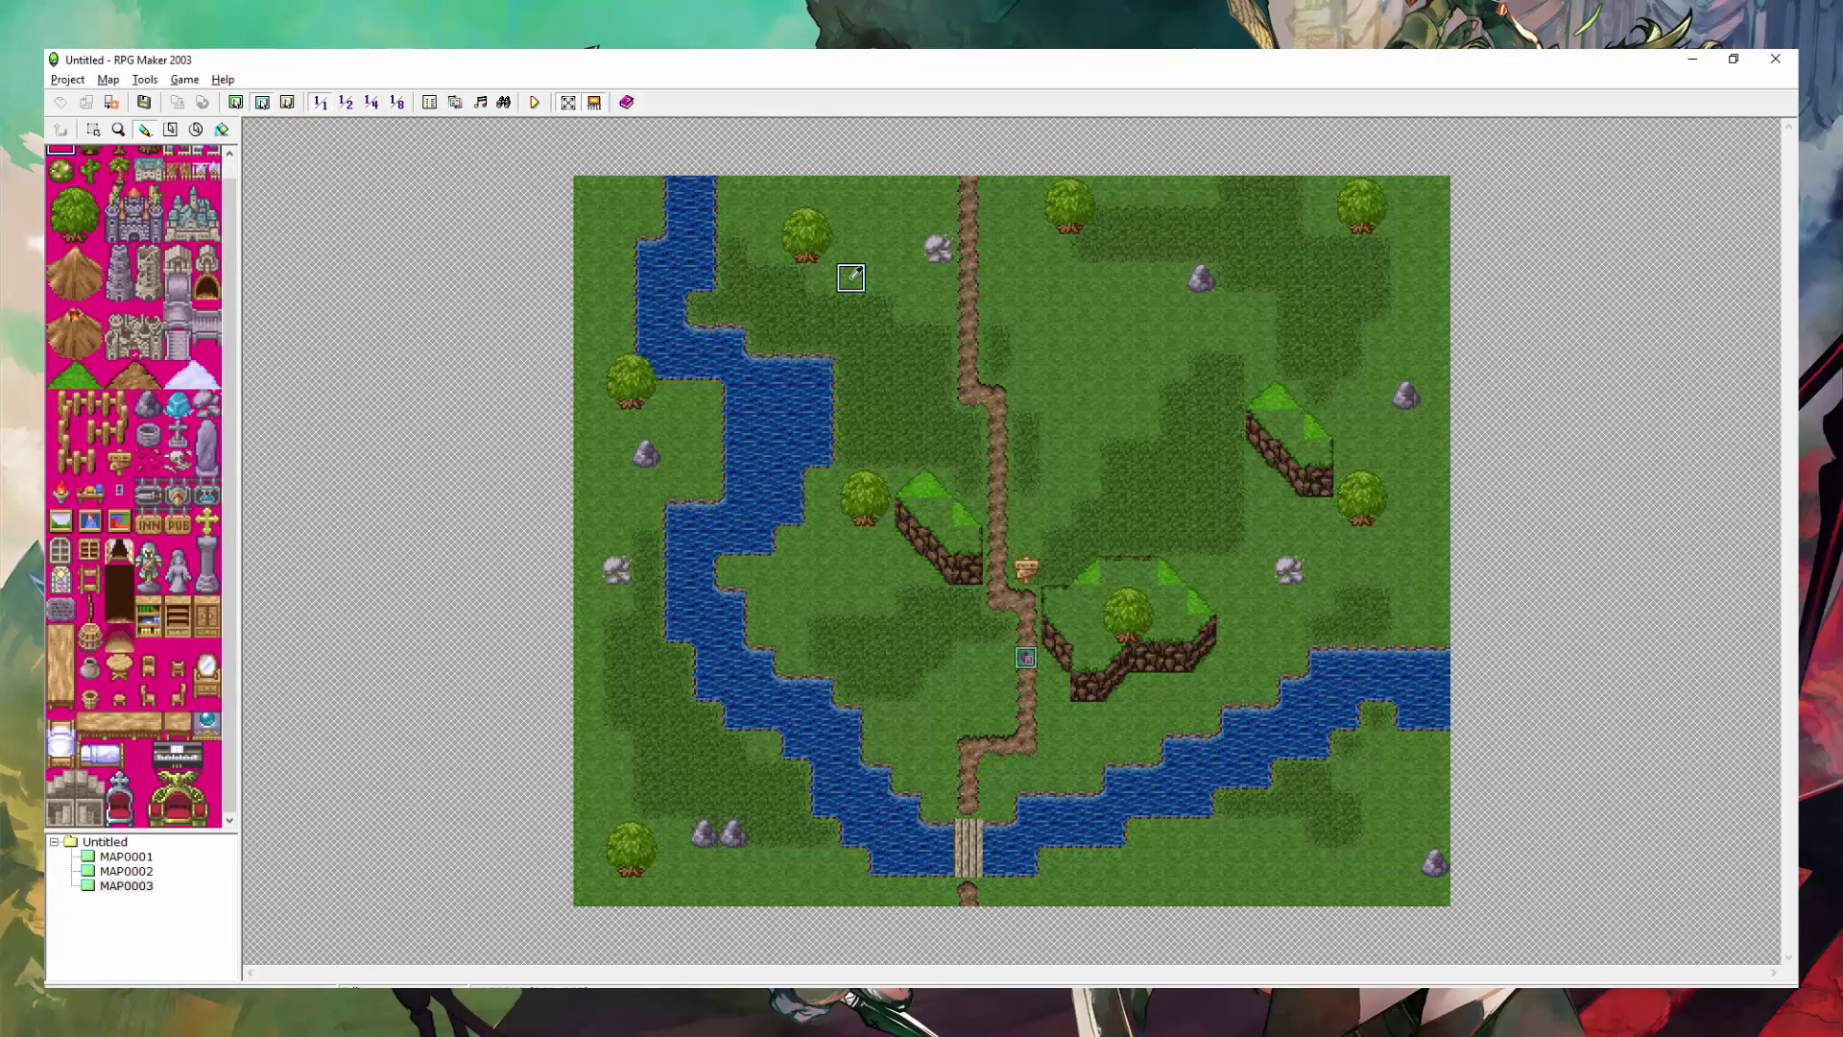
key(F5)
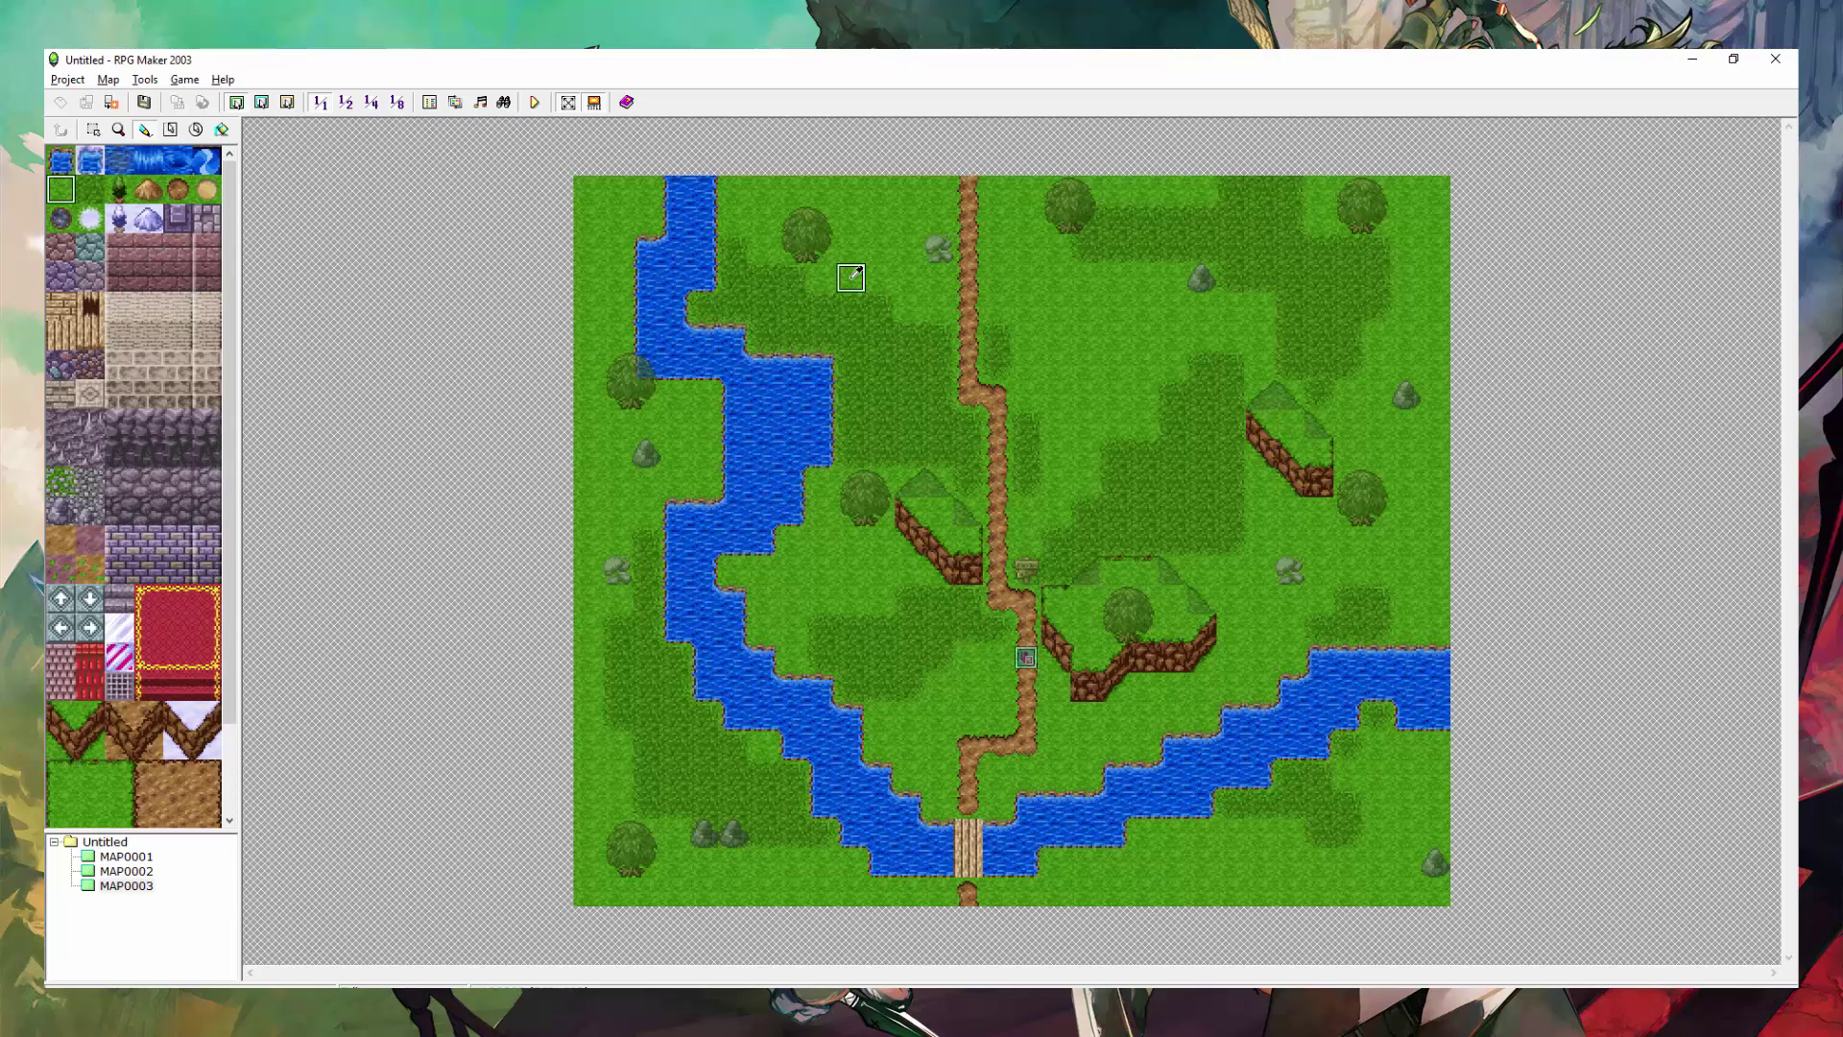
key(F6)
key(F5)
key(F6)
key(F5)
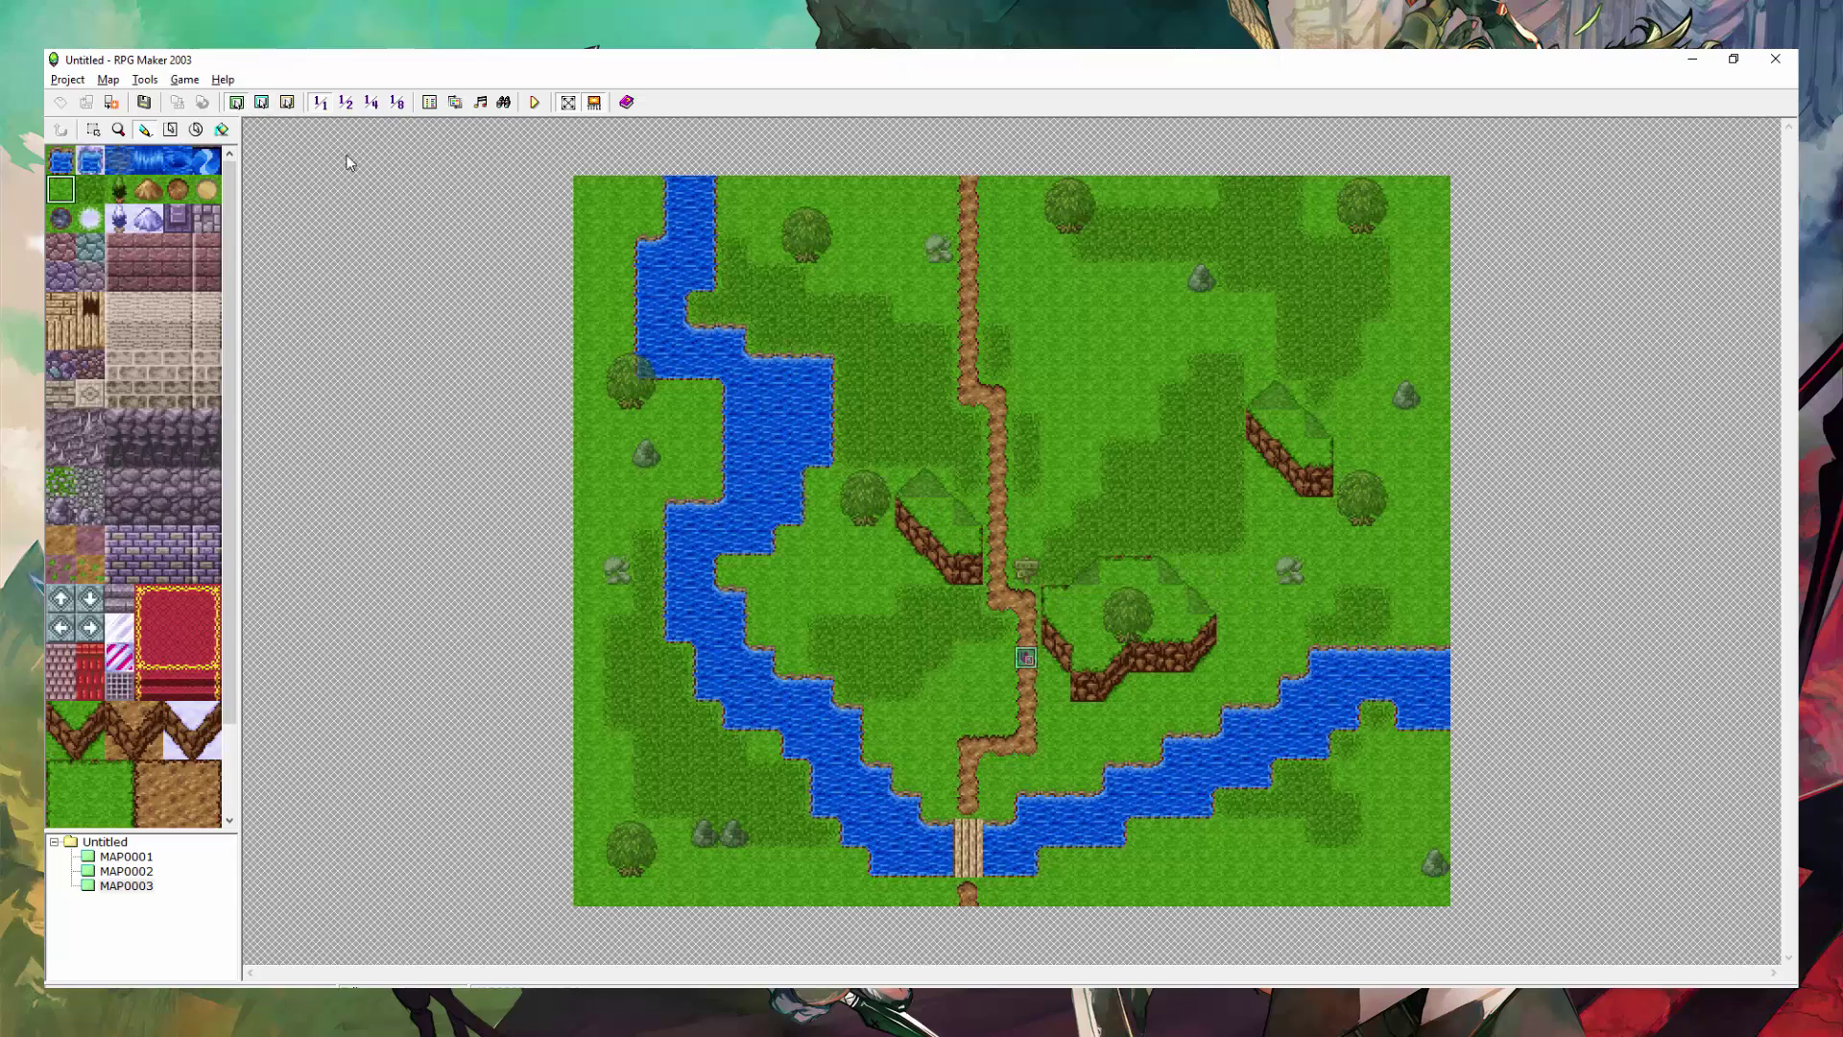
click(260, 107)
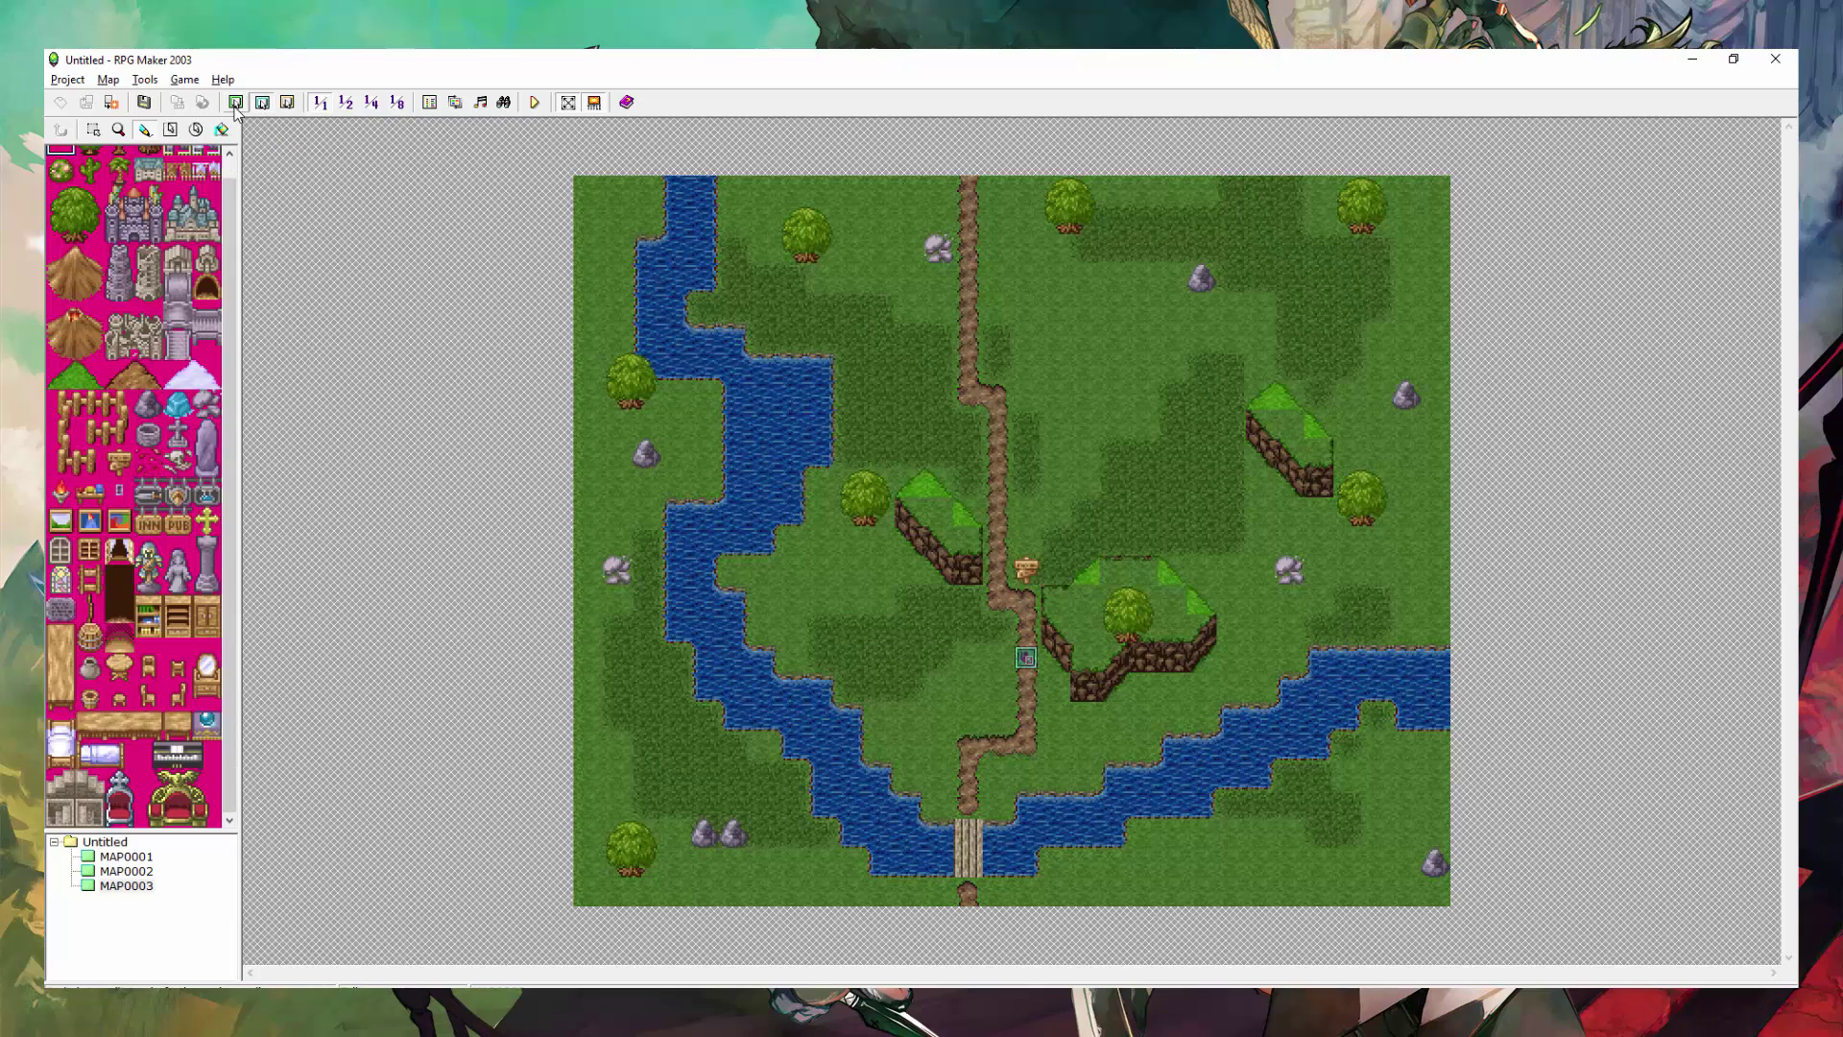
click(235, 107)
click(261, 105)
click(236, 105)
key(F6)
key(F5)
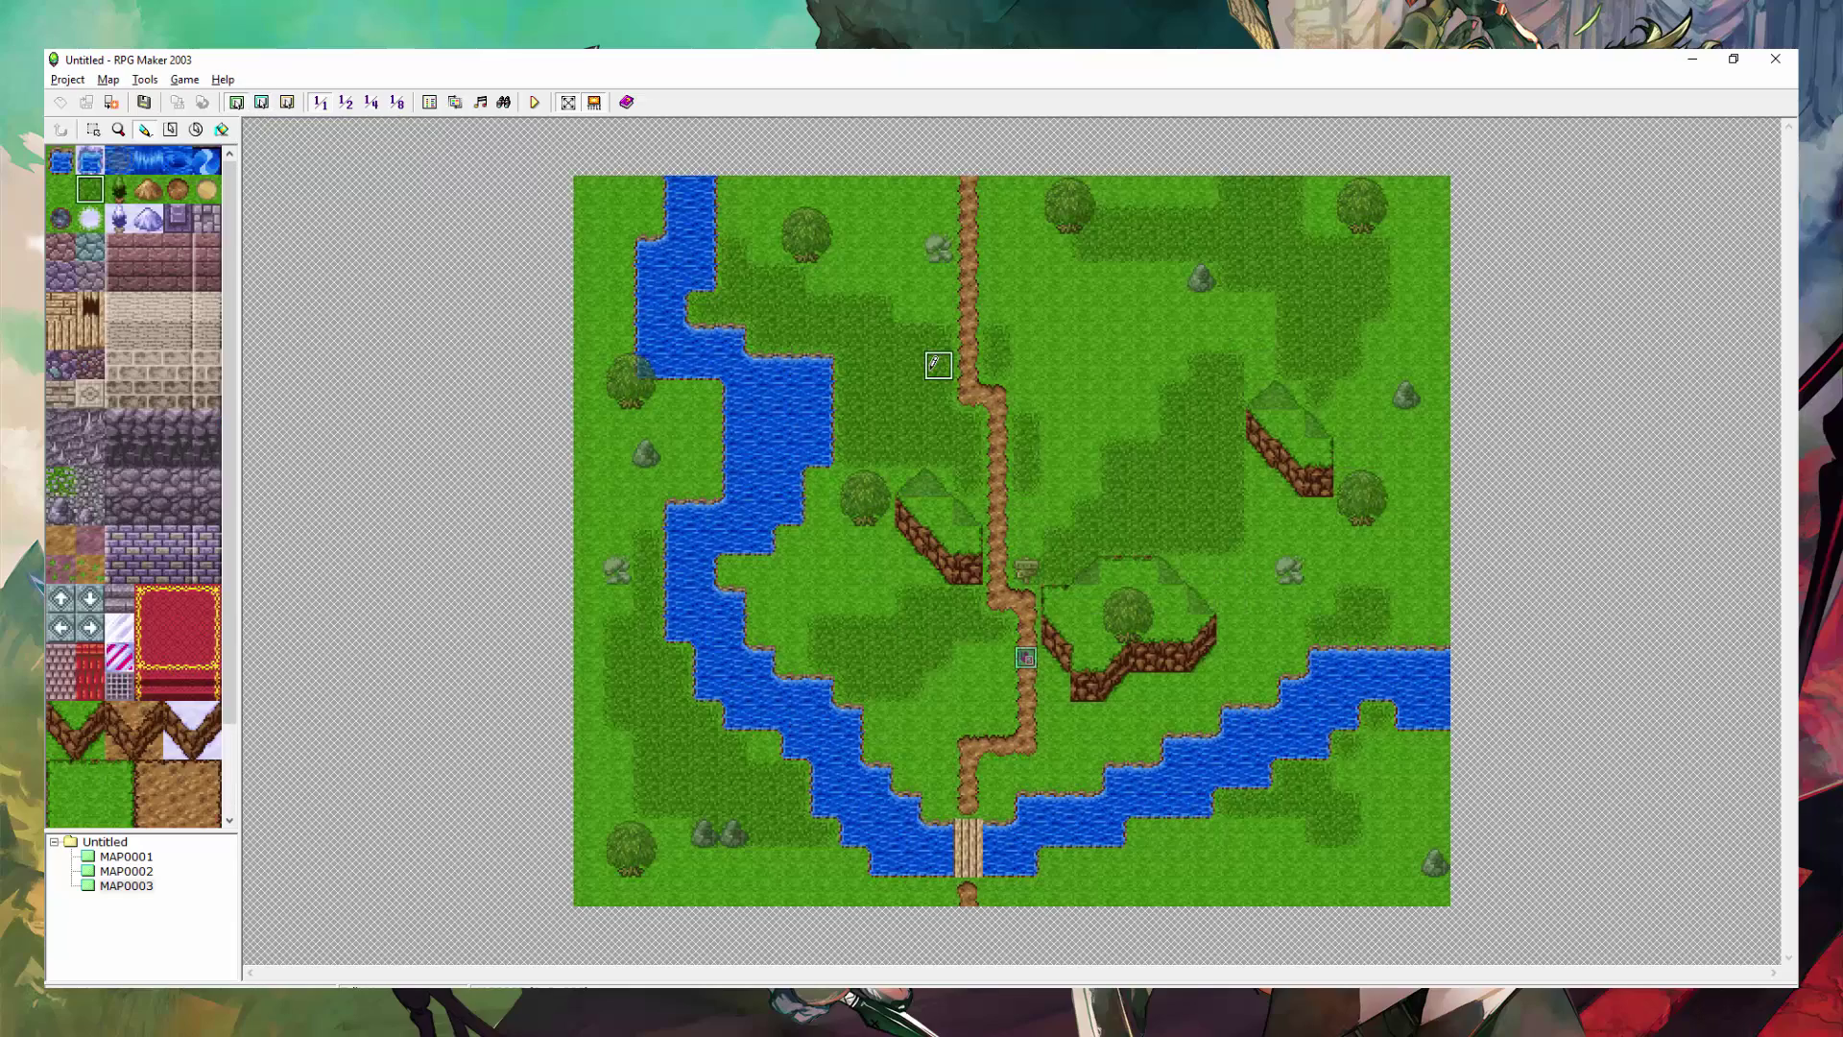
key(F6)
key(F5)
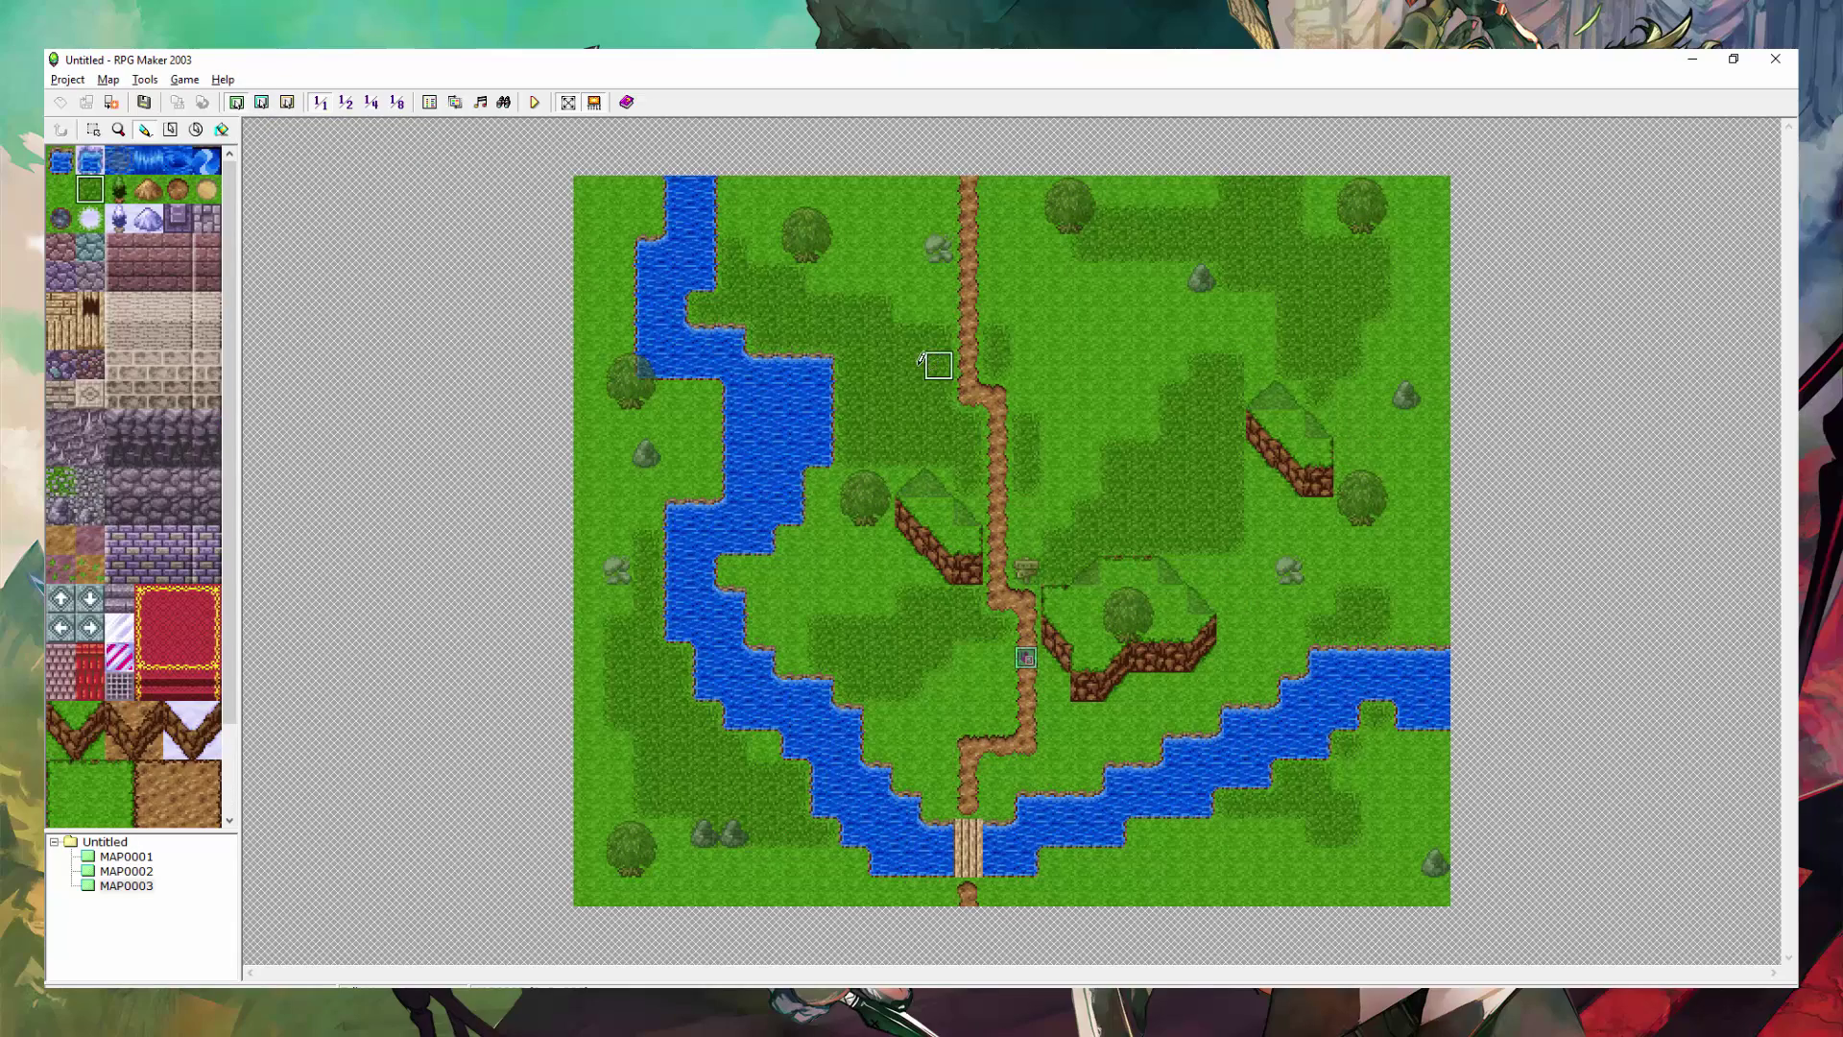
Switch to event editing mode and view the event options for the path tile just below the signpost
click(287, 109)
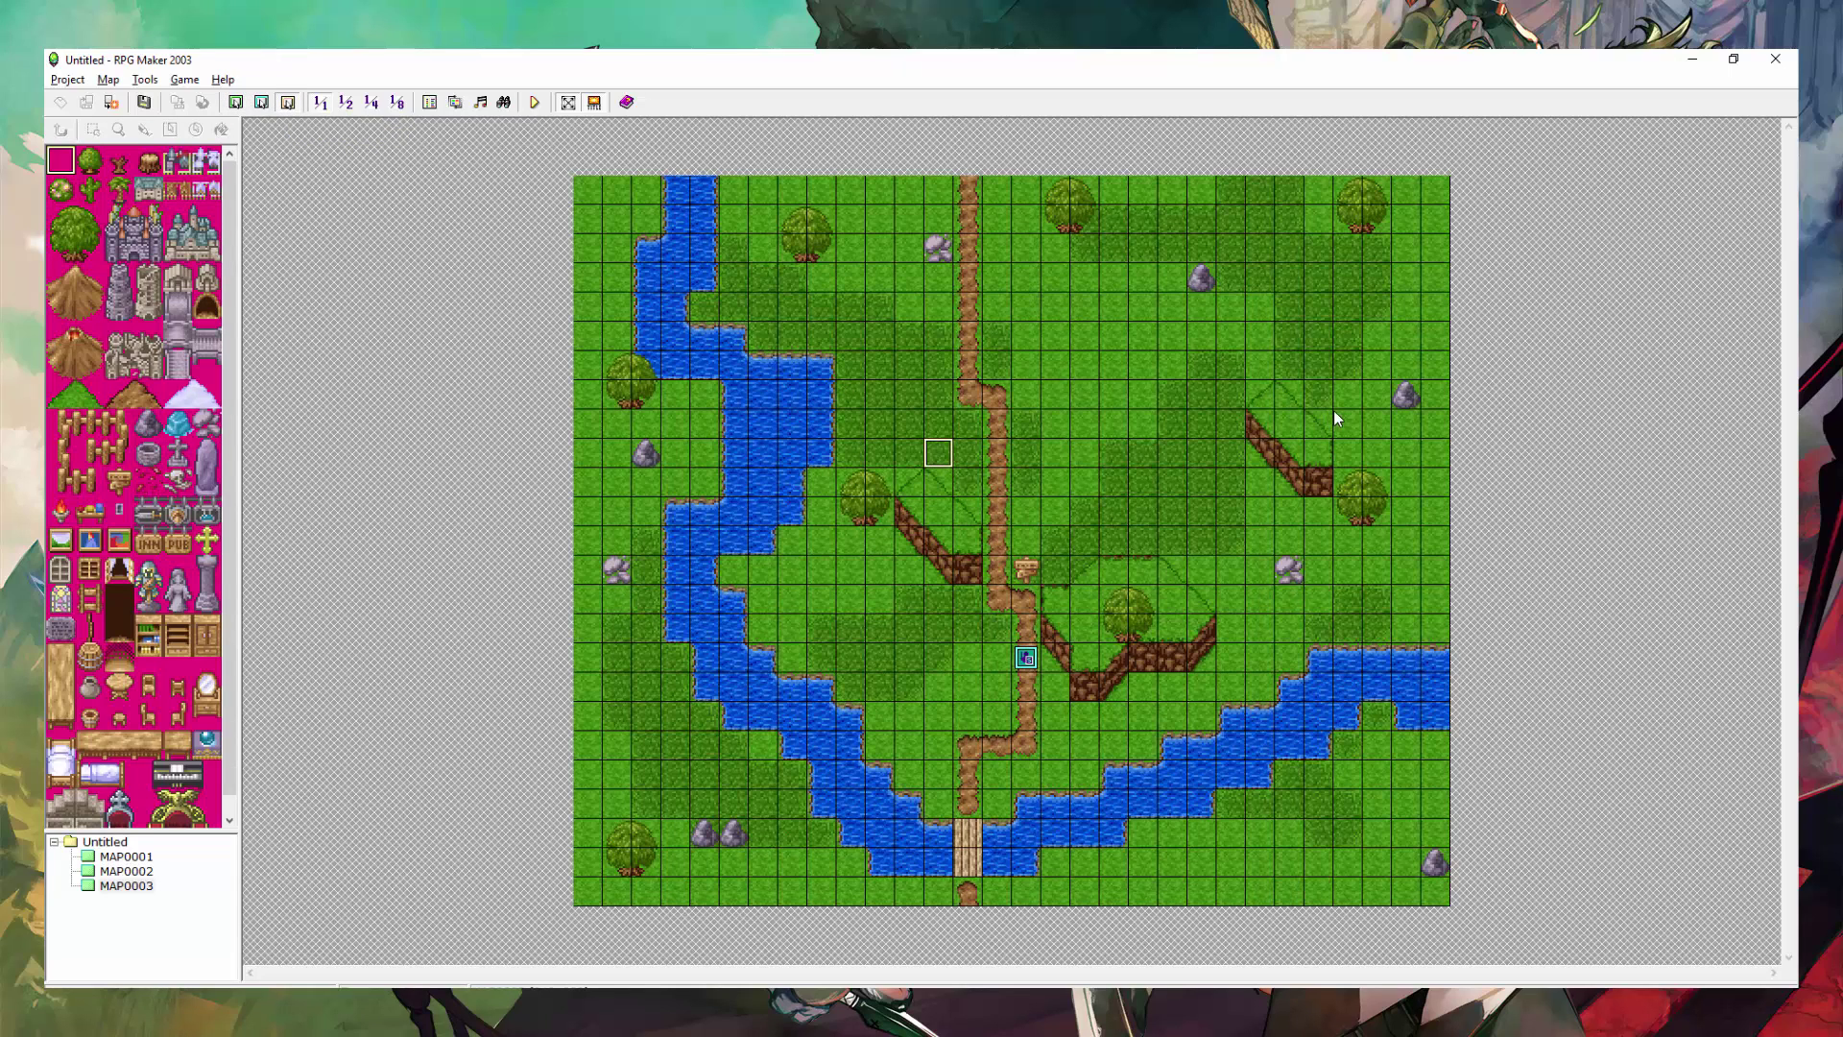
right_click(1025, 599)
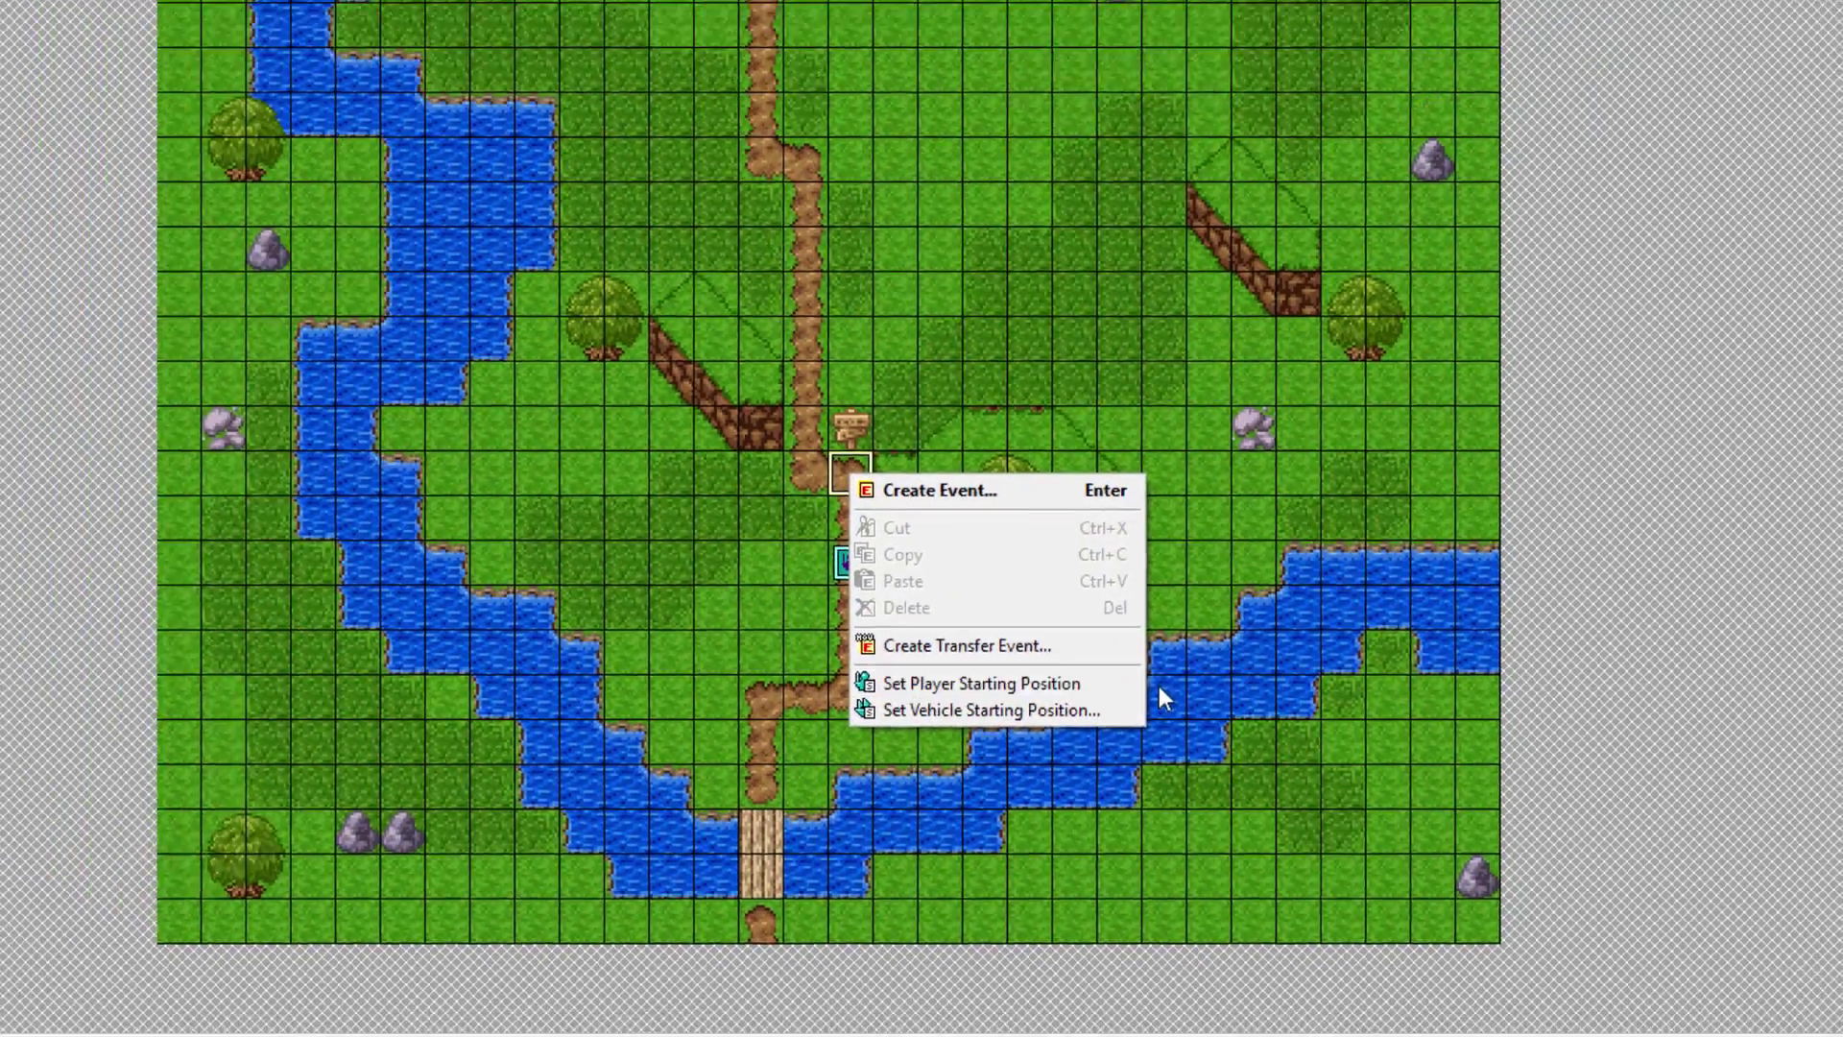
click(1389, 655)
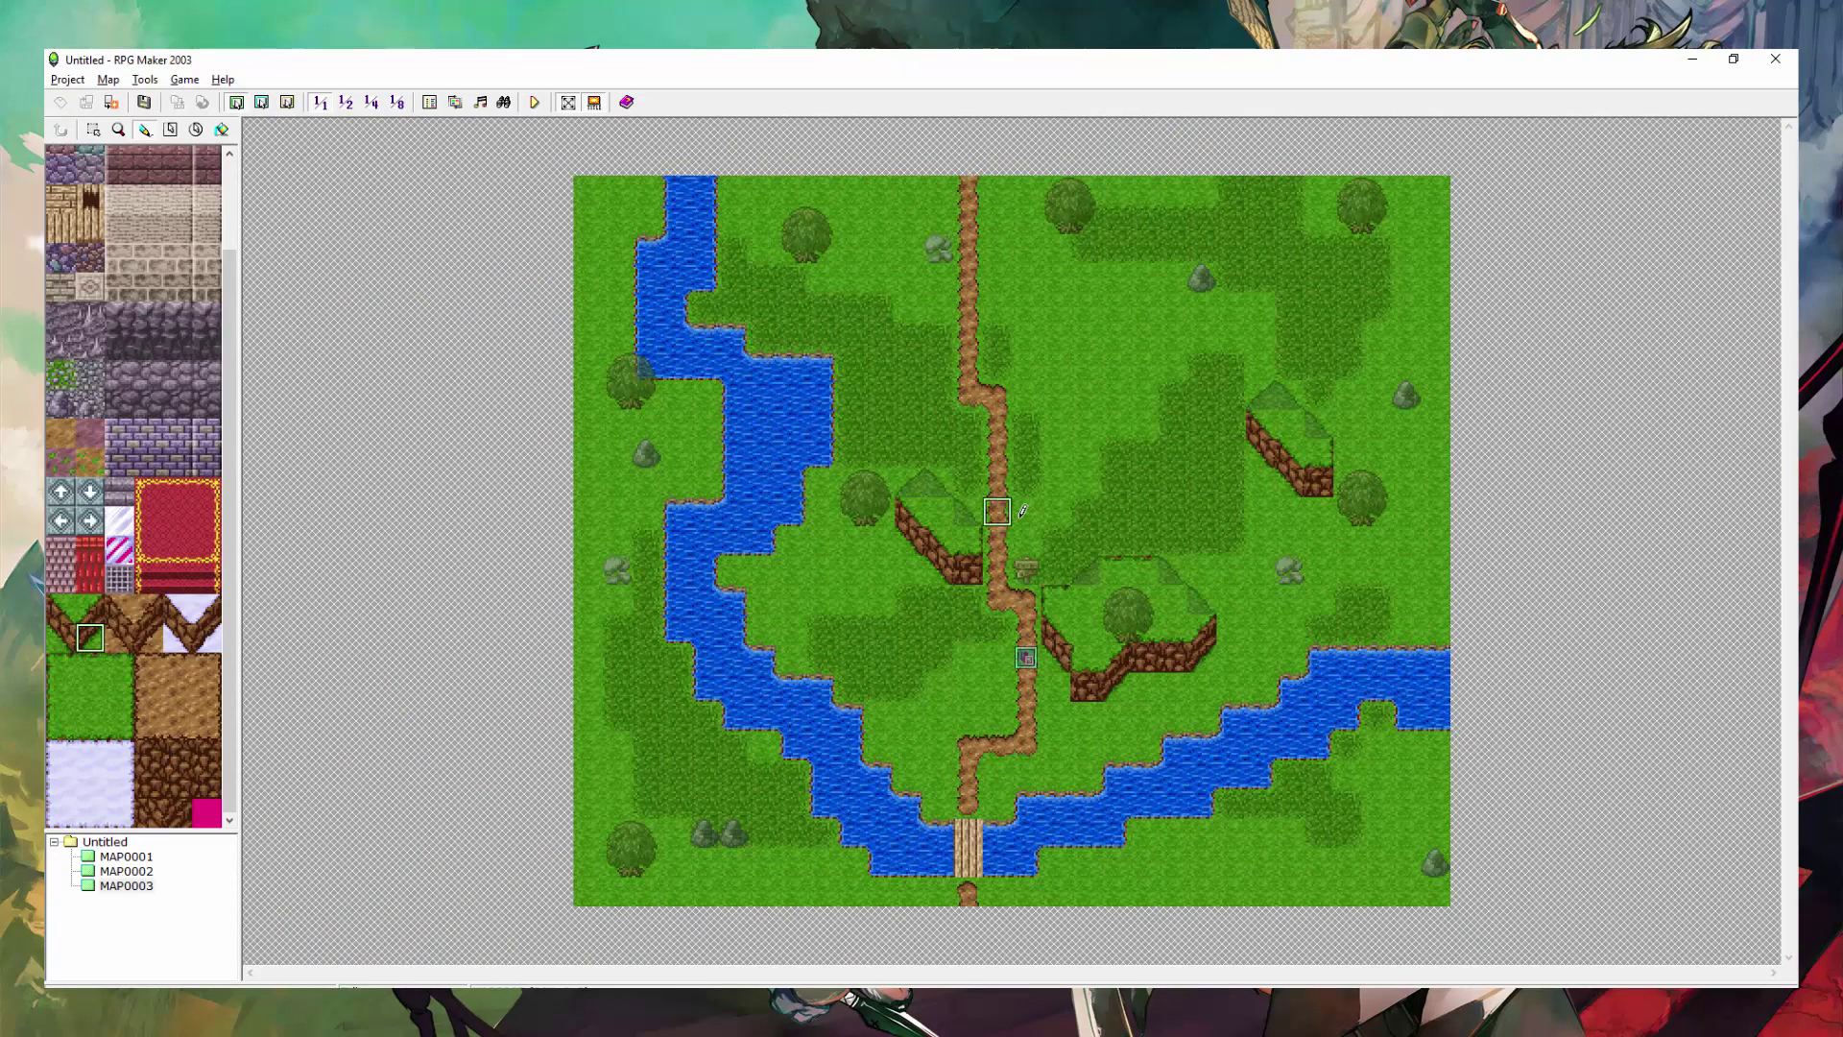
Try placing a diagonal row of single cliff tiles on the grass east of the dirt path
click(1114, 394)
click(1144, 365)
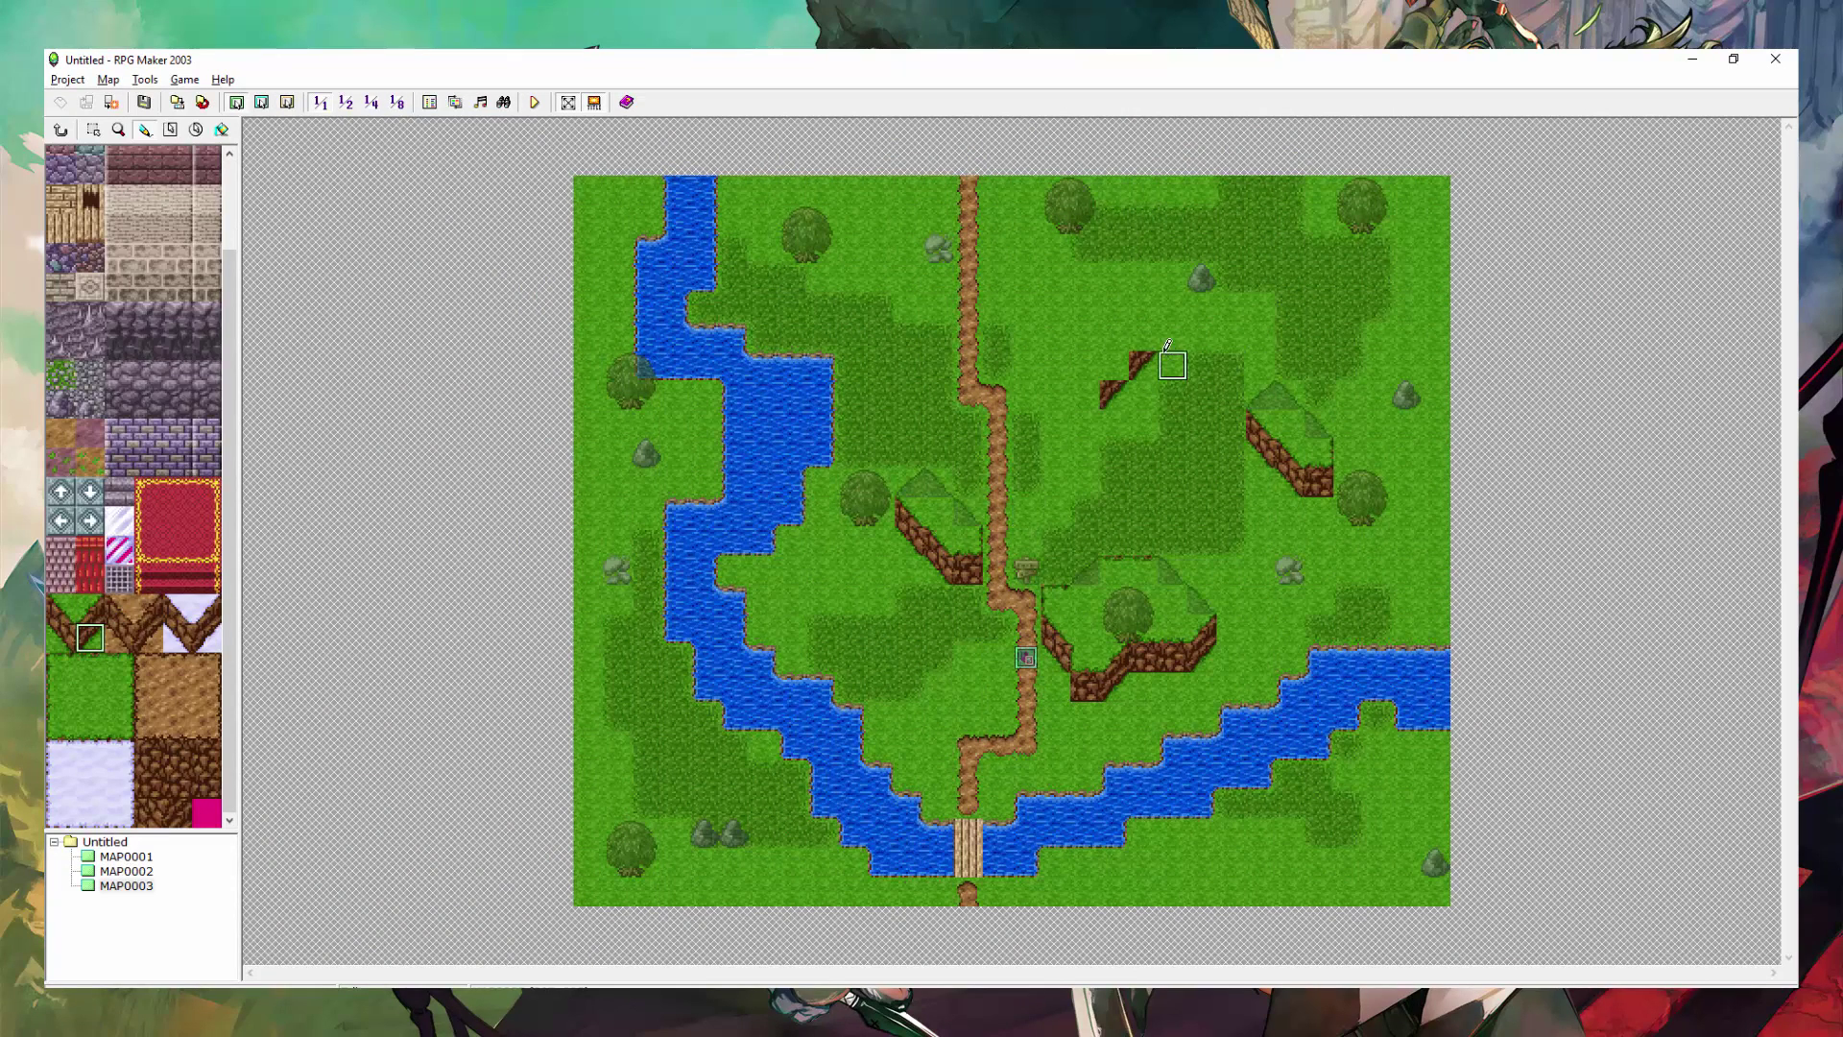
click(1173, 336)
key(ctrl+z)
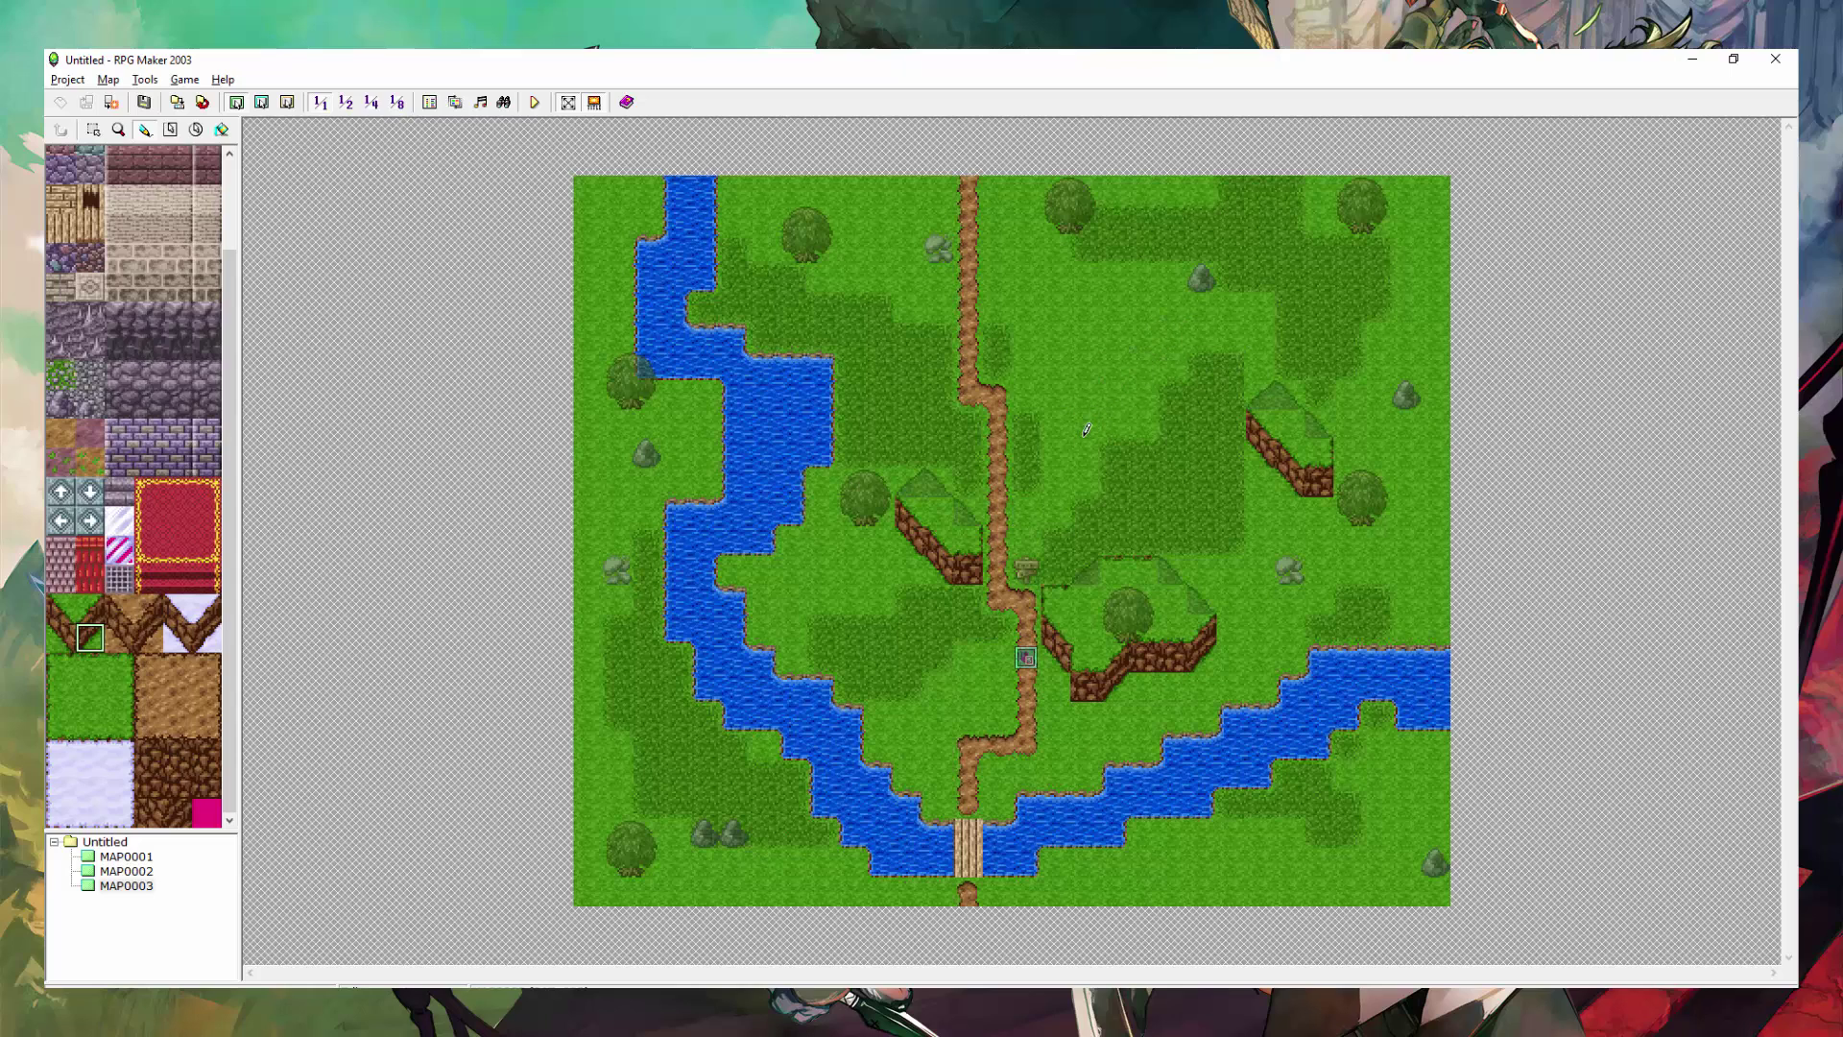
Try placing the whole two-by-two grassy cliff block on the grass east of the path
click(91, 624)
click(1061, 365)
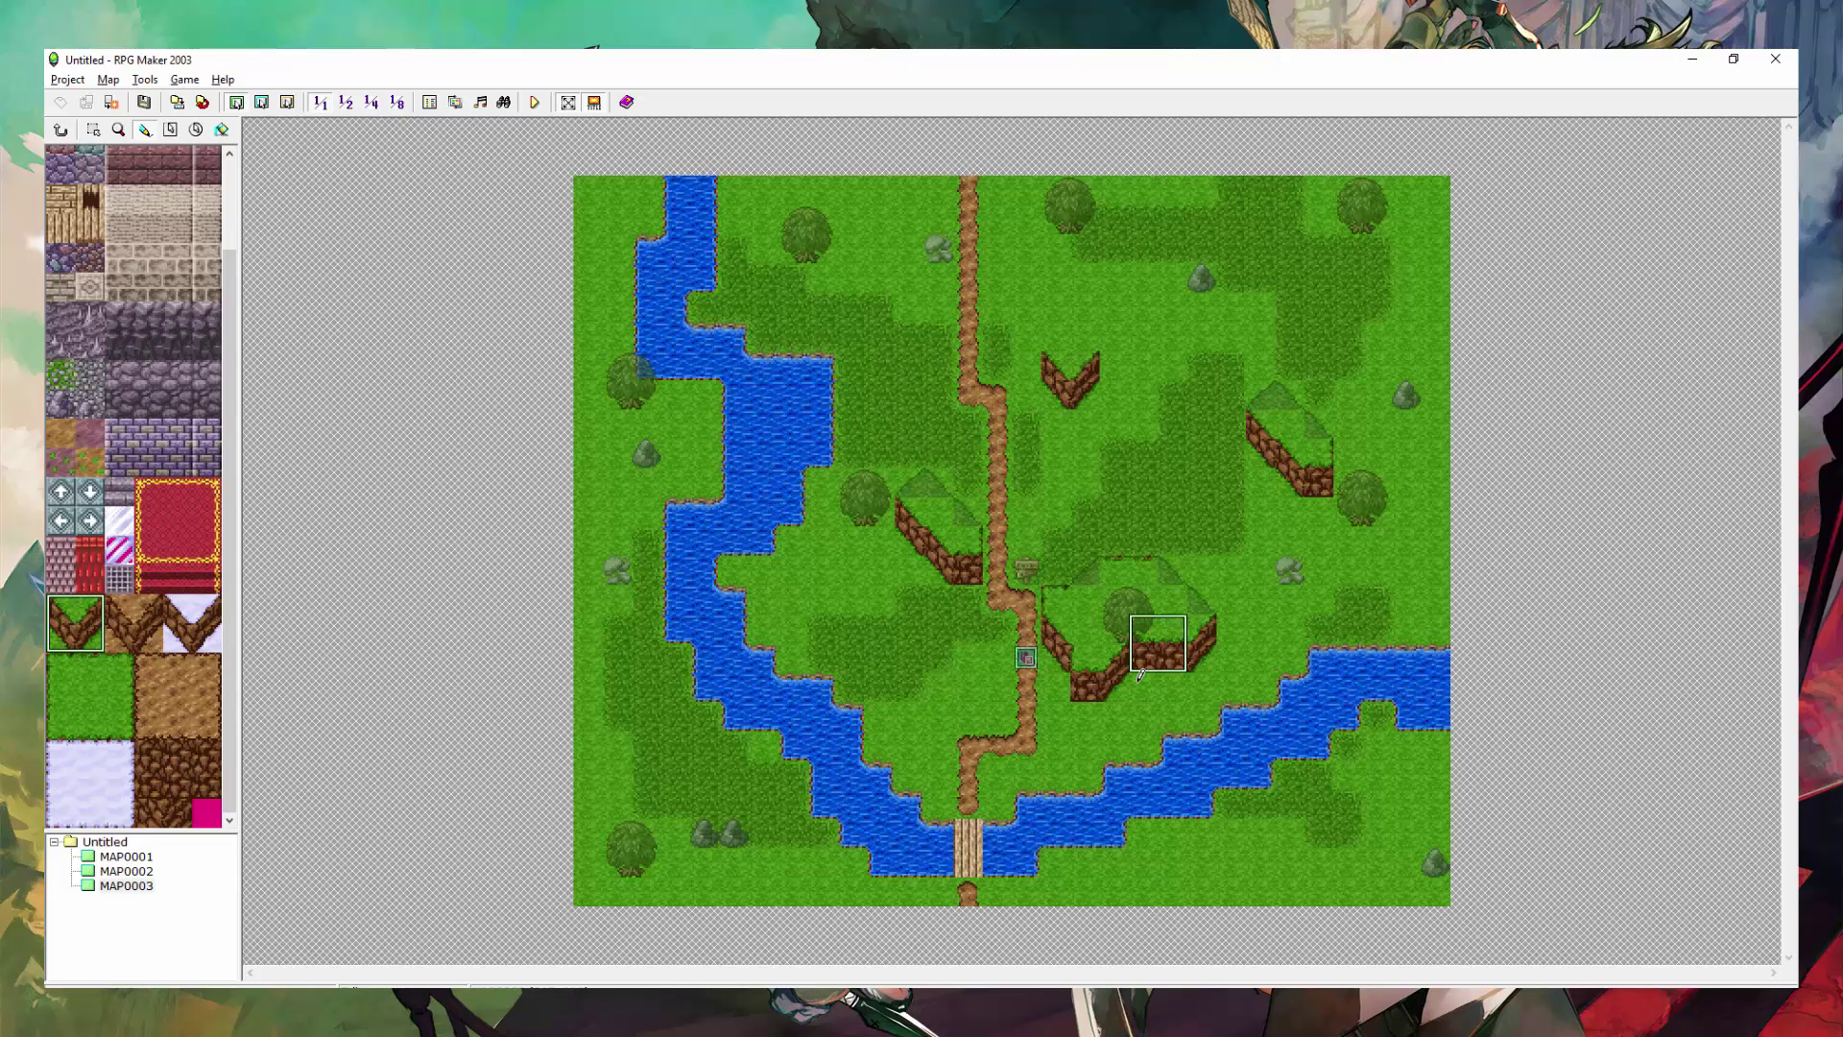
key(ctrl+z)
click(1086, 332)
key(ctrl+z)
Try copying a three-by-three block of ground tiles from the map and stamping it on the northern grass
right_click(1212, 462)
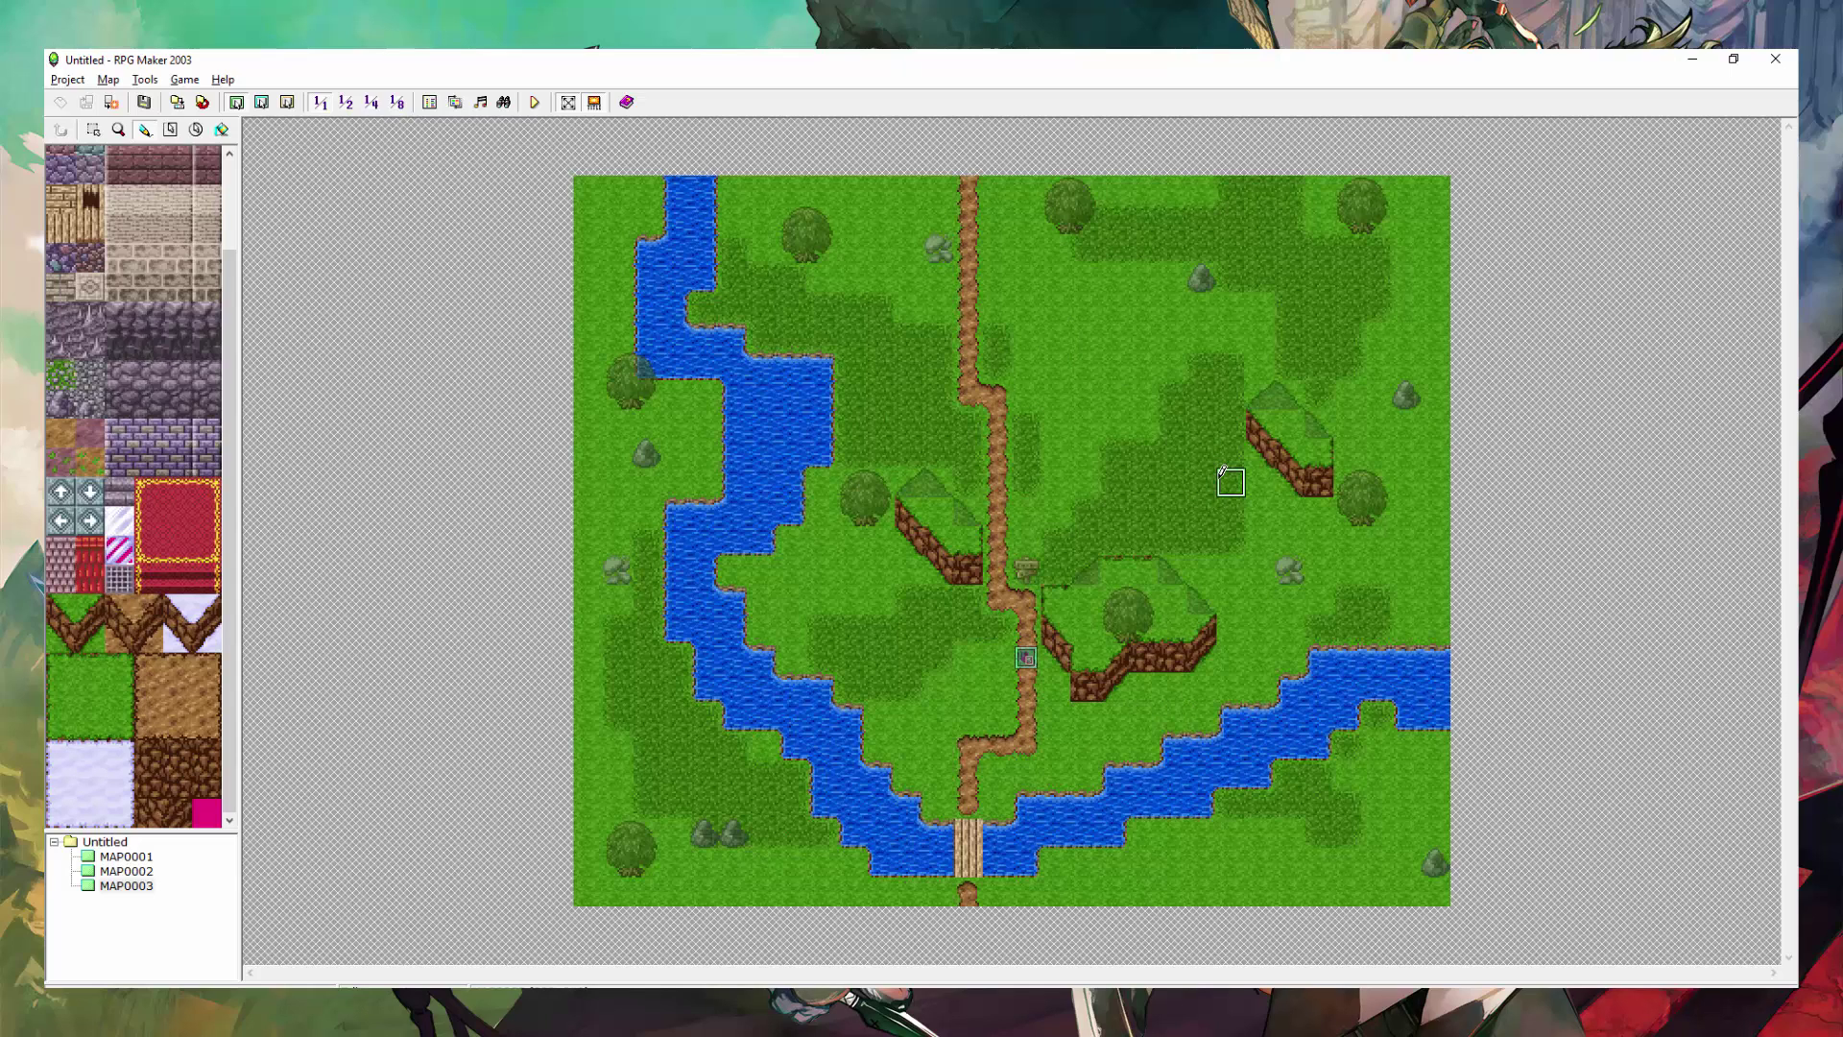
right_drag(1215, 475, 1182, 423)
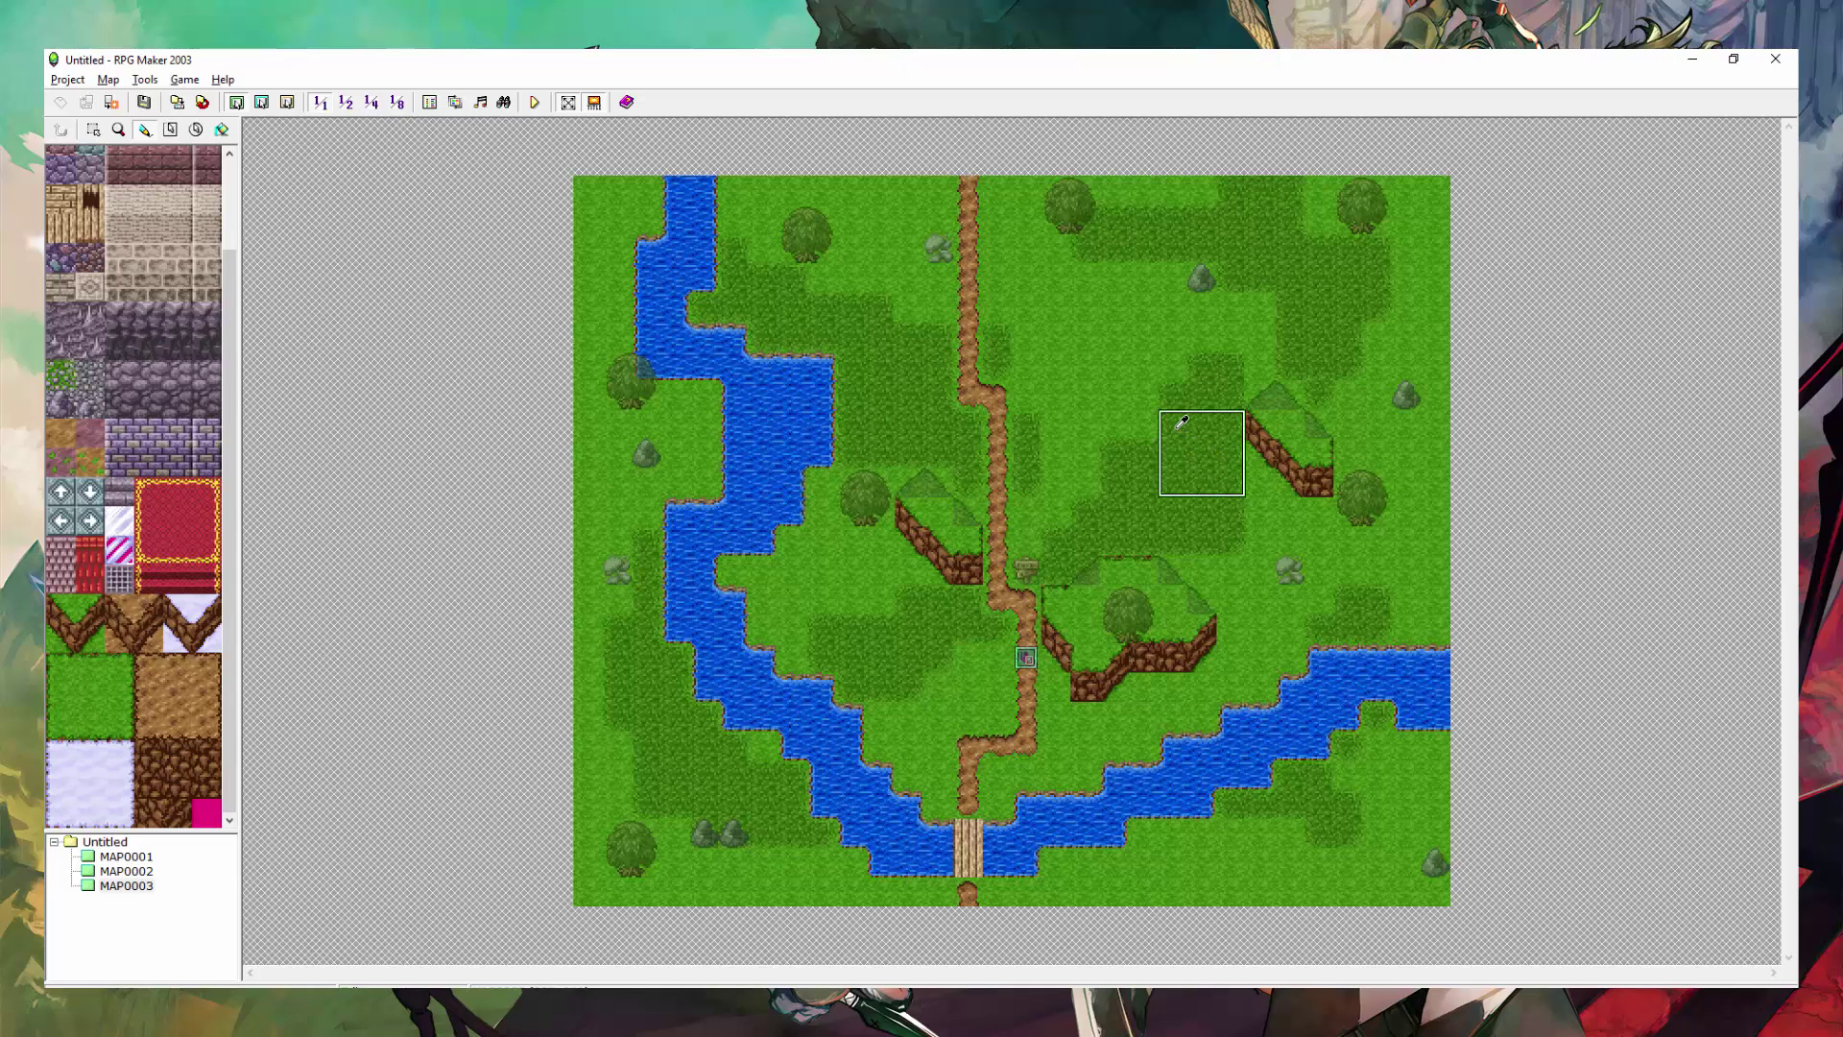
click(1058, 306)
key(ctrl+z)
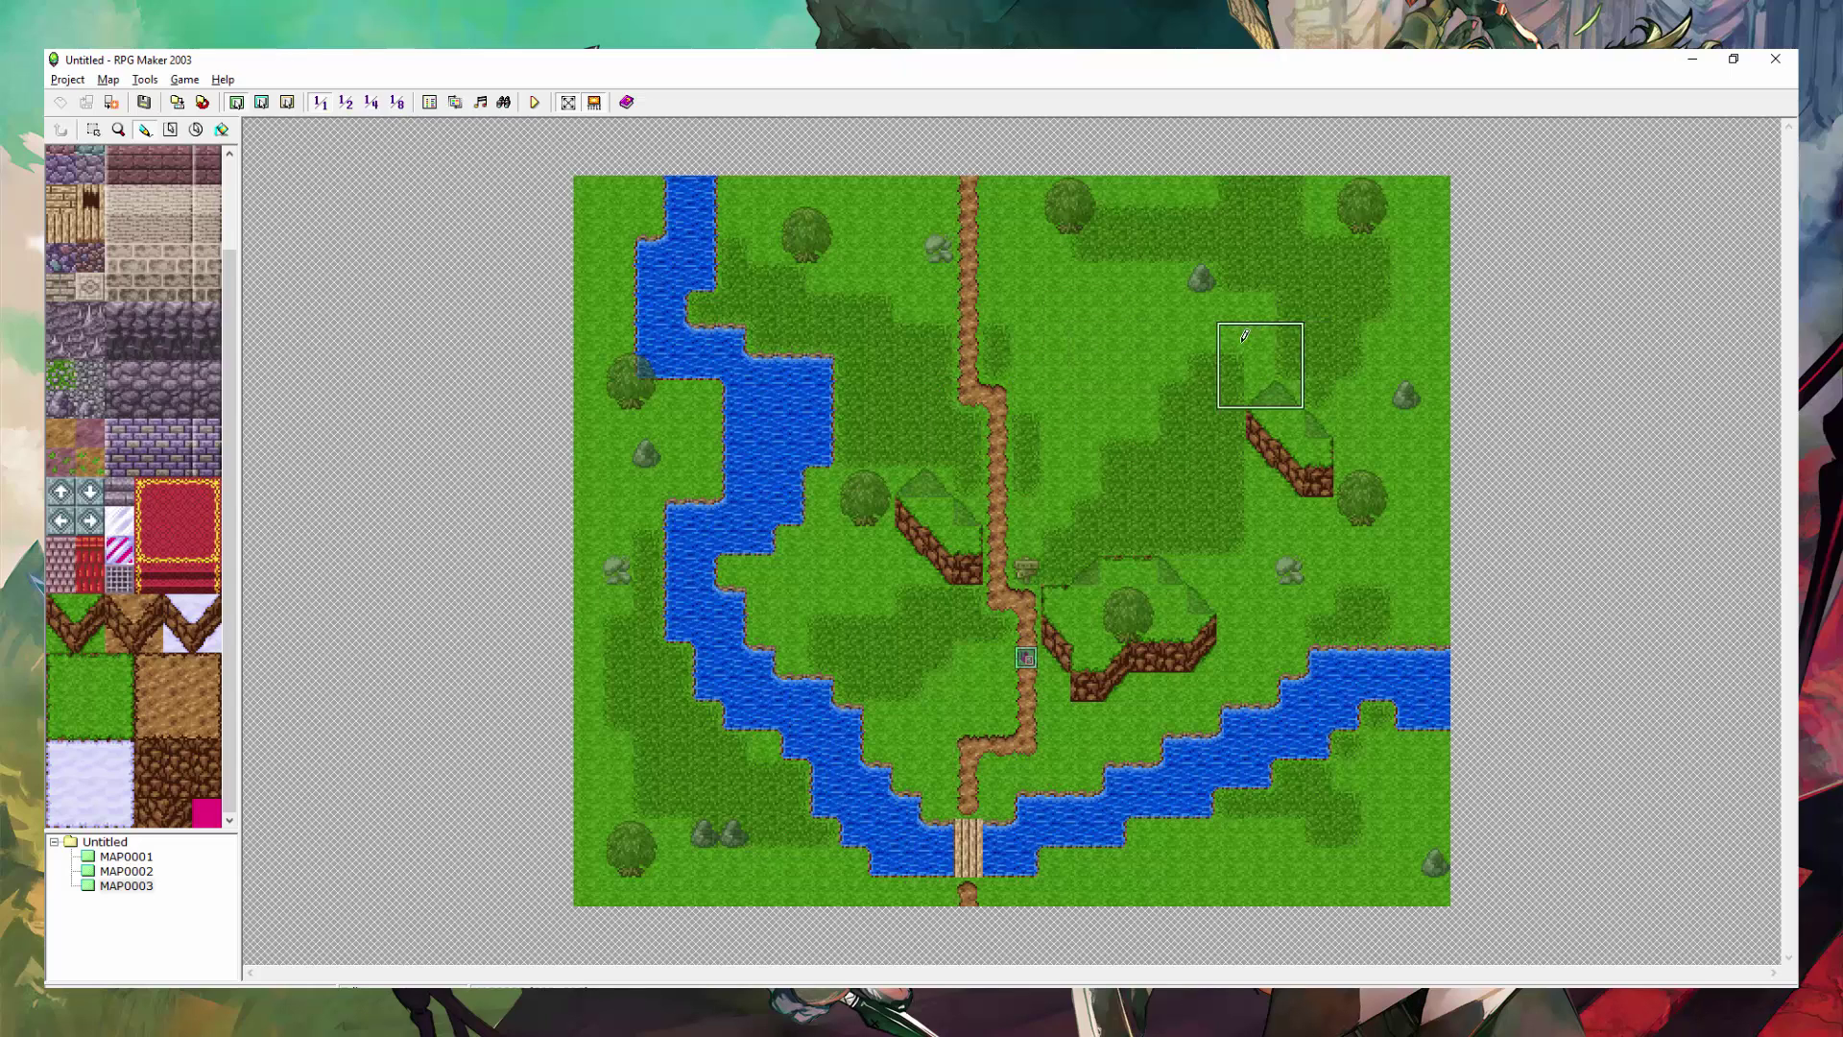
Copy a four-by-four block of grass tiles and stamp it on the map, undoing the stamp over the western river
right_drag(1229, 362, 1159, 268)
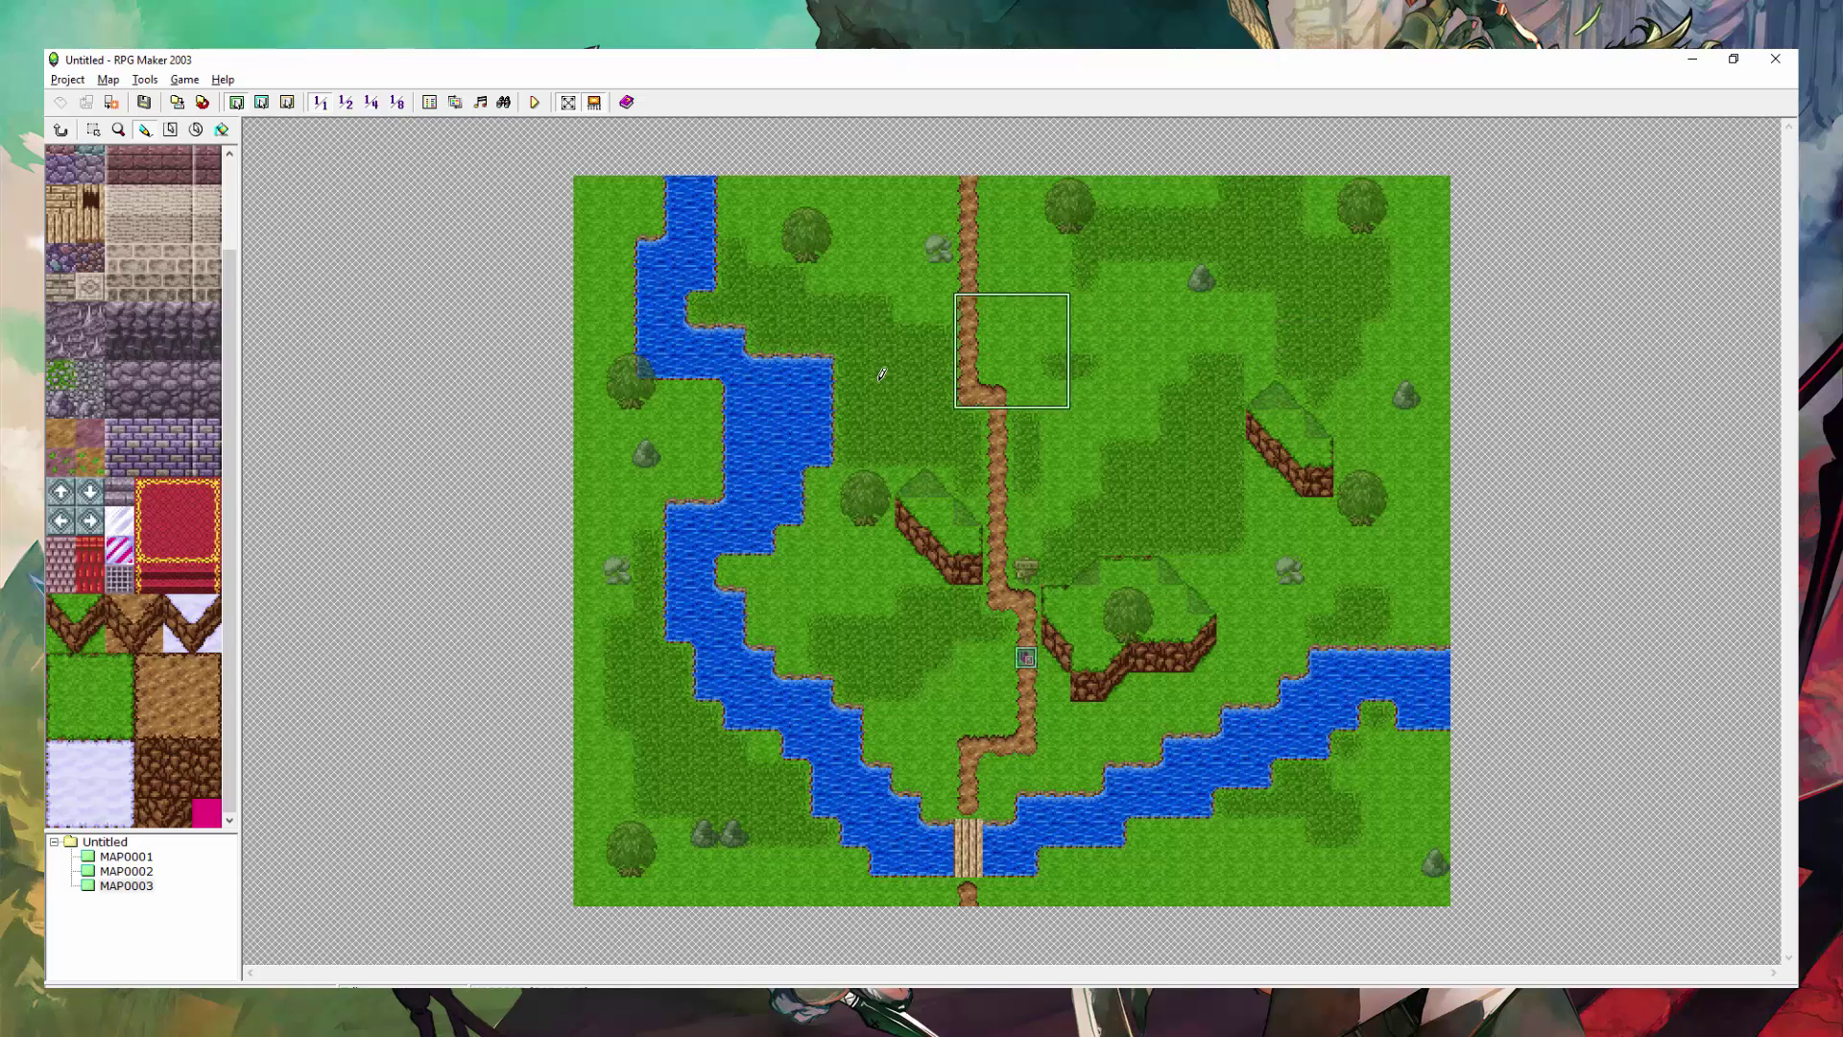
click(595, 515)
key(ctrl+z)
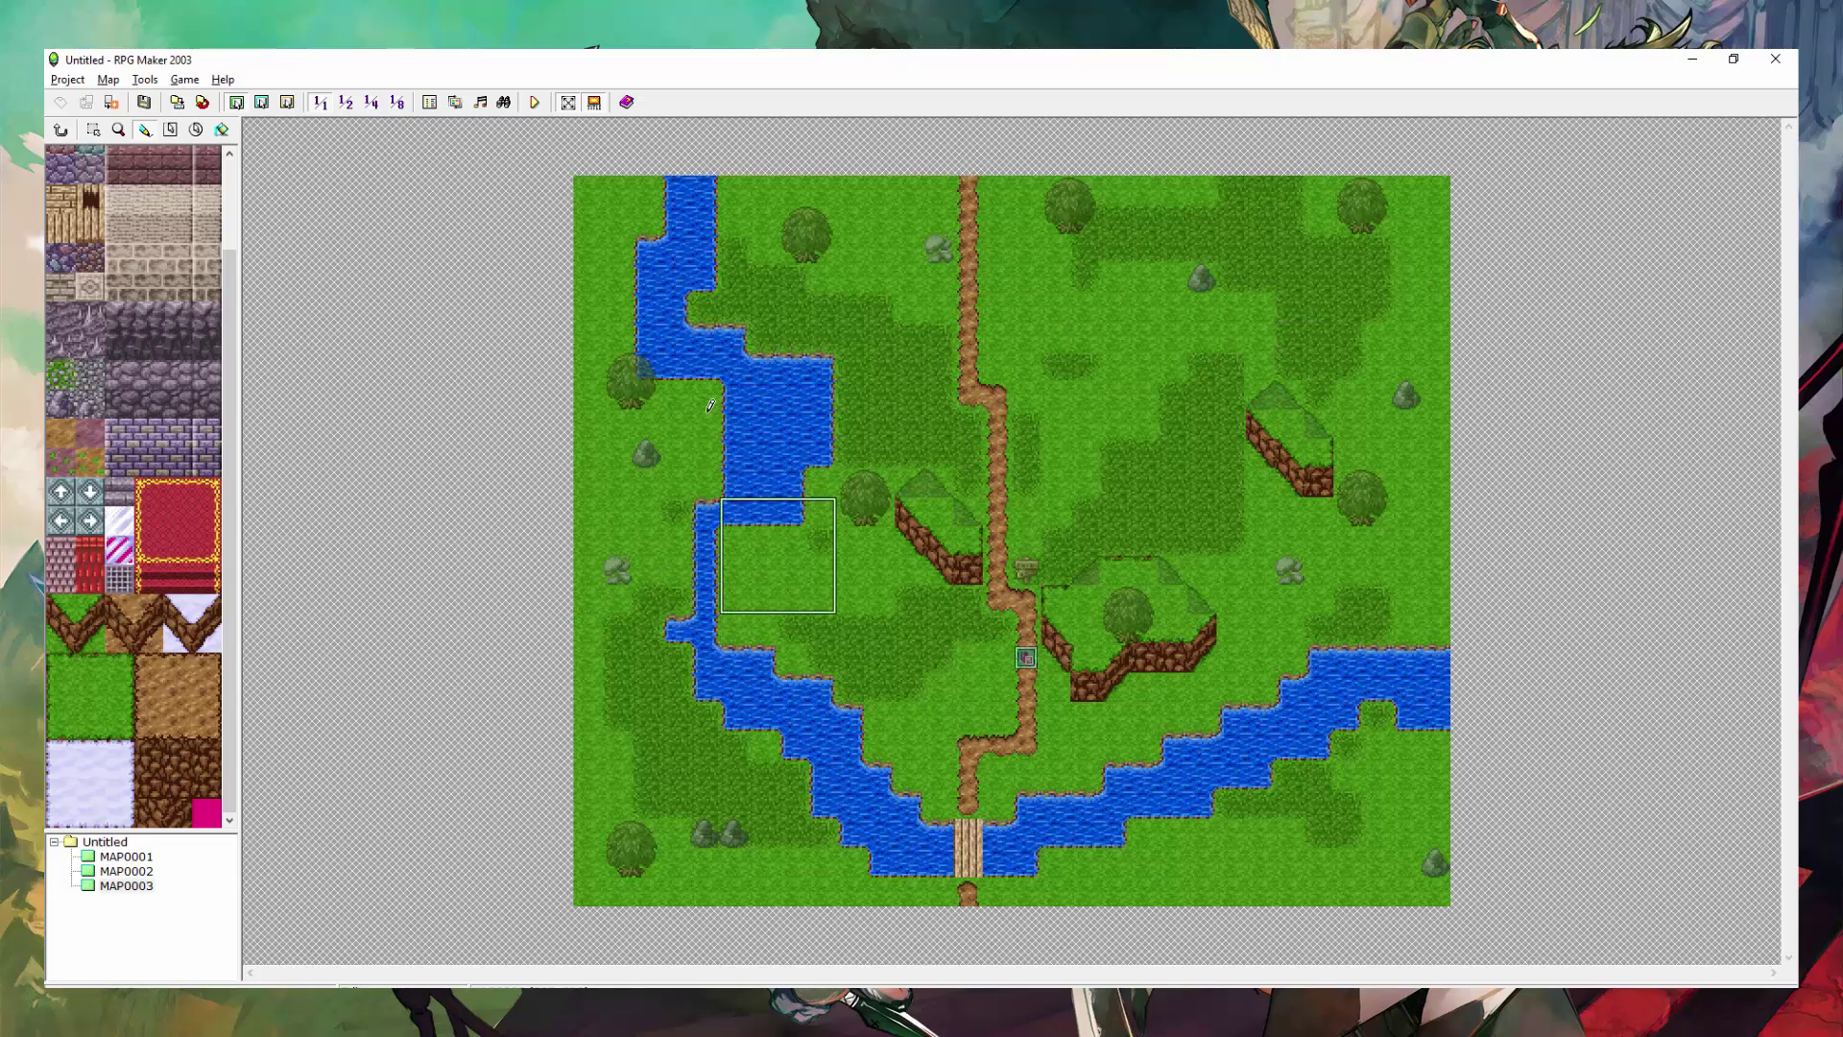
Try painting water tiles as a small pond in the northern grass and as a winding river from the north edge to the eastern river
right_click(1126, 430)
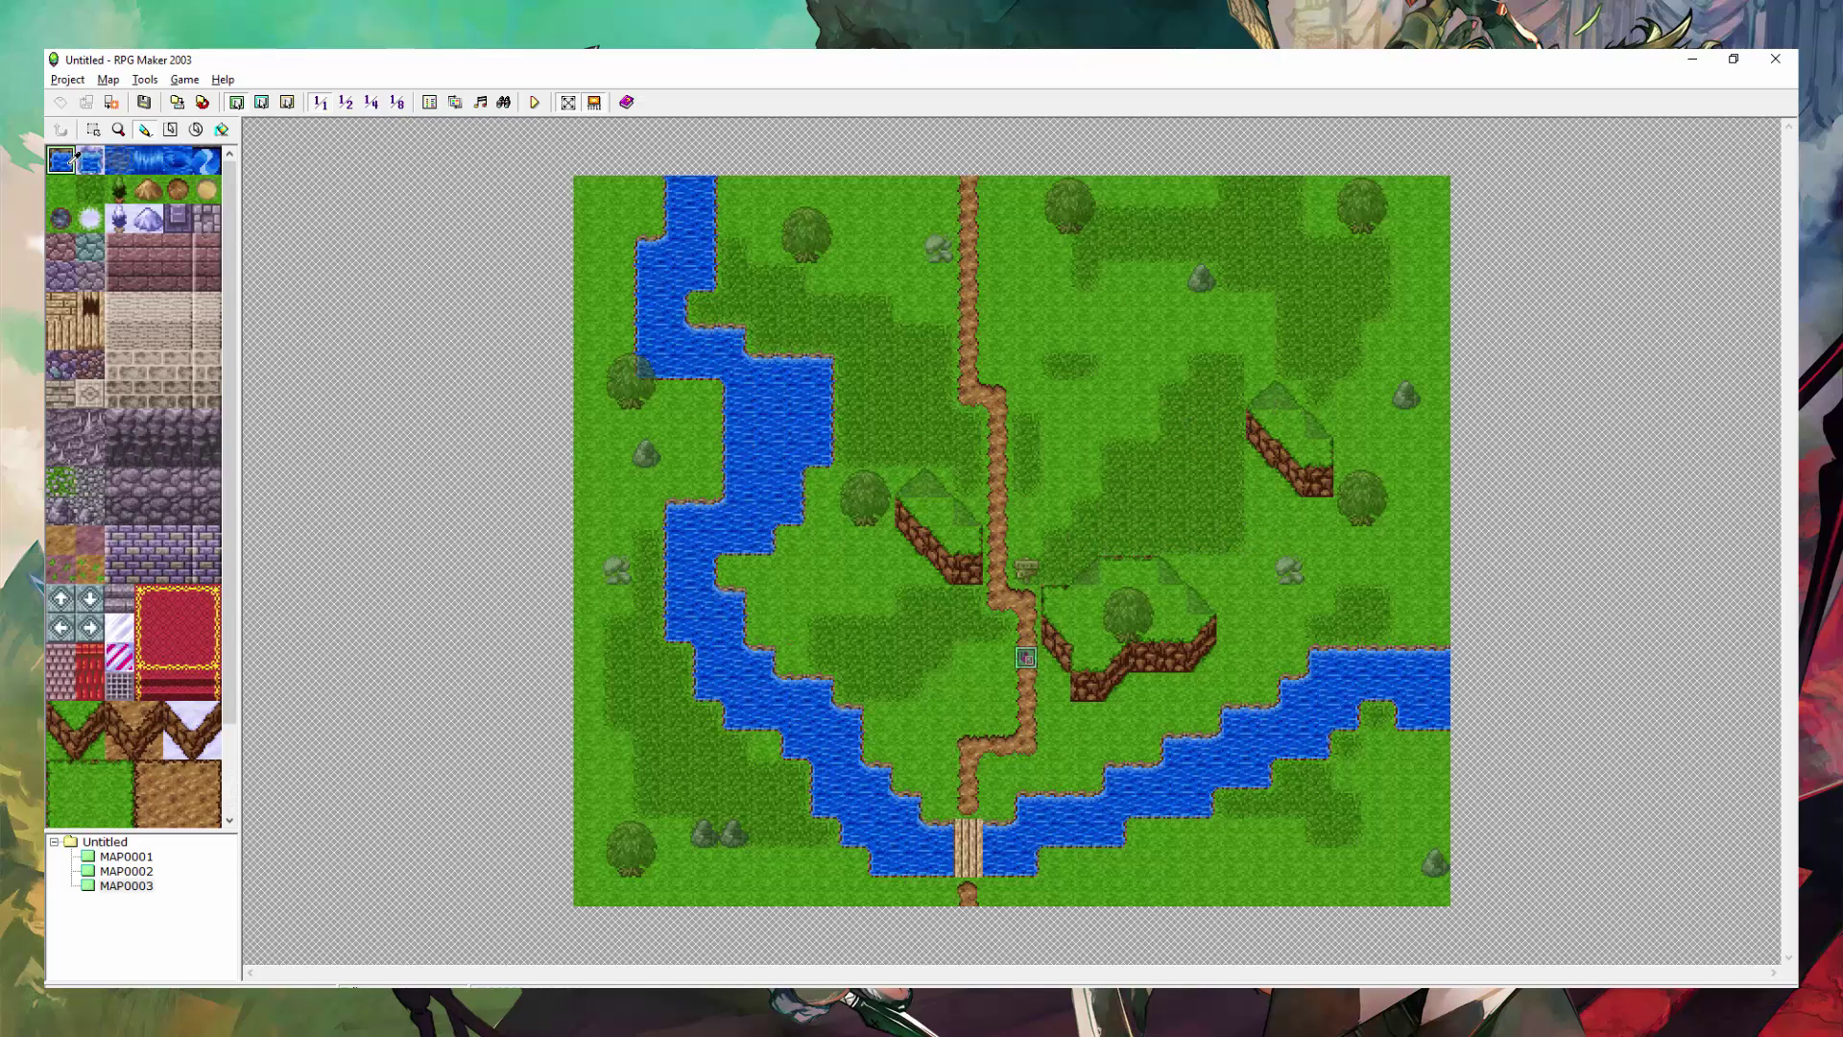
mouse_move(1112, 279)
mouse_down()
mouse_move(1071, 276)
mouse_move(1139, 298)
mouse_move(1064, 296)
mouse_move(1139, 297)
mouse_up()
right_drag(1138, 296, 1124, 289)
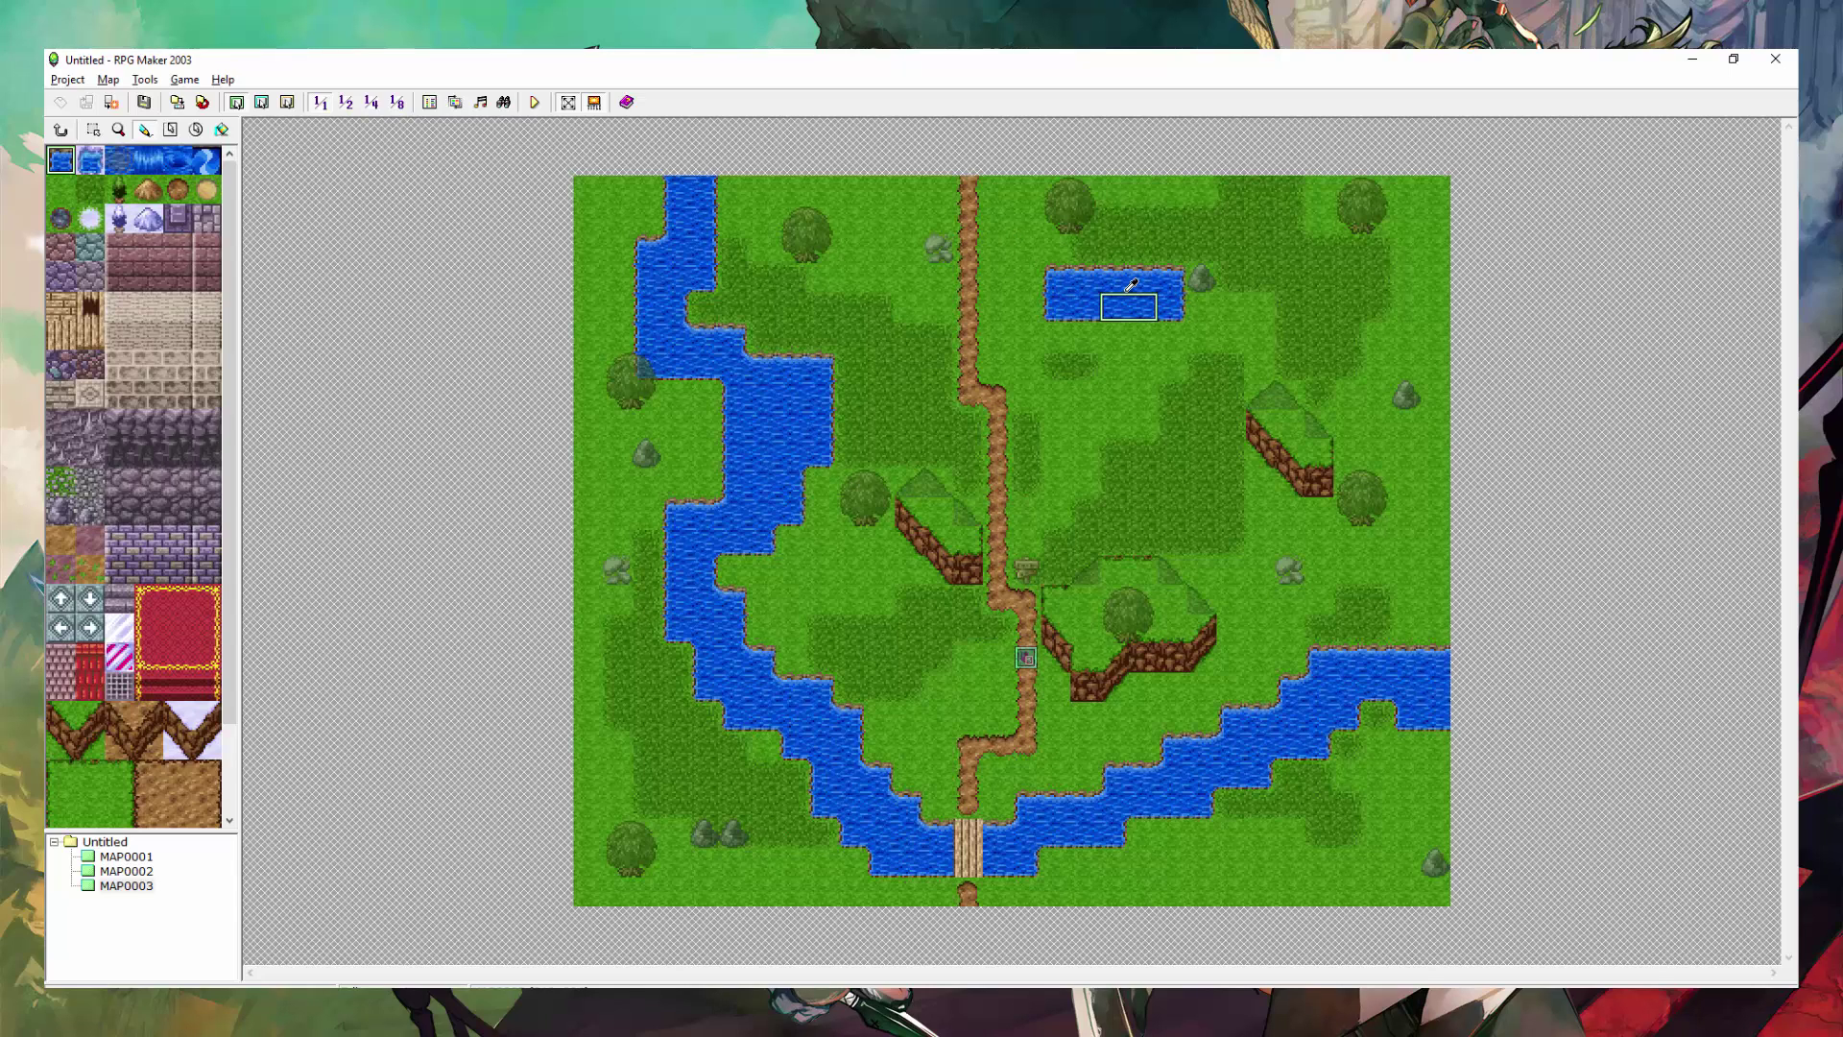
key(ctrl+z)
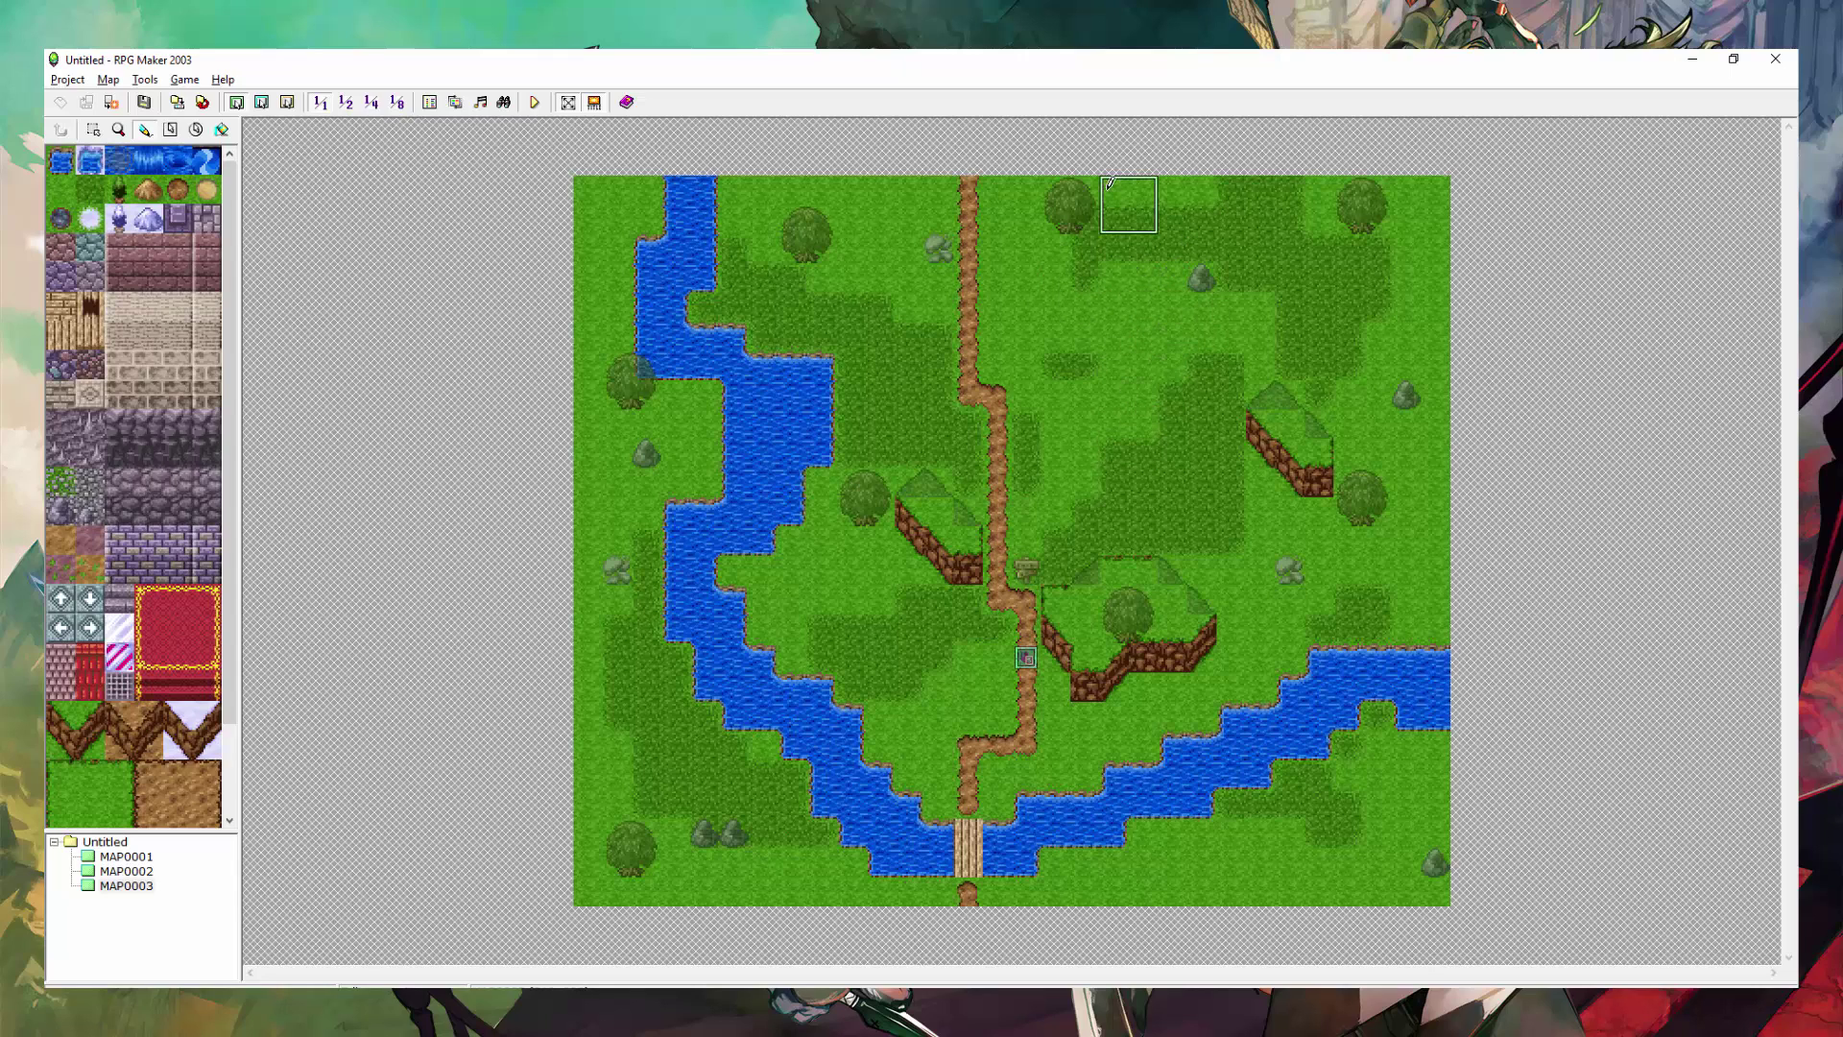
mouse_move(1117, 199)
mouse_down()
mouse_move(1139, 305)
mouse_move(1087, 357)
mouse_move(1089, 403)
mouse_move(1172, 507)
mouse_move(1265, 530)
mouse_move(1290, 611)
mouse_move(1356, 655)
mouse_up()
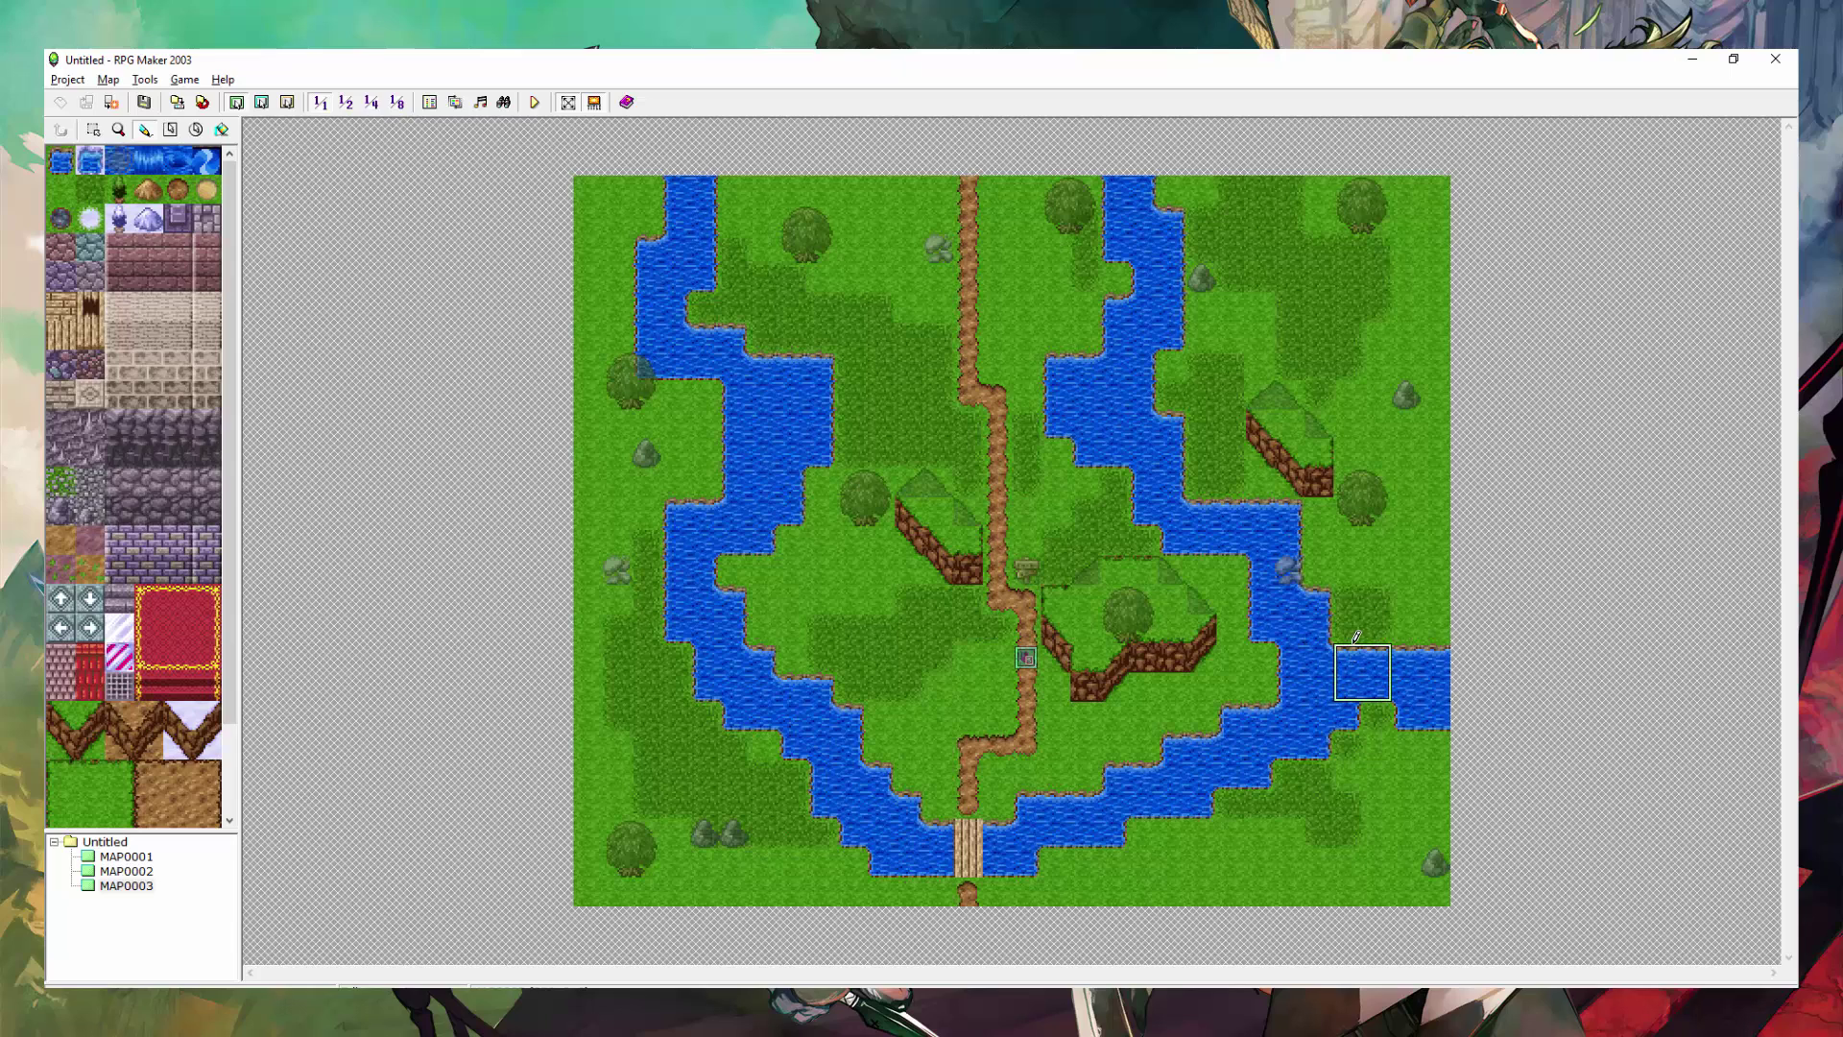
key(ctrl+z)
Examine the upper-layer tileset, including its tree, mountain, green hilltop and building object tiles
key(F6)
click(119, 375)
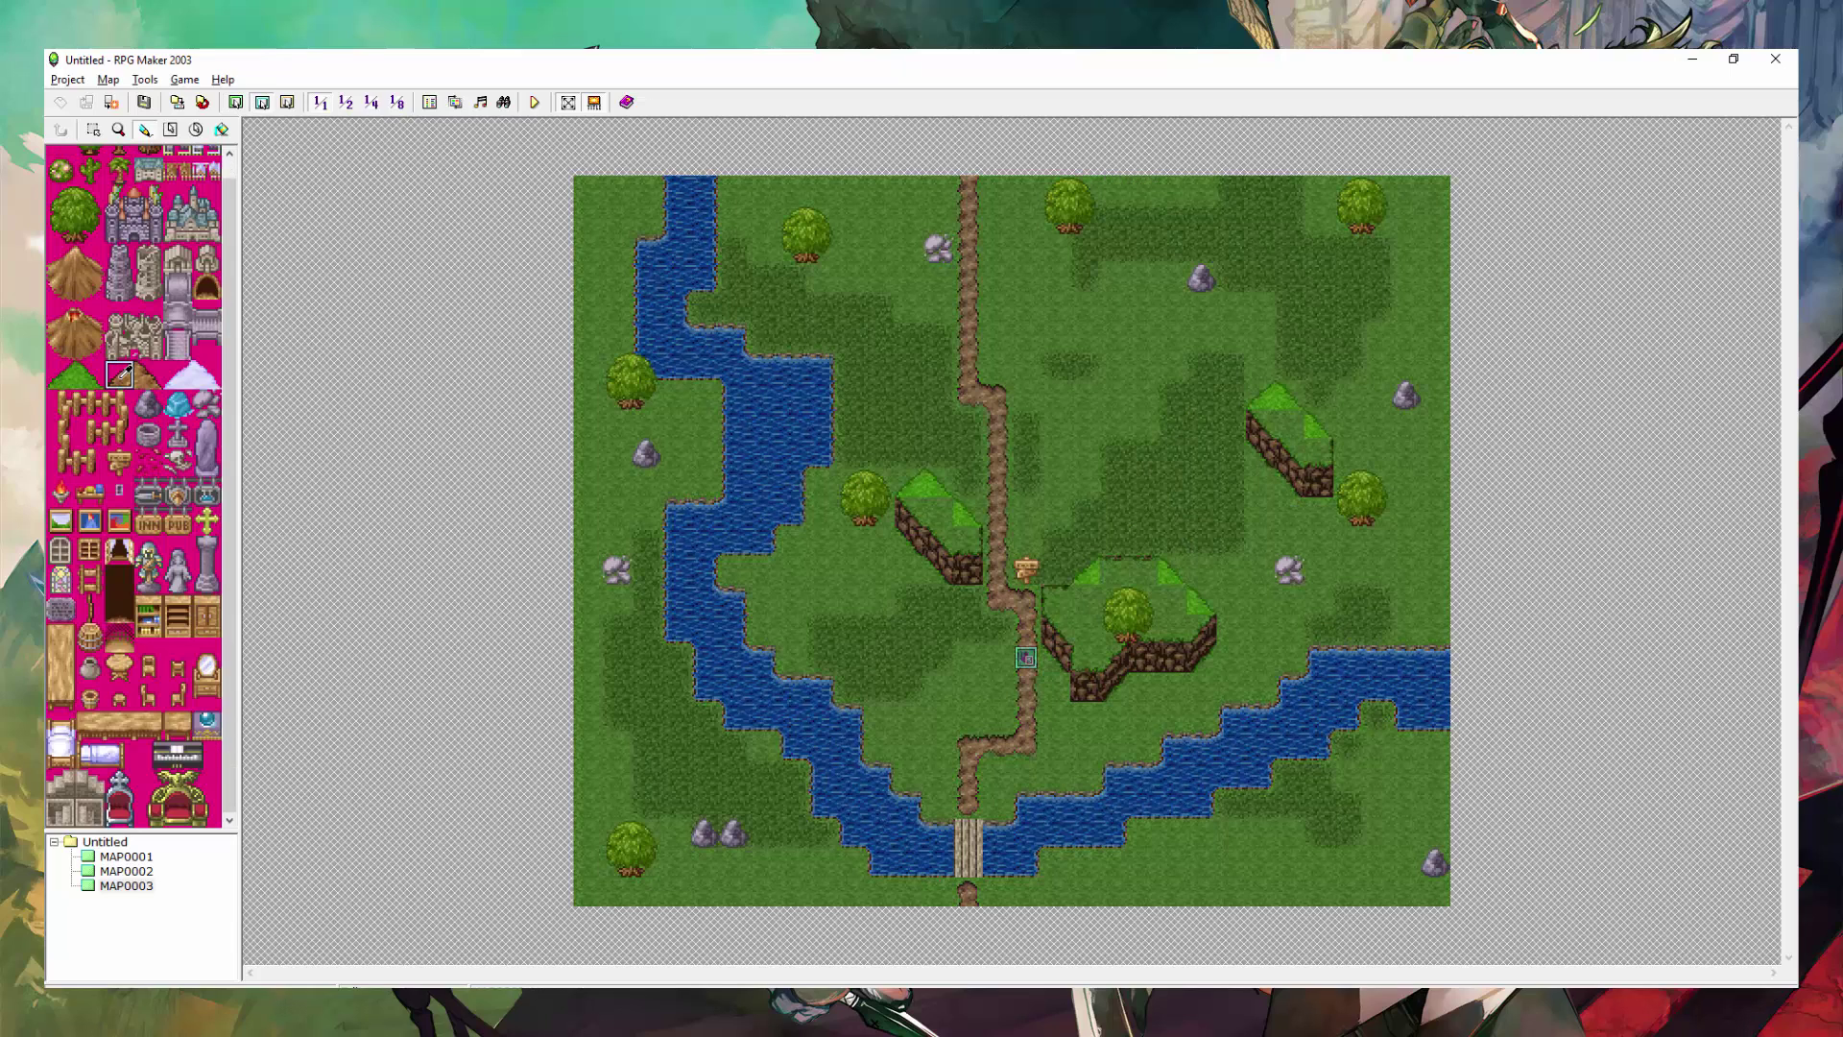
scroll(125, 370, up, 1)
drag(61, 249, 77, 240)
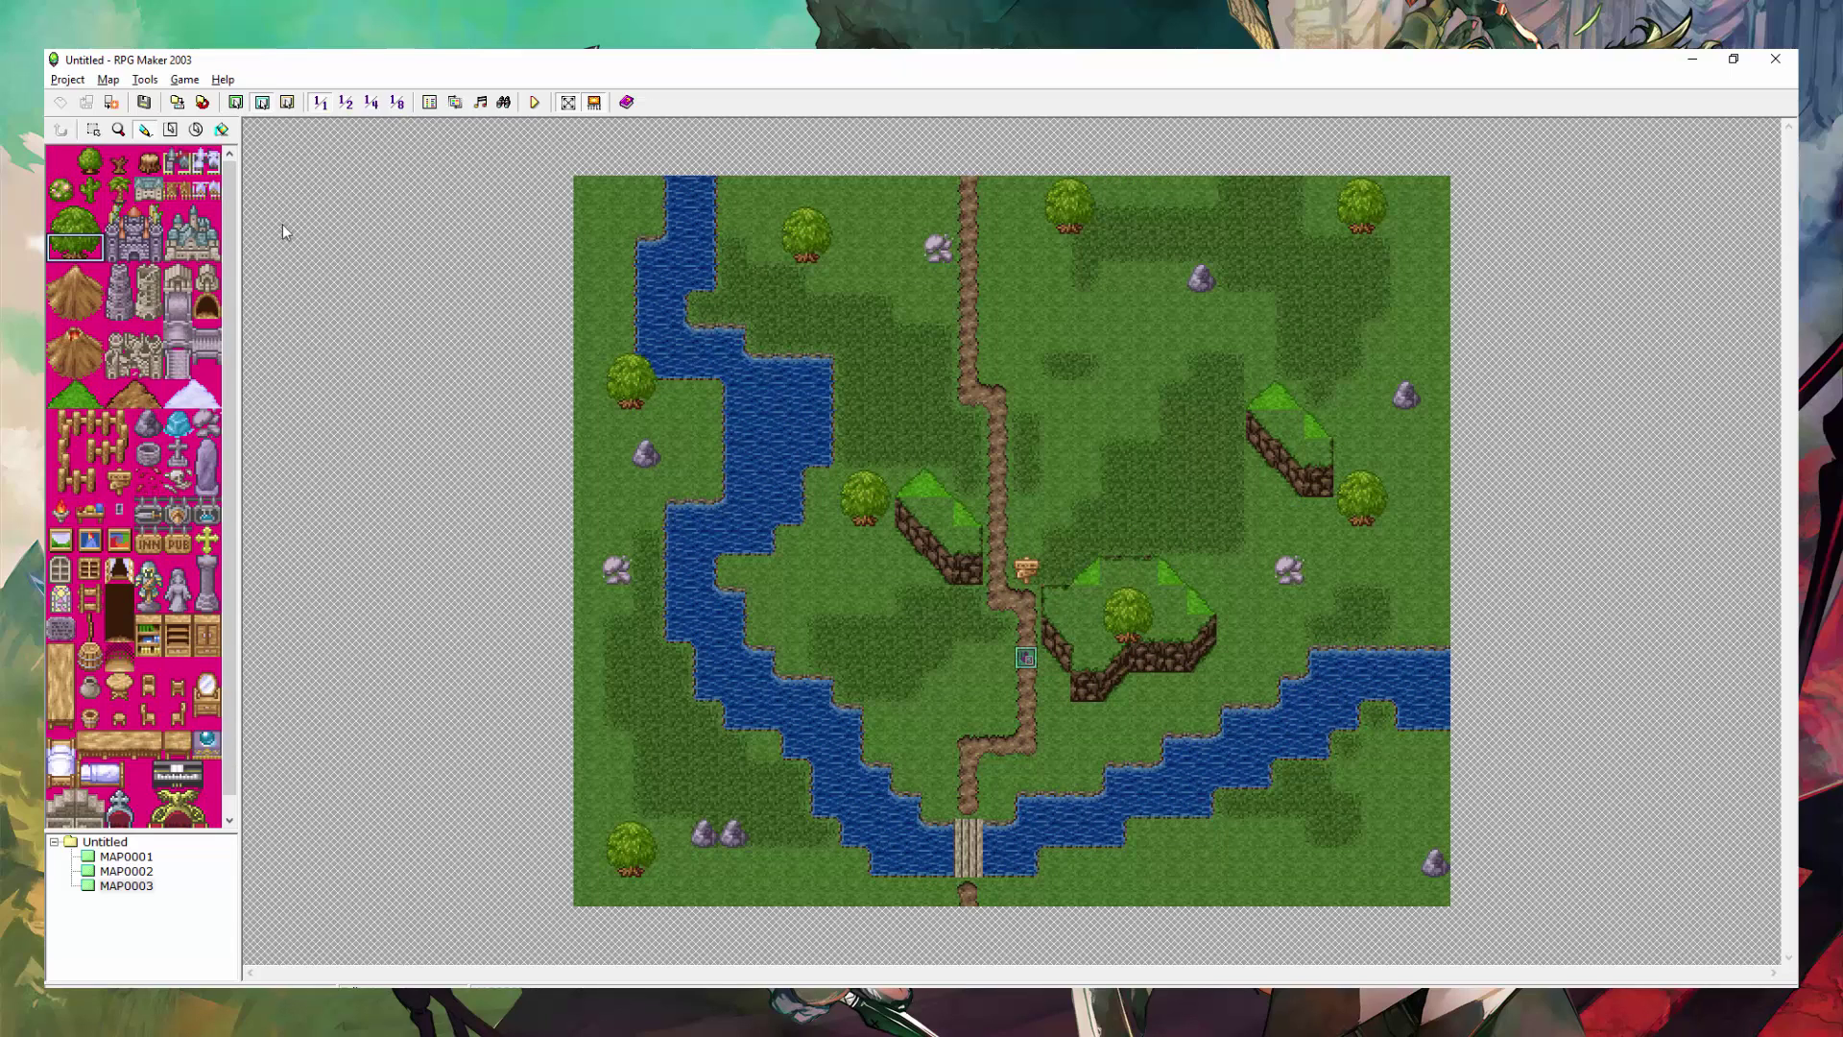
click(129, 304)
click(67, 394)
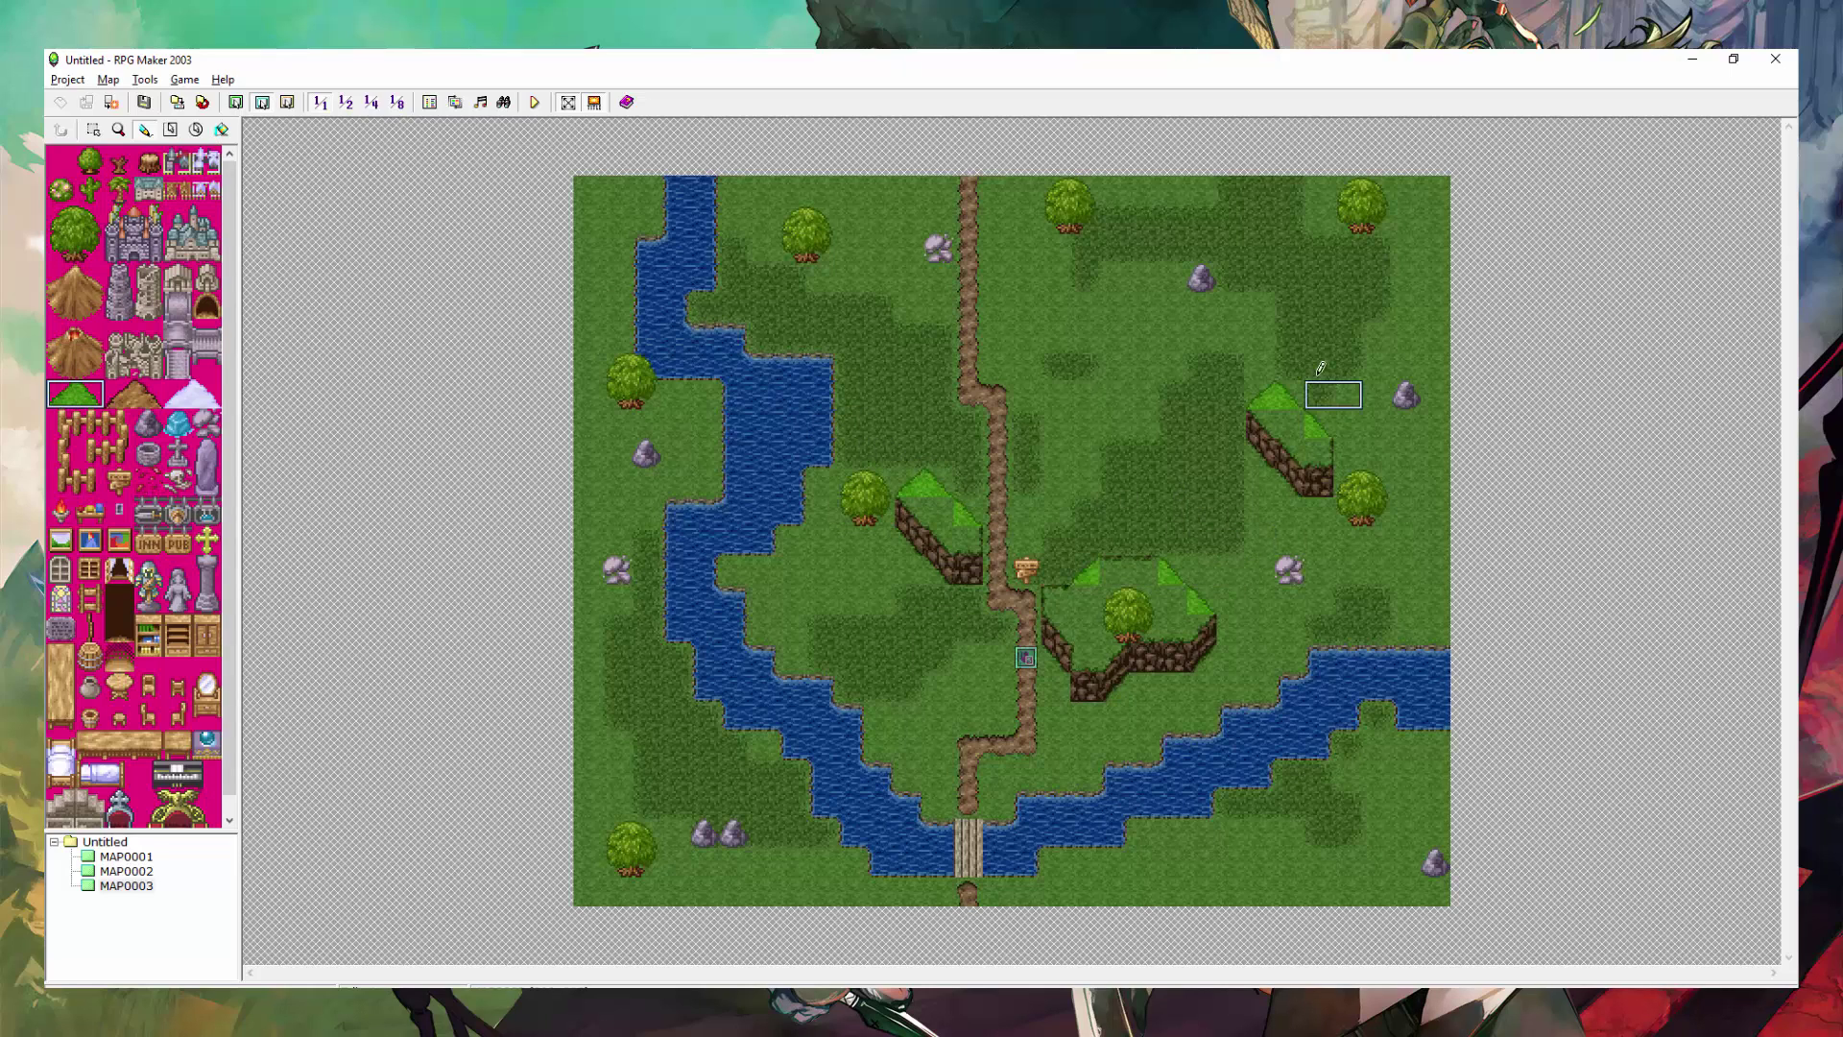
click(129, 630)
scroll(152, 544, down, 1)
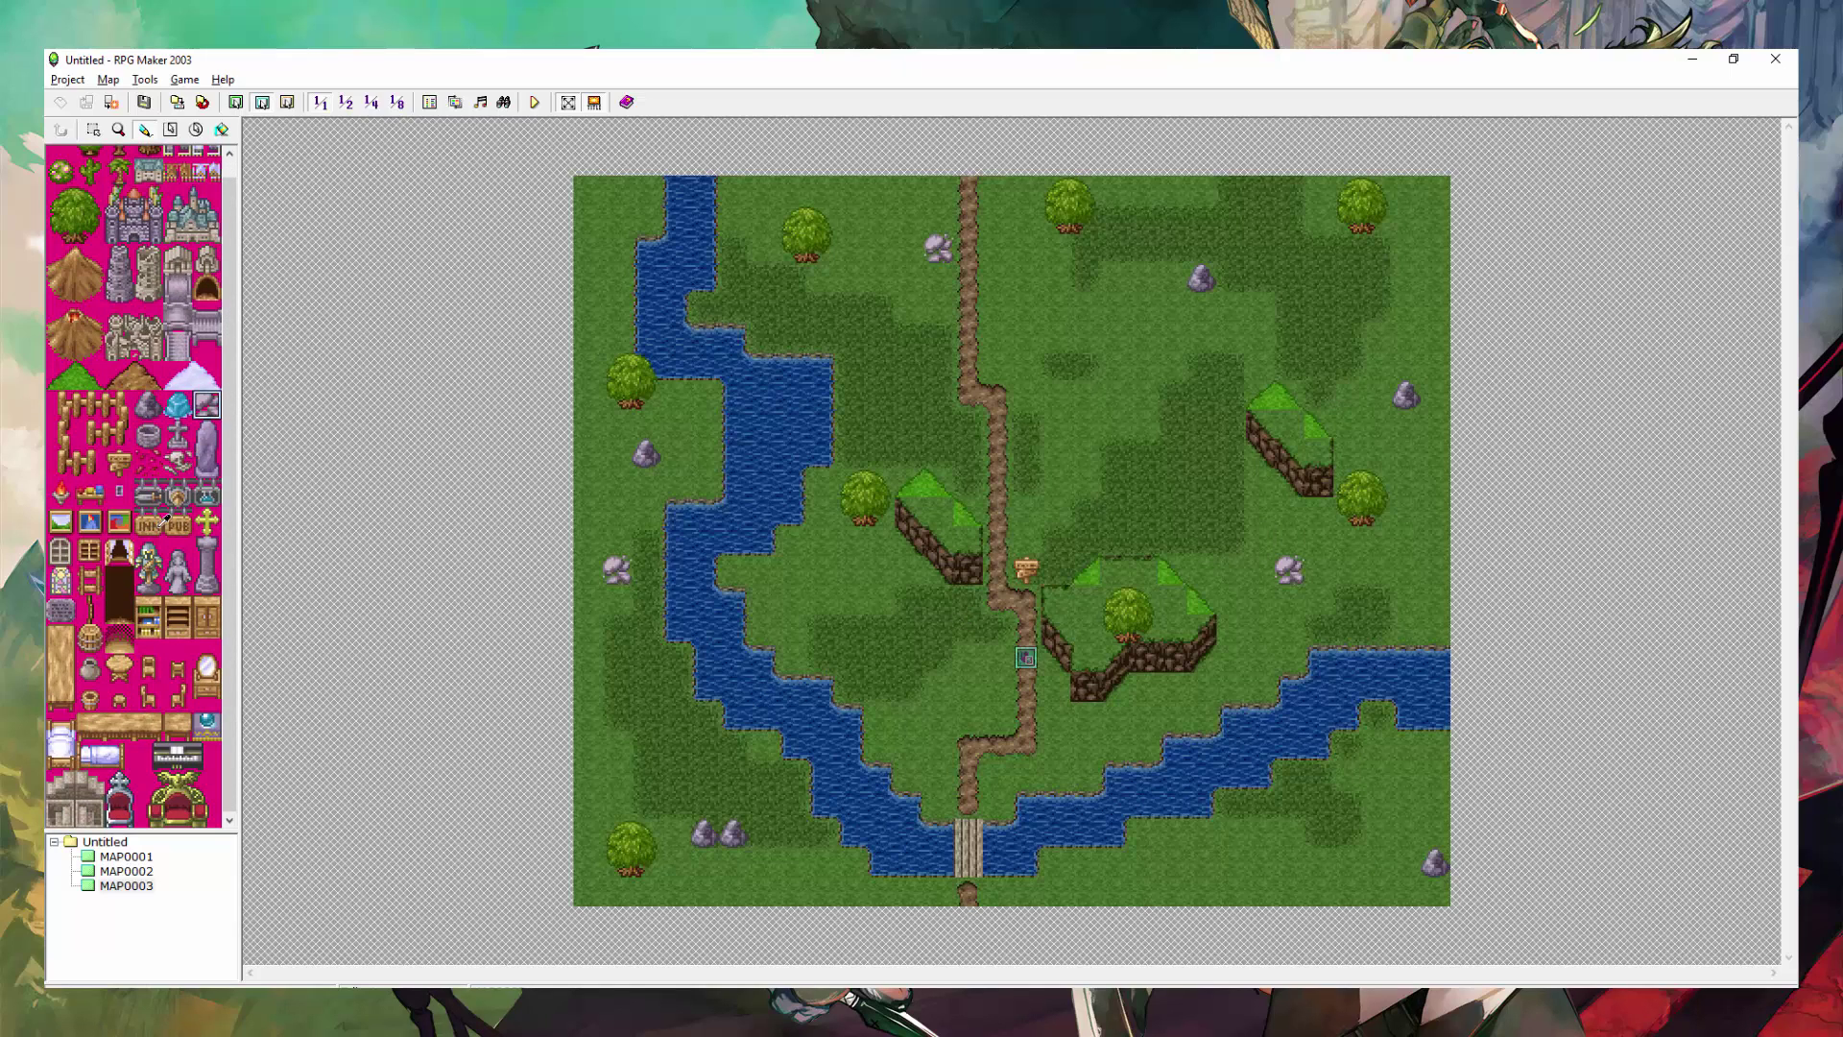
click(148, 522)
Try laying a vertical wooden plank bridge across the eastern river on the lower layer
key(F5)
click(69, 331)
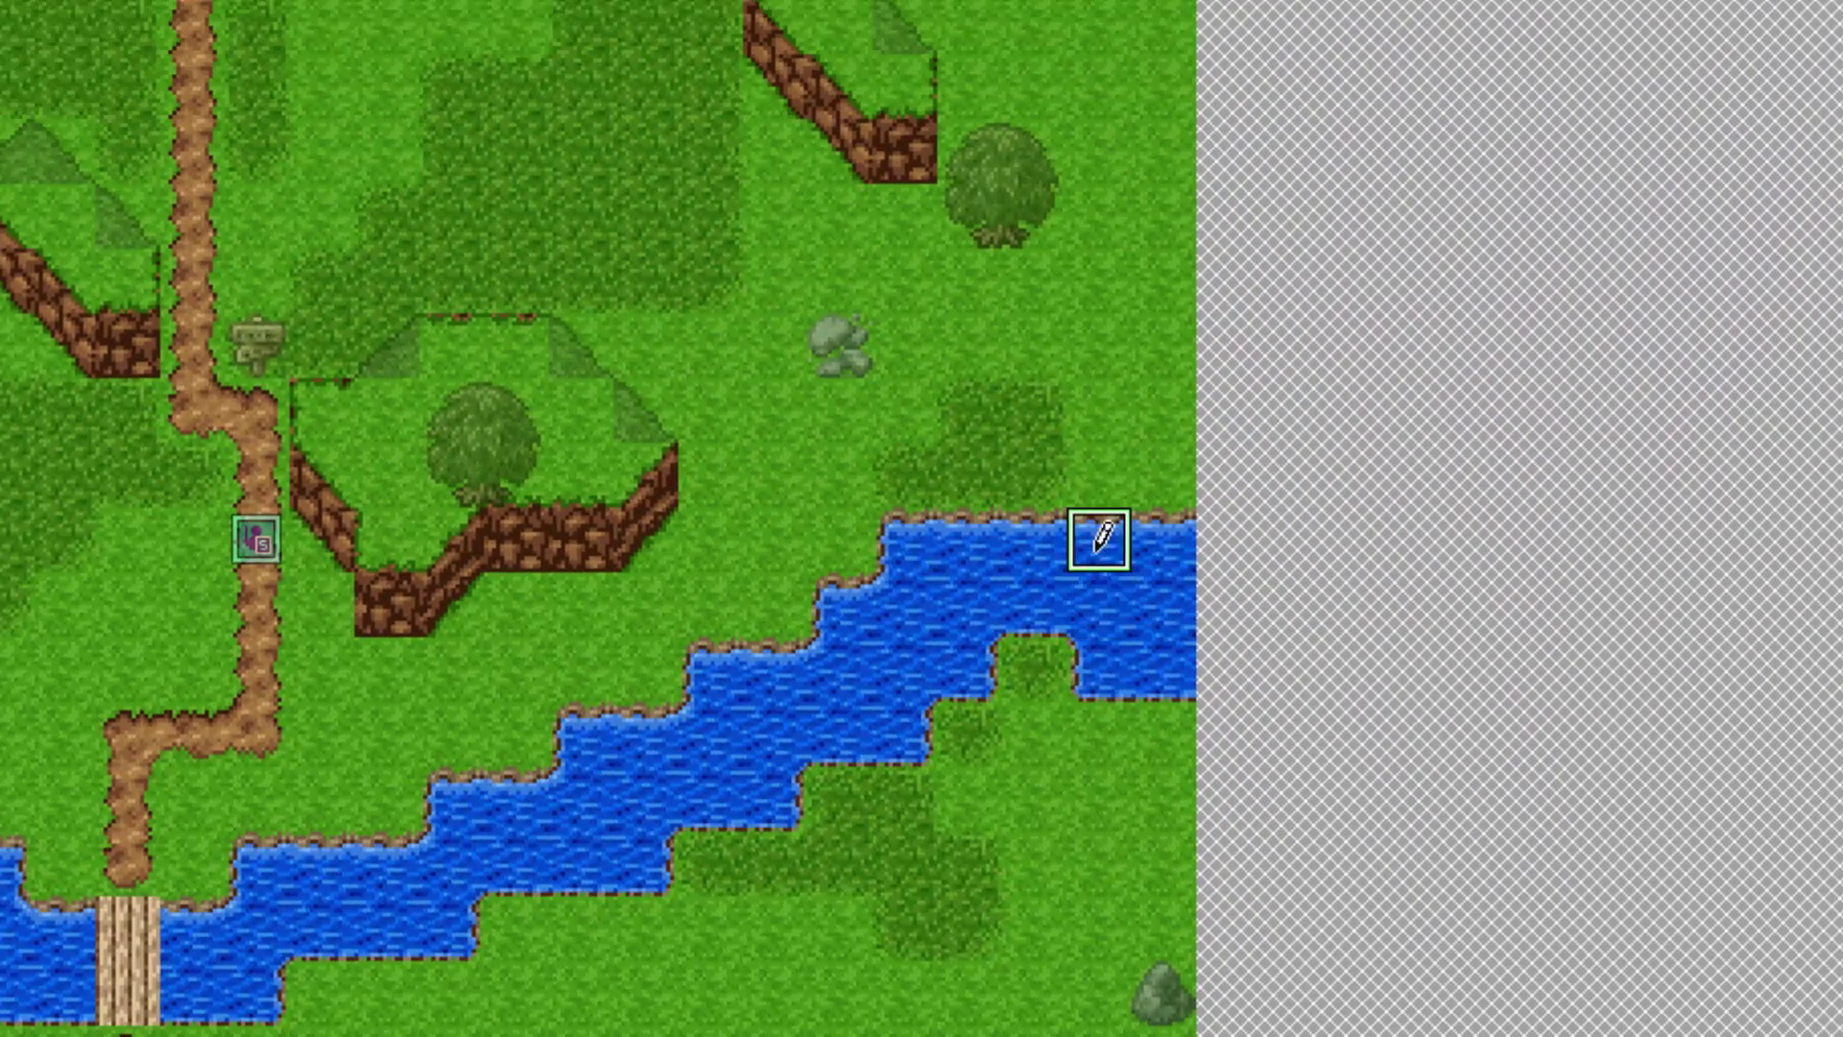
drag(1355, 434, 1349, 566)
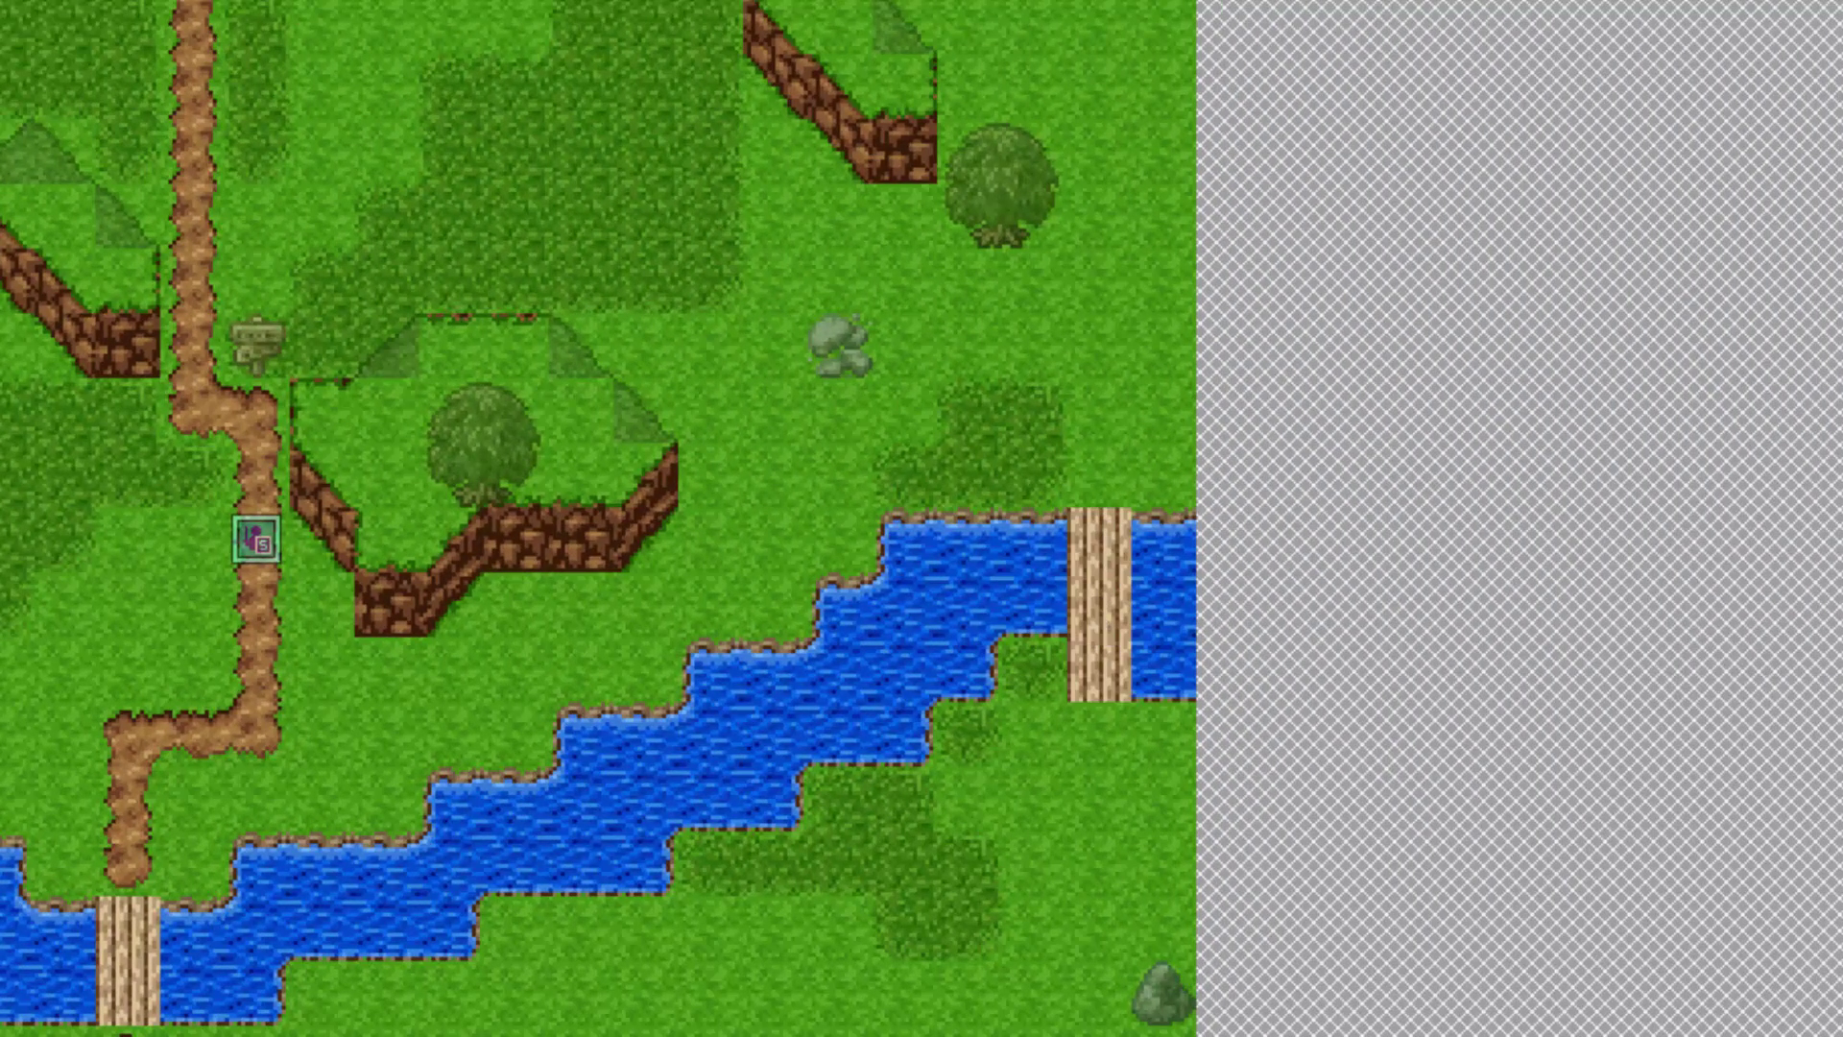
key(ctrl+z)
drag(1128, 543, 1129, 649)
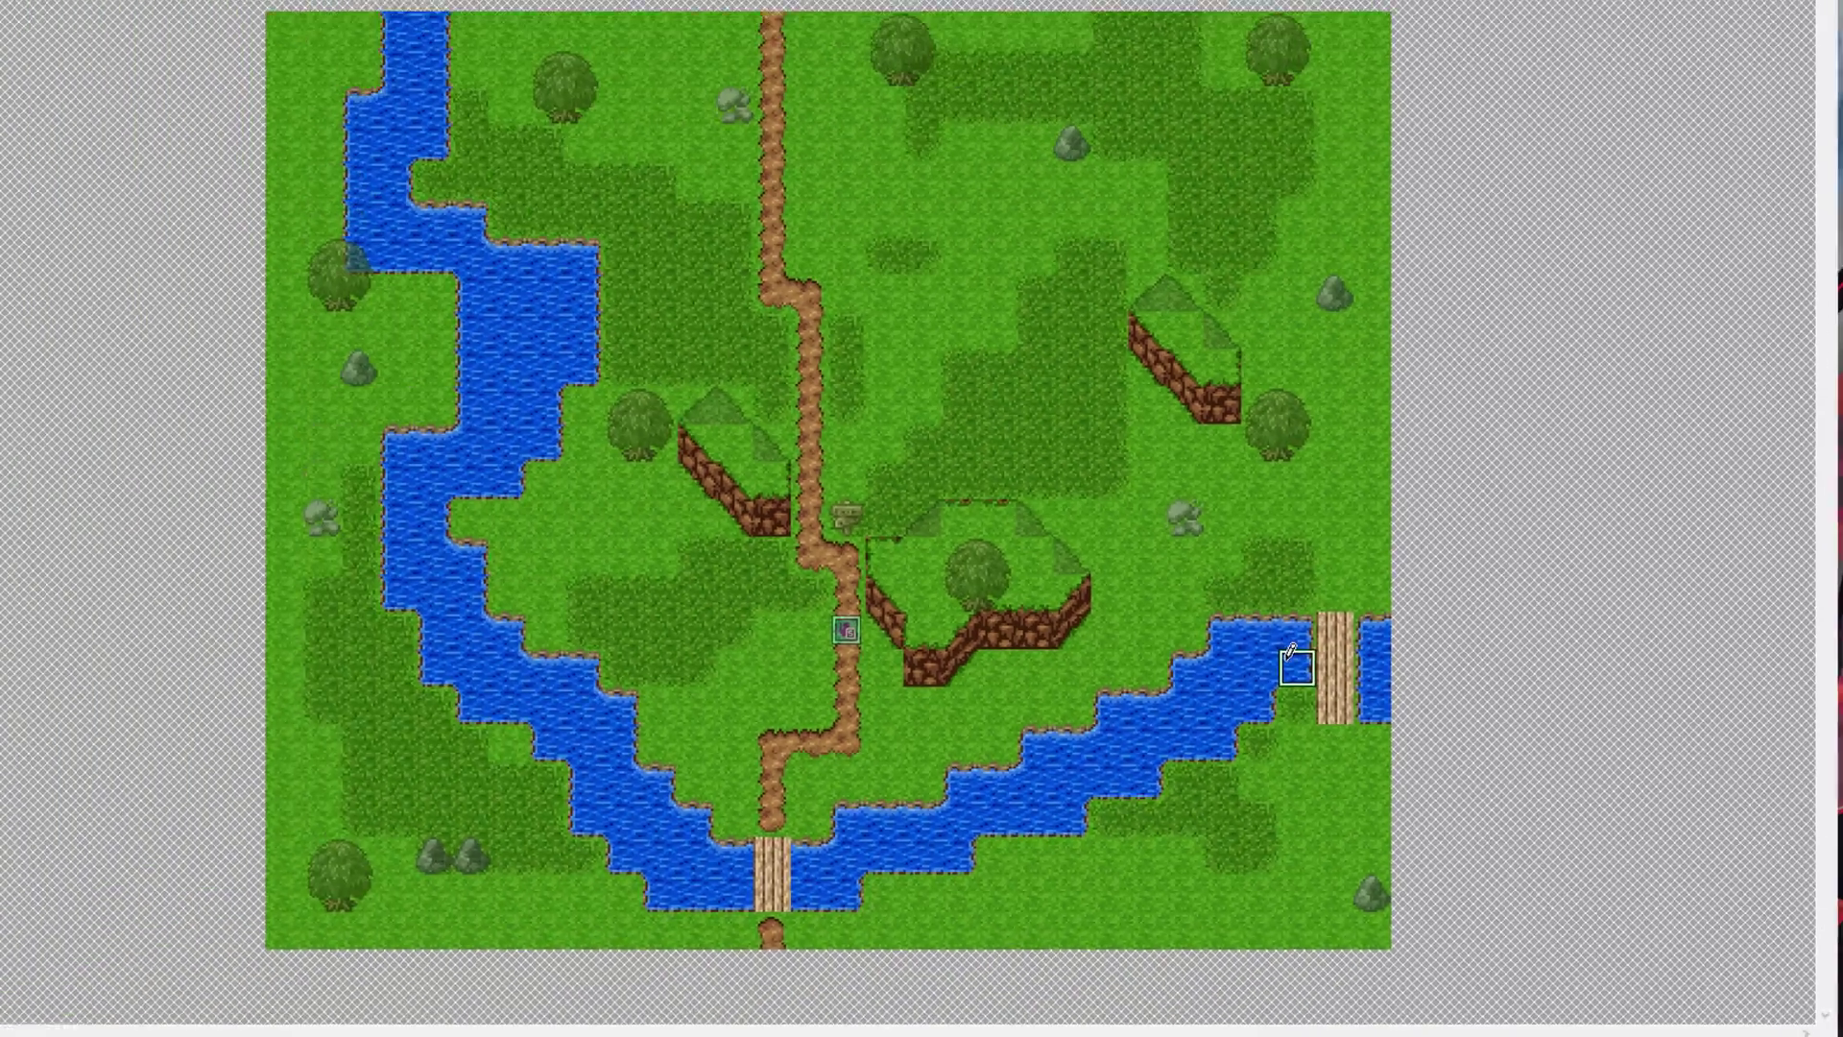
key(ctrl+z)
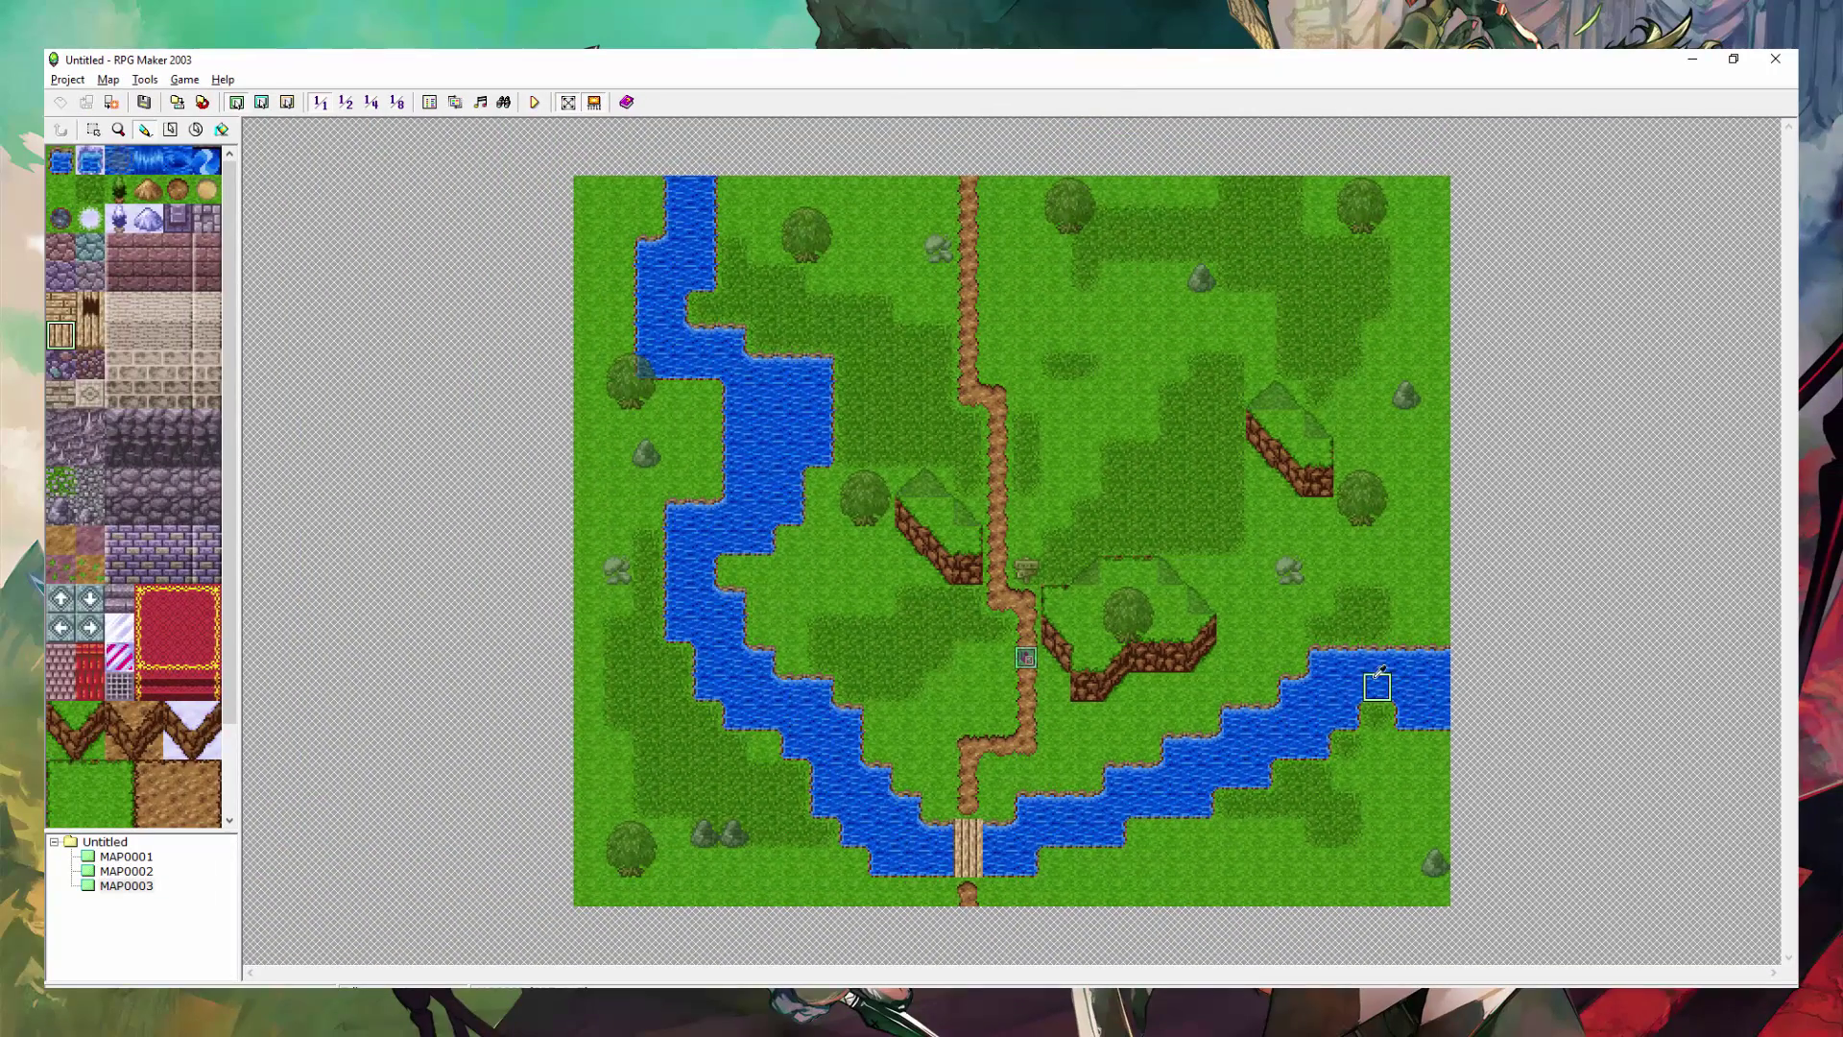
Try painting a diagonal strip of forest tiles on the grass east of the path
right_click(1346, 655)
click(119, 188)
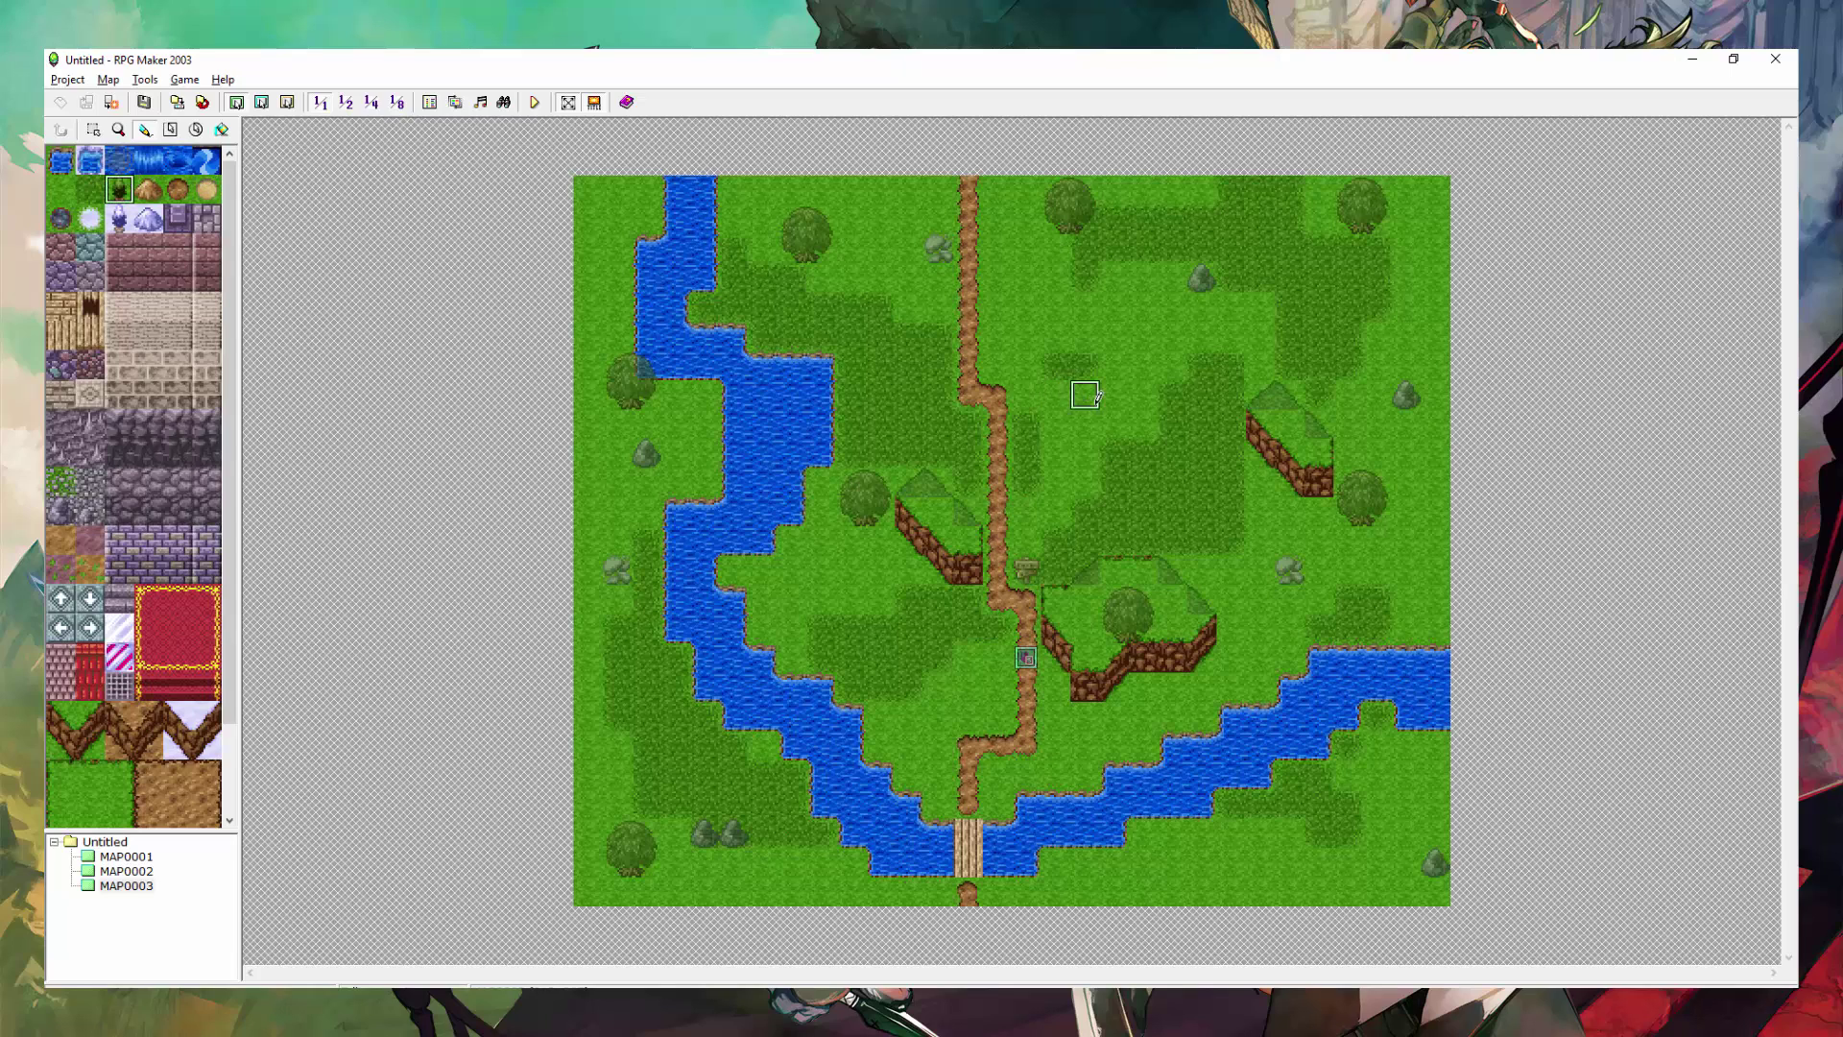
mouse_move(1083, 401)
mouse_down()
mouse_move(1152, 331)
mouse_move(1077, 415)
mouse_move(1118, 425)
mouse_up()
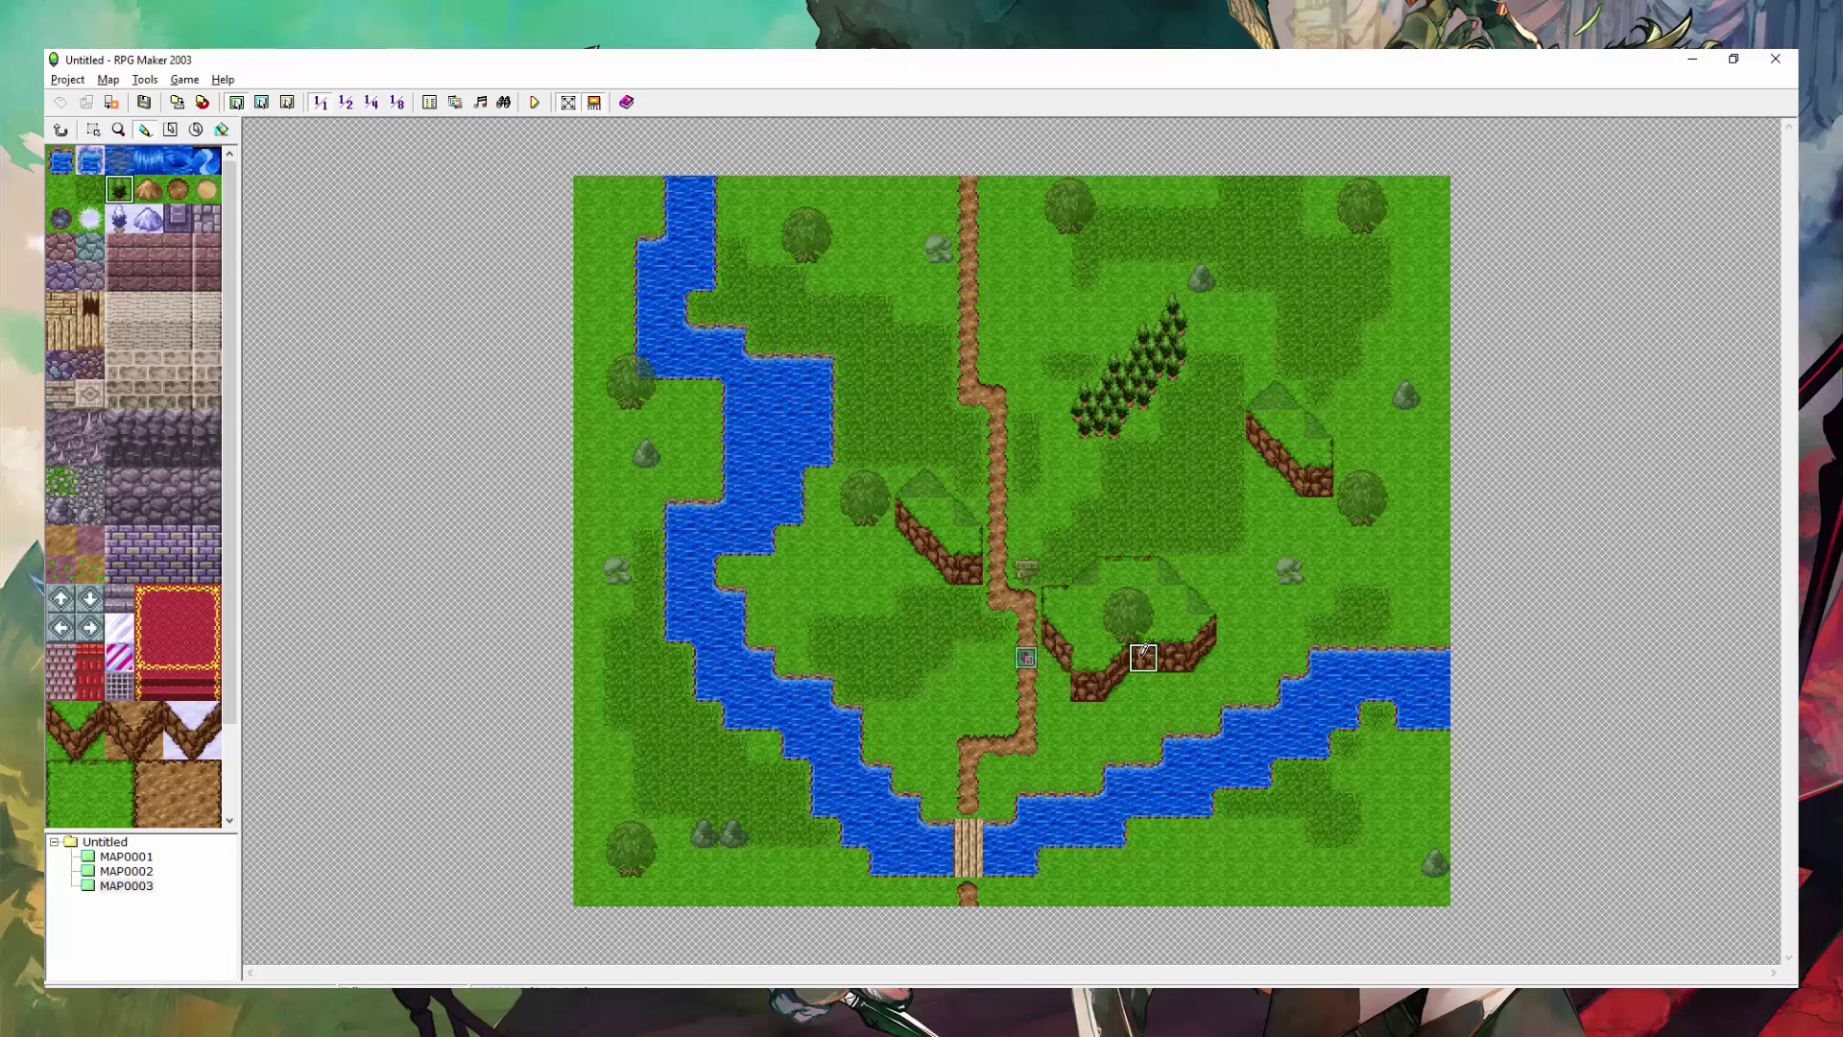
key(ctrl+z)
Try painting two small clumps of forest tiles east of the path, and sample the light grass tile from the map
mouse_move(1027, 308)
mouse_down()
mouse_move(1143, 321)
mouse_move(1026, 336)
mouse_move(1085, 331)
mouse_move(1086, 311)
mouse_up()
right_click(1077, 363)
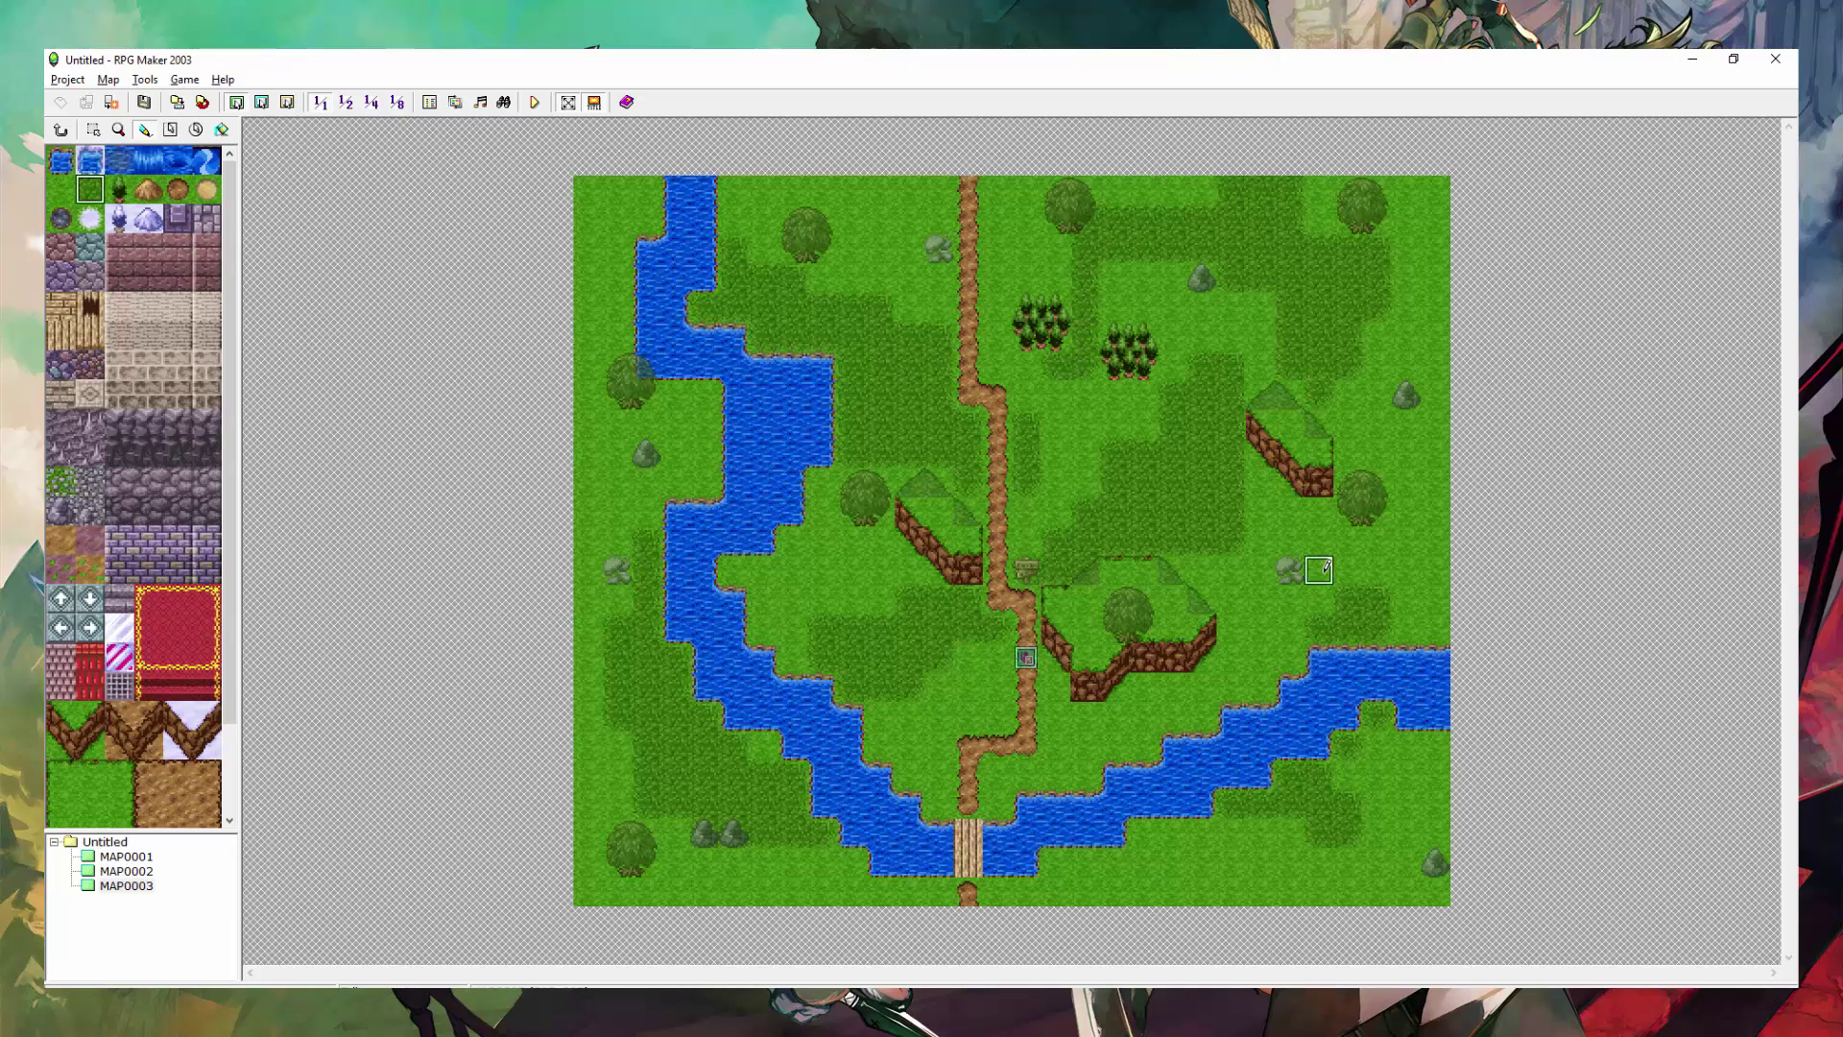
key(ctrl+z)
right_click(1096, 362)
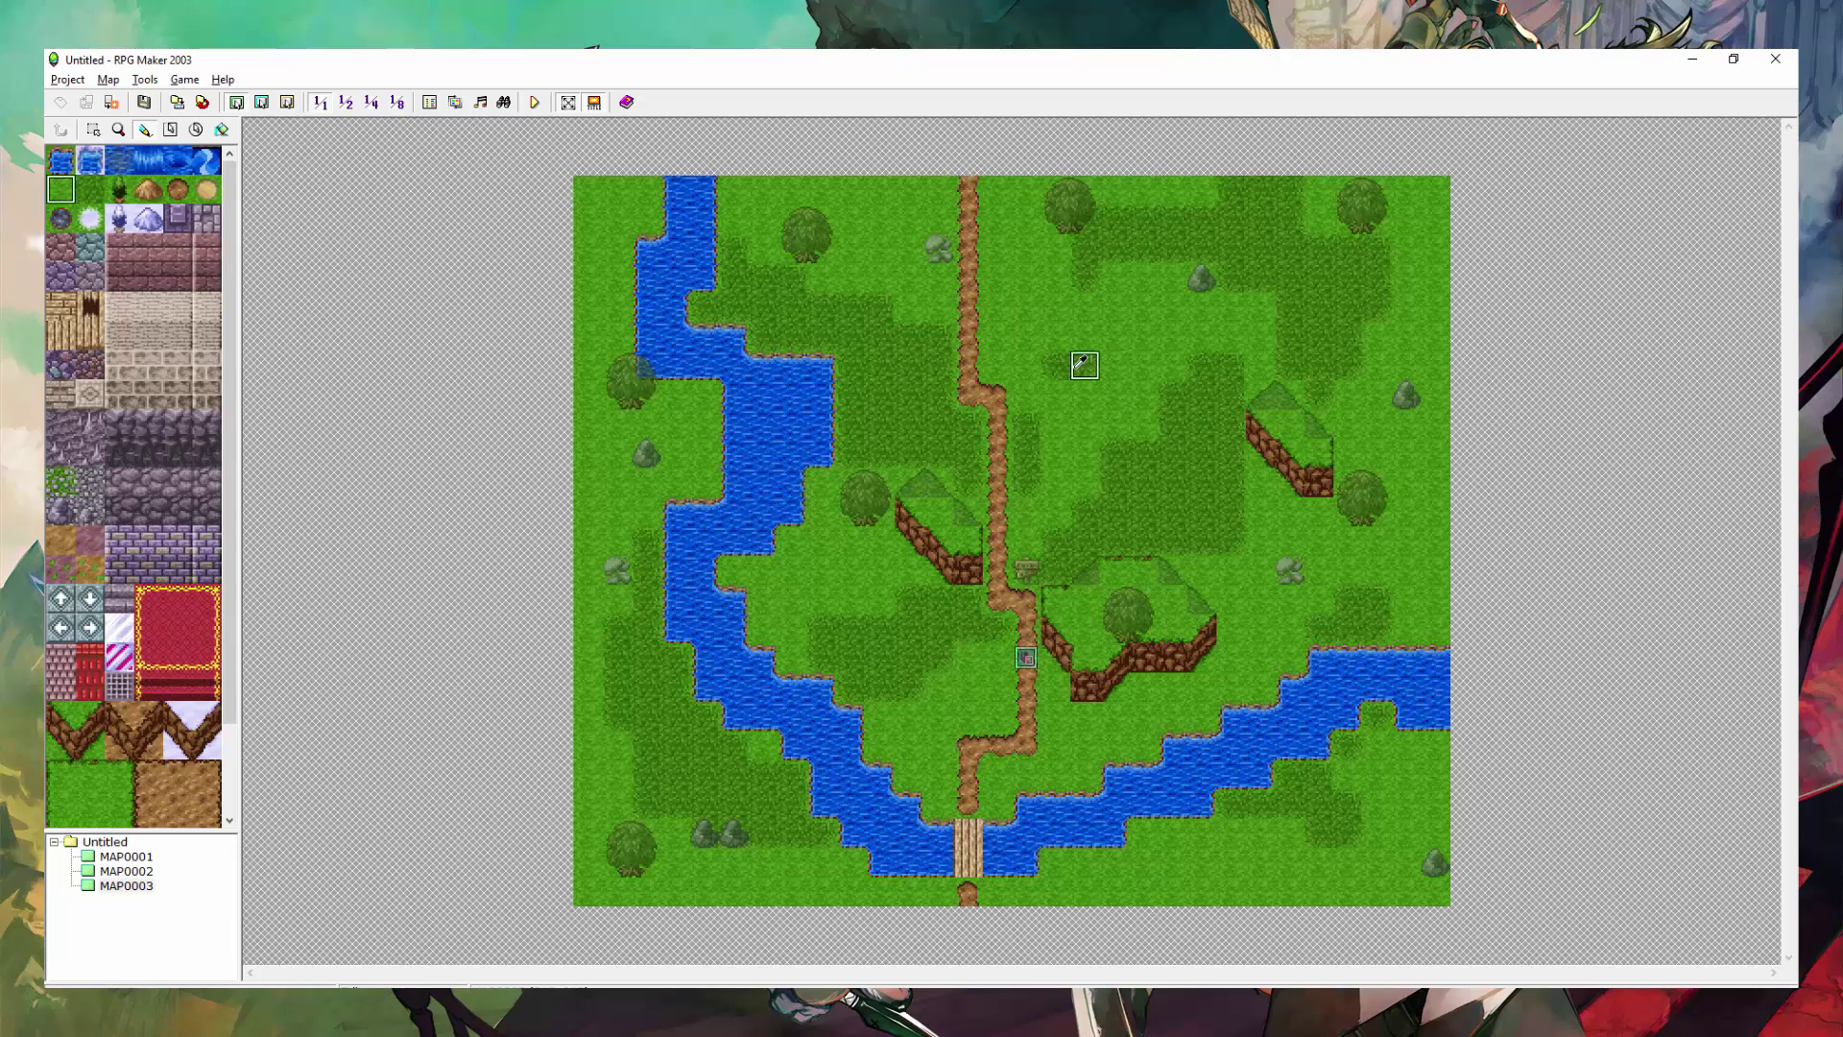
Try cutting a vertical gap of light grass through the forest strip east of the path, and undo it
right_click(1082, 362)
key(ctrl+z)
drag(1092, 358, 1090, 306)
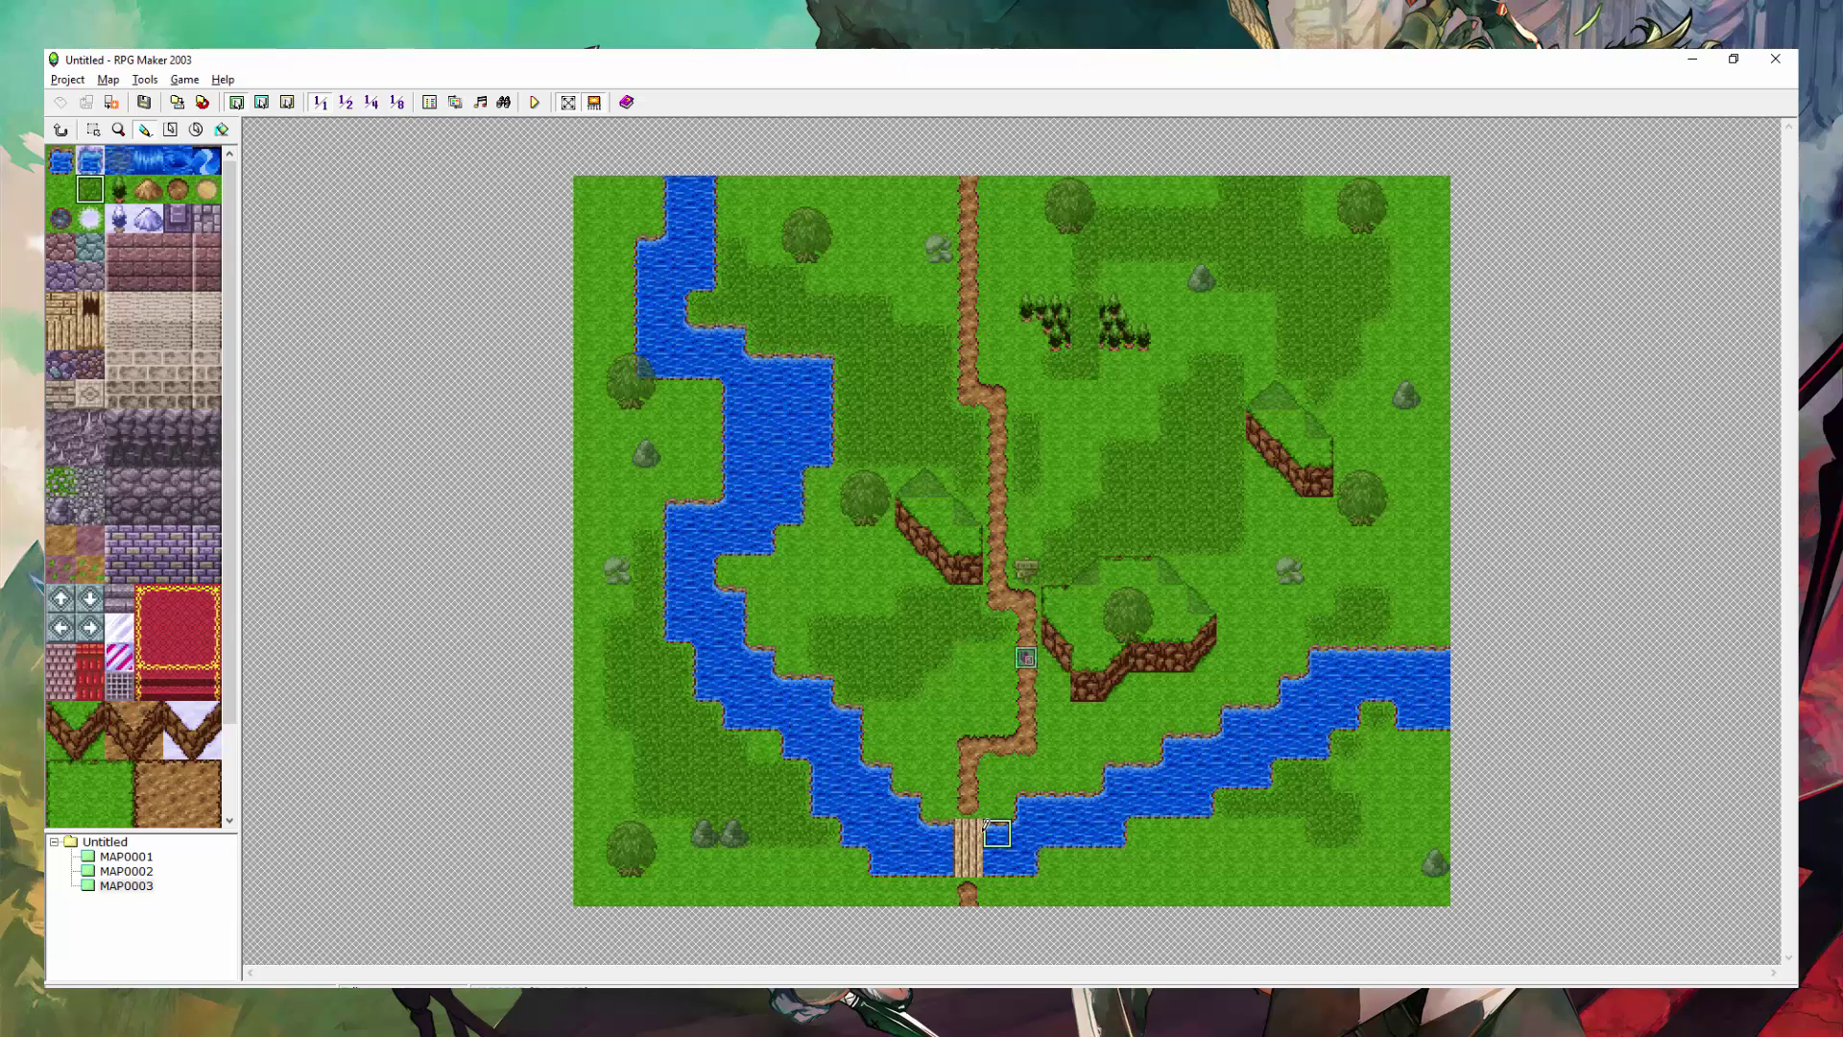
key(ctrl+z)
Sample the light grass tile, view the upper layer, and sample the dark grass tile on the lower layer
right_click(1057, 710)
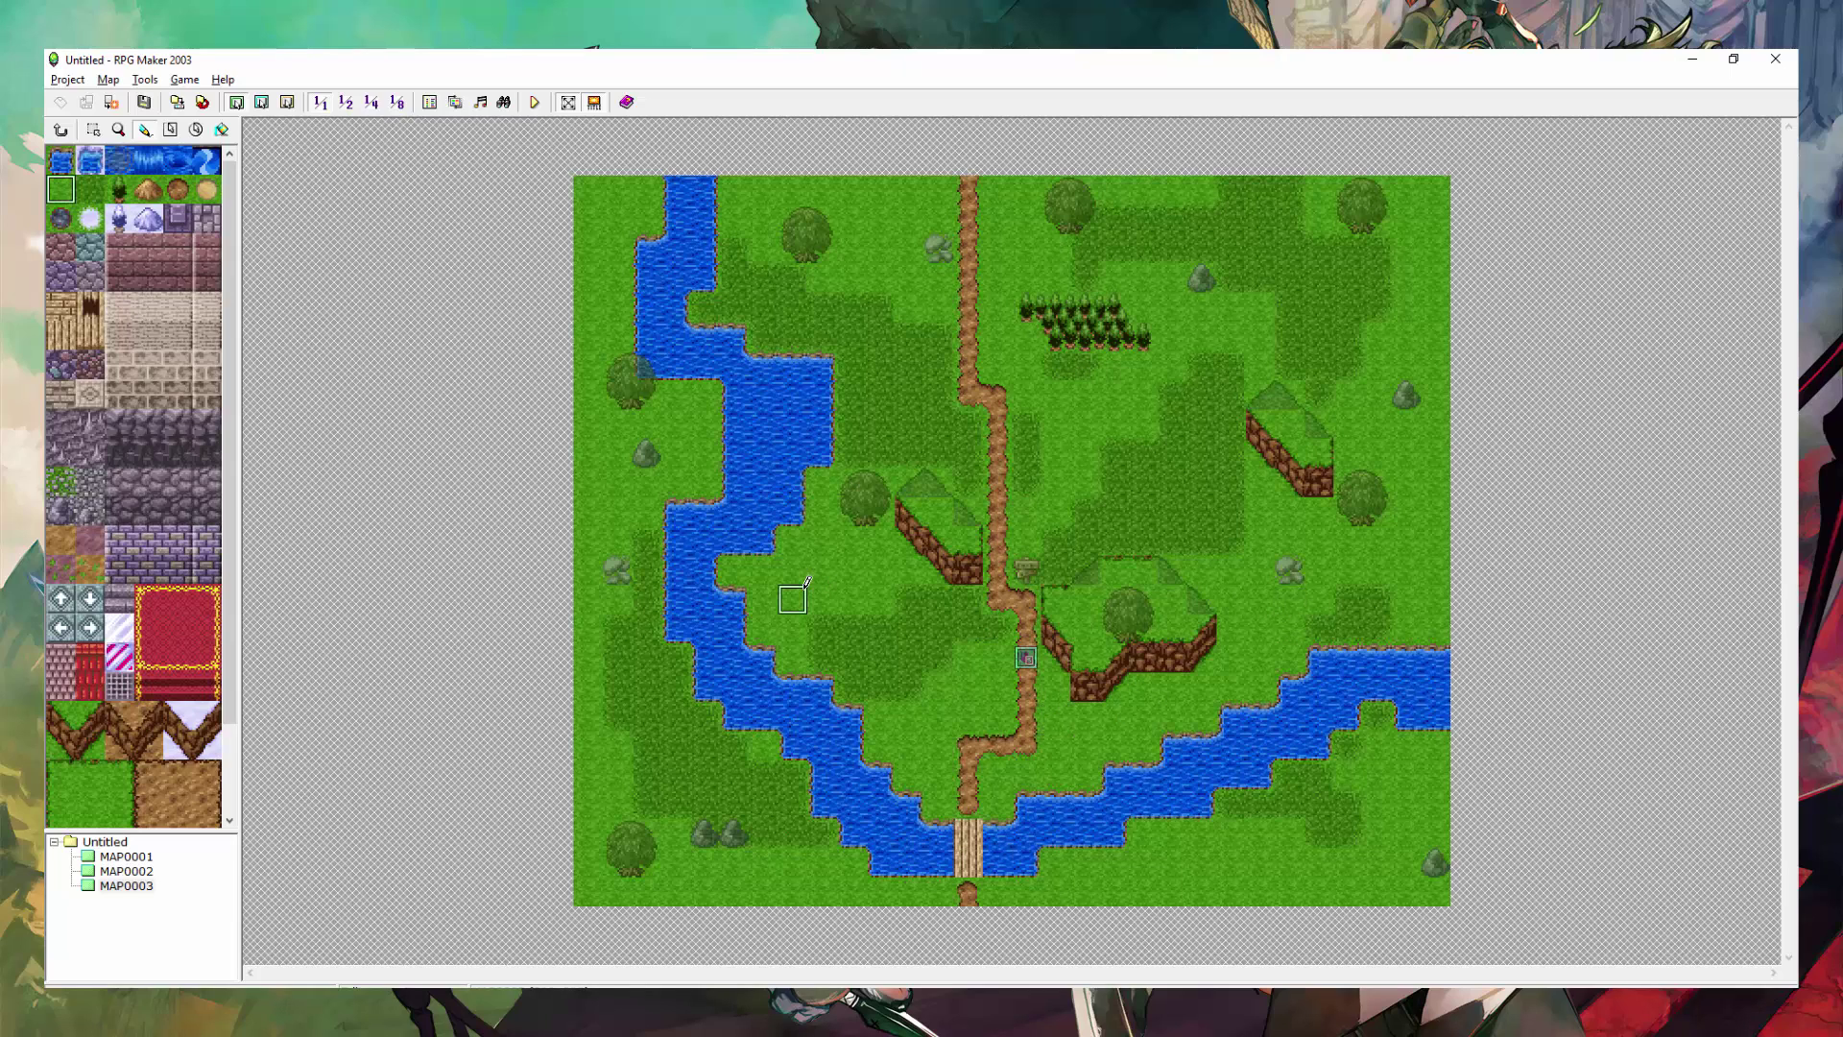
key(F6)
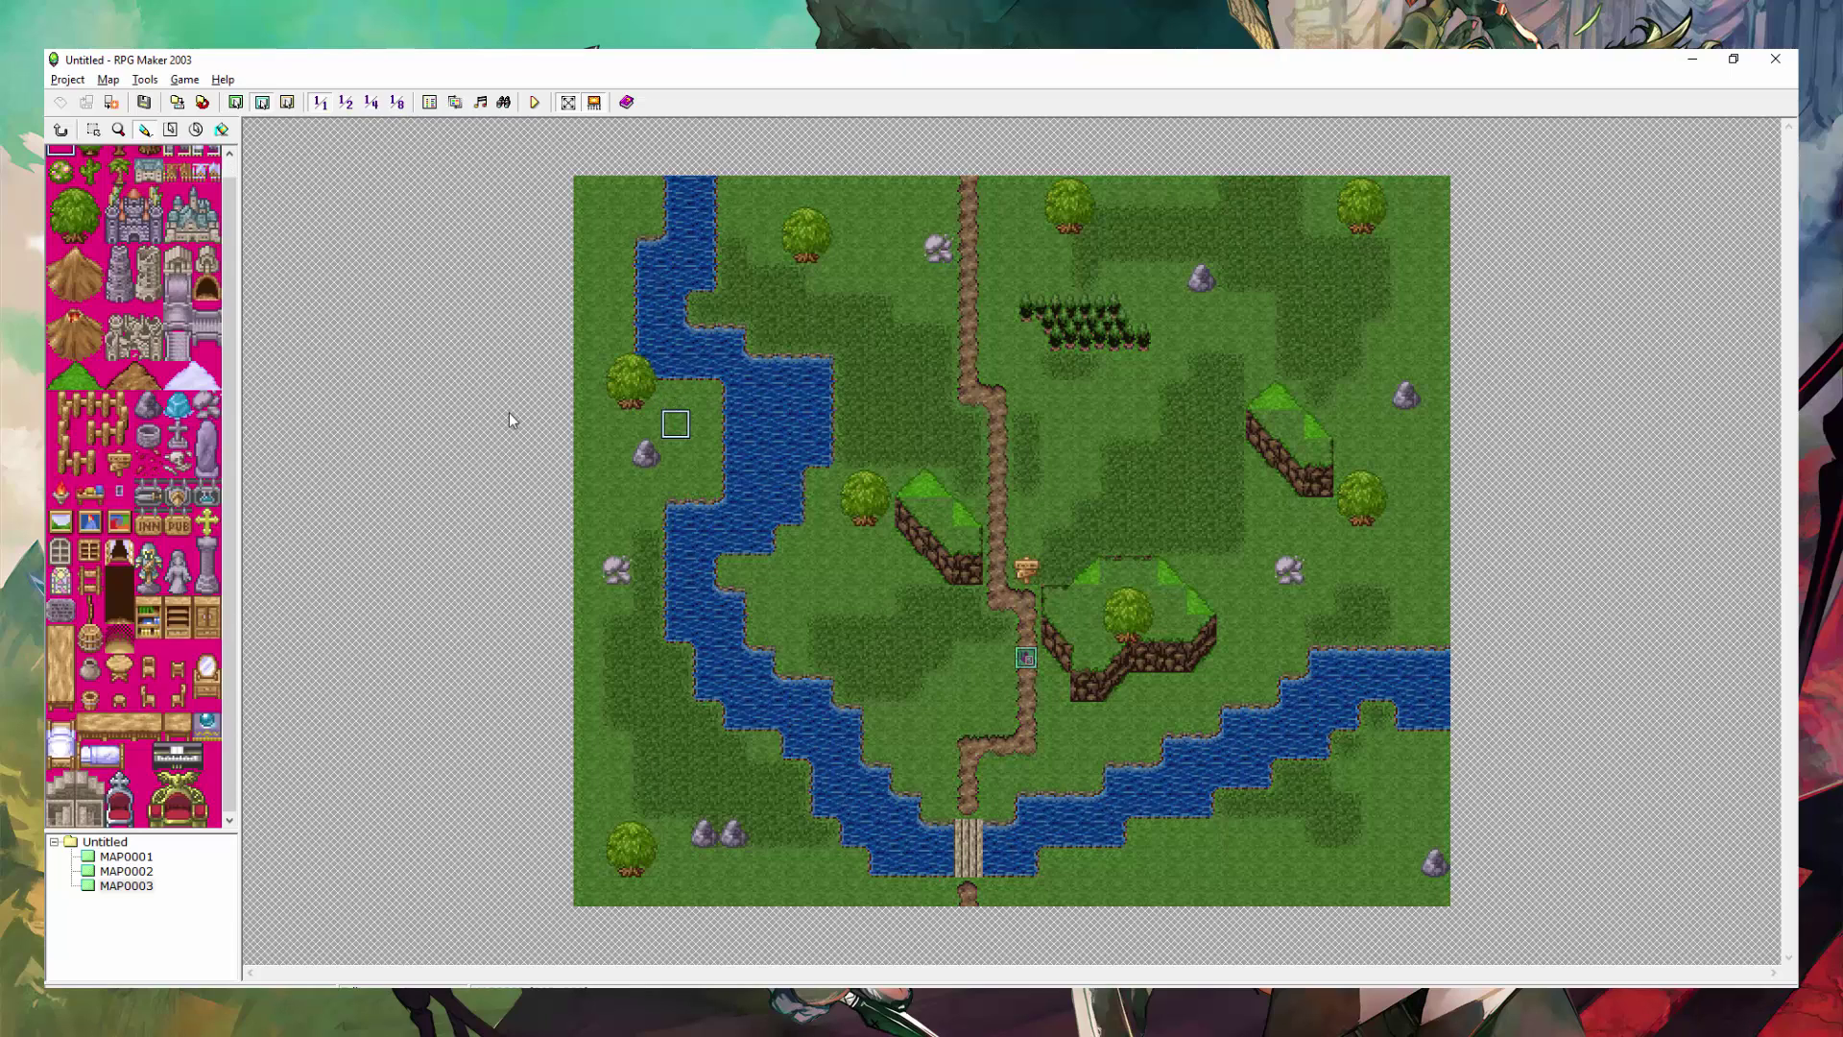
key(F5)
right_click(821, 335)
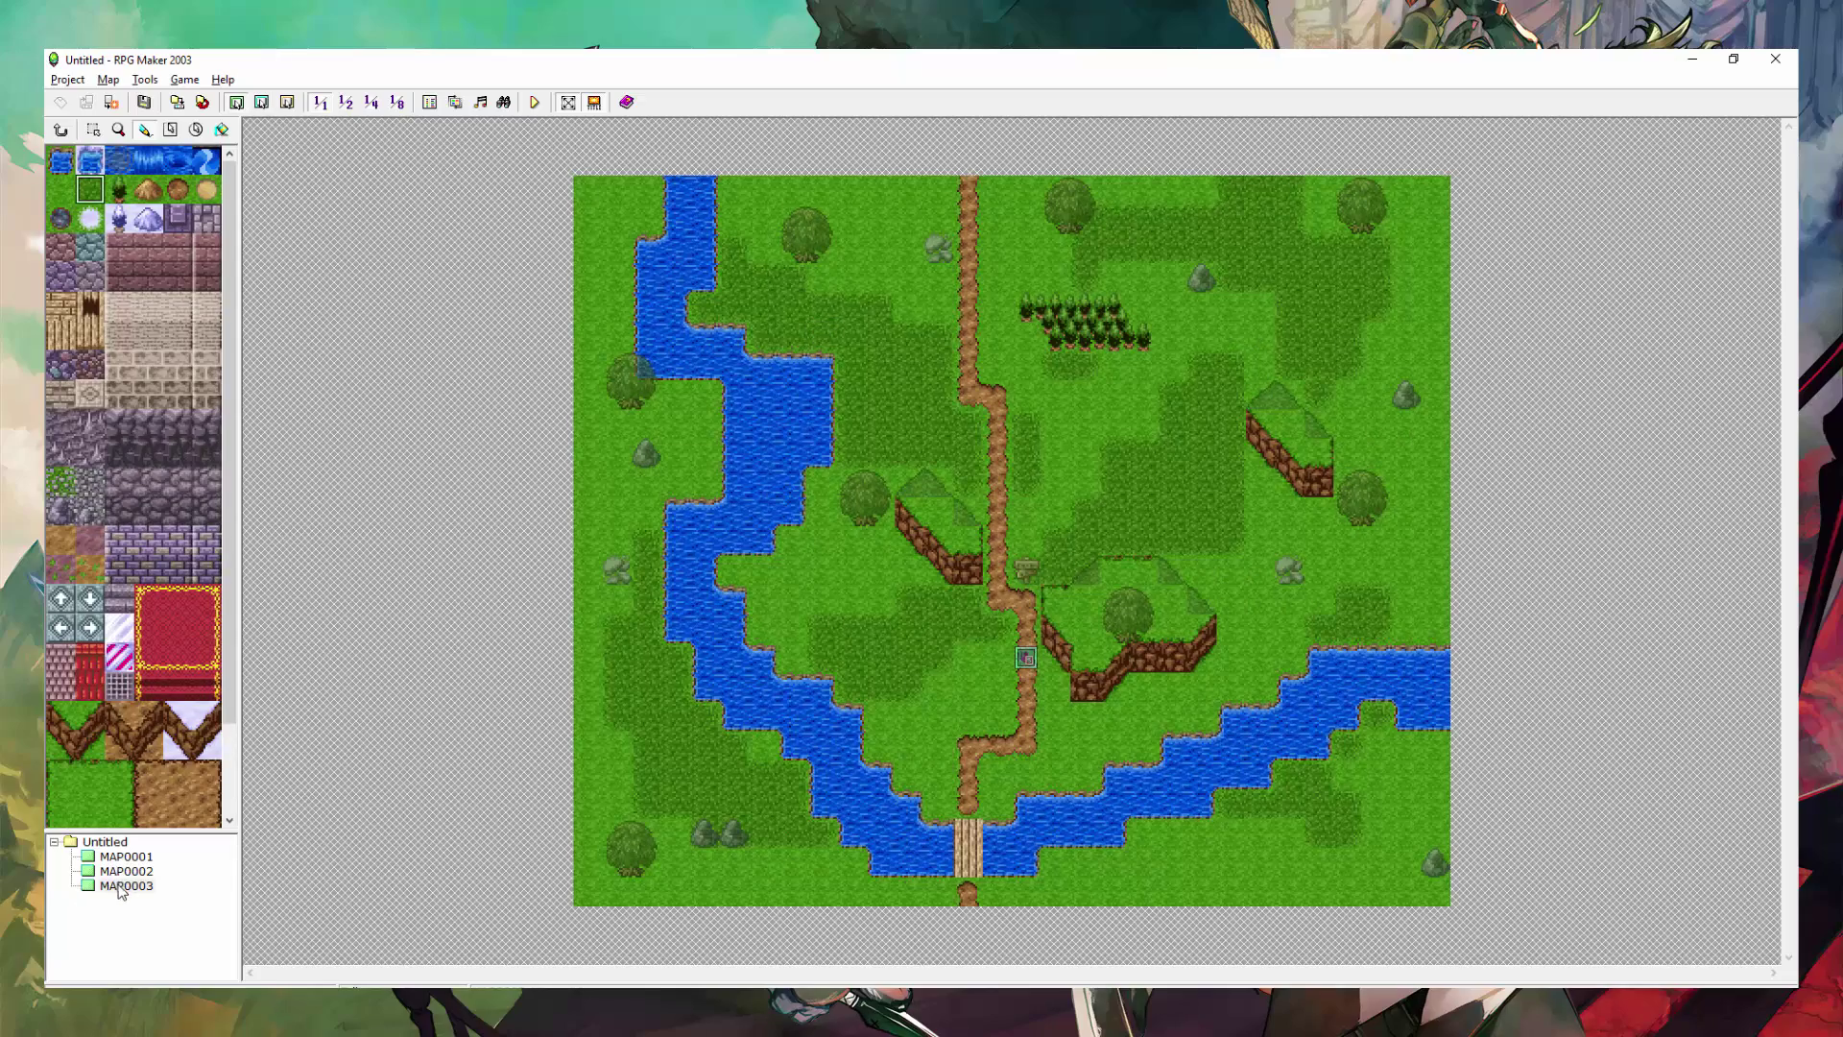
Try nesting MAP0003 under MAP0001 in the map tree, and return it to the Untitled project's root level
drag(125, 885, 129, 859)
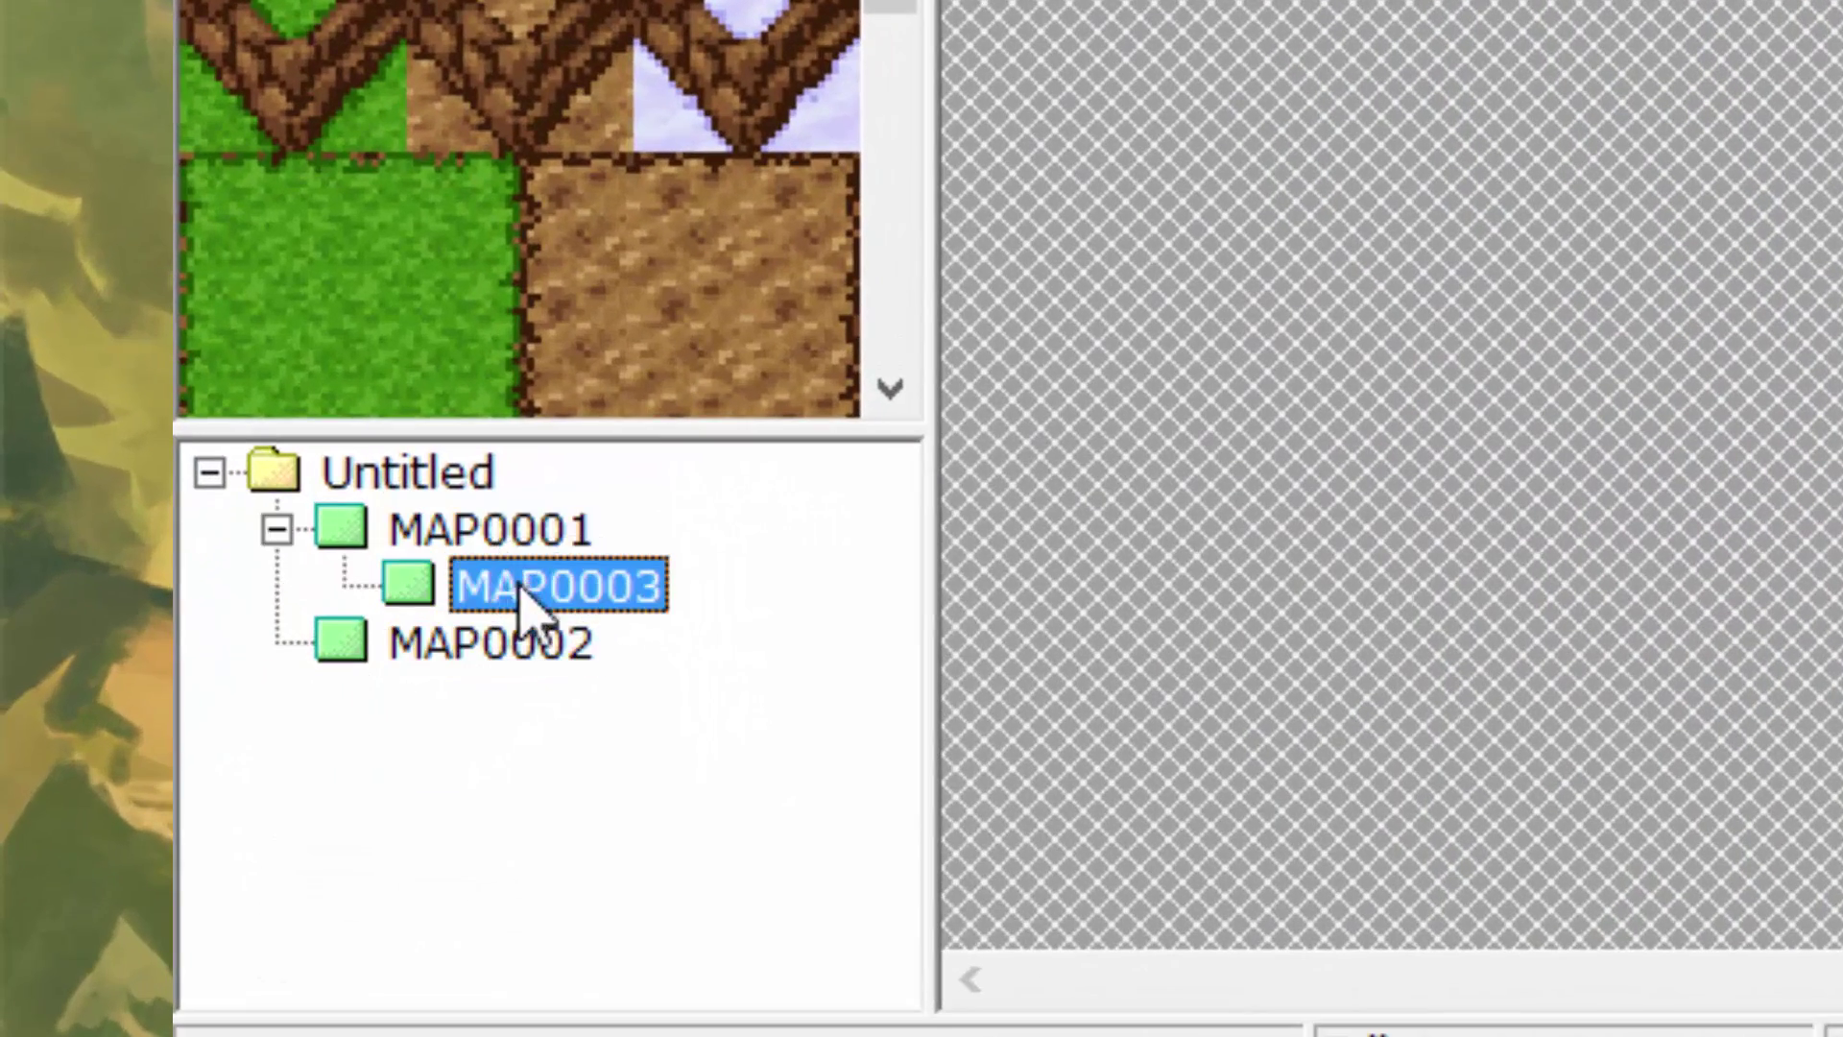
click(316, 536)
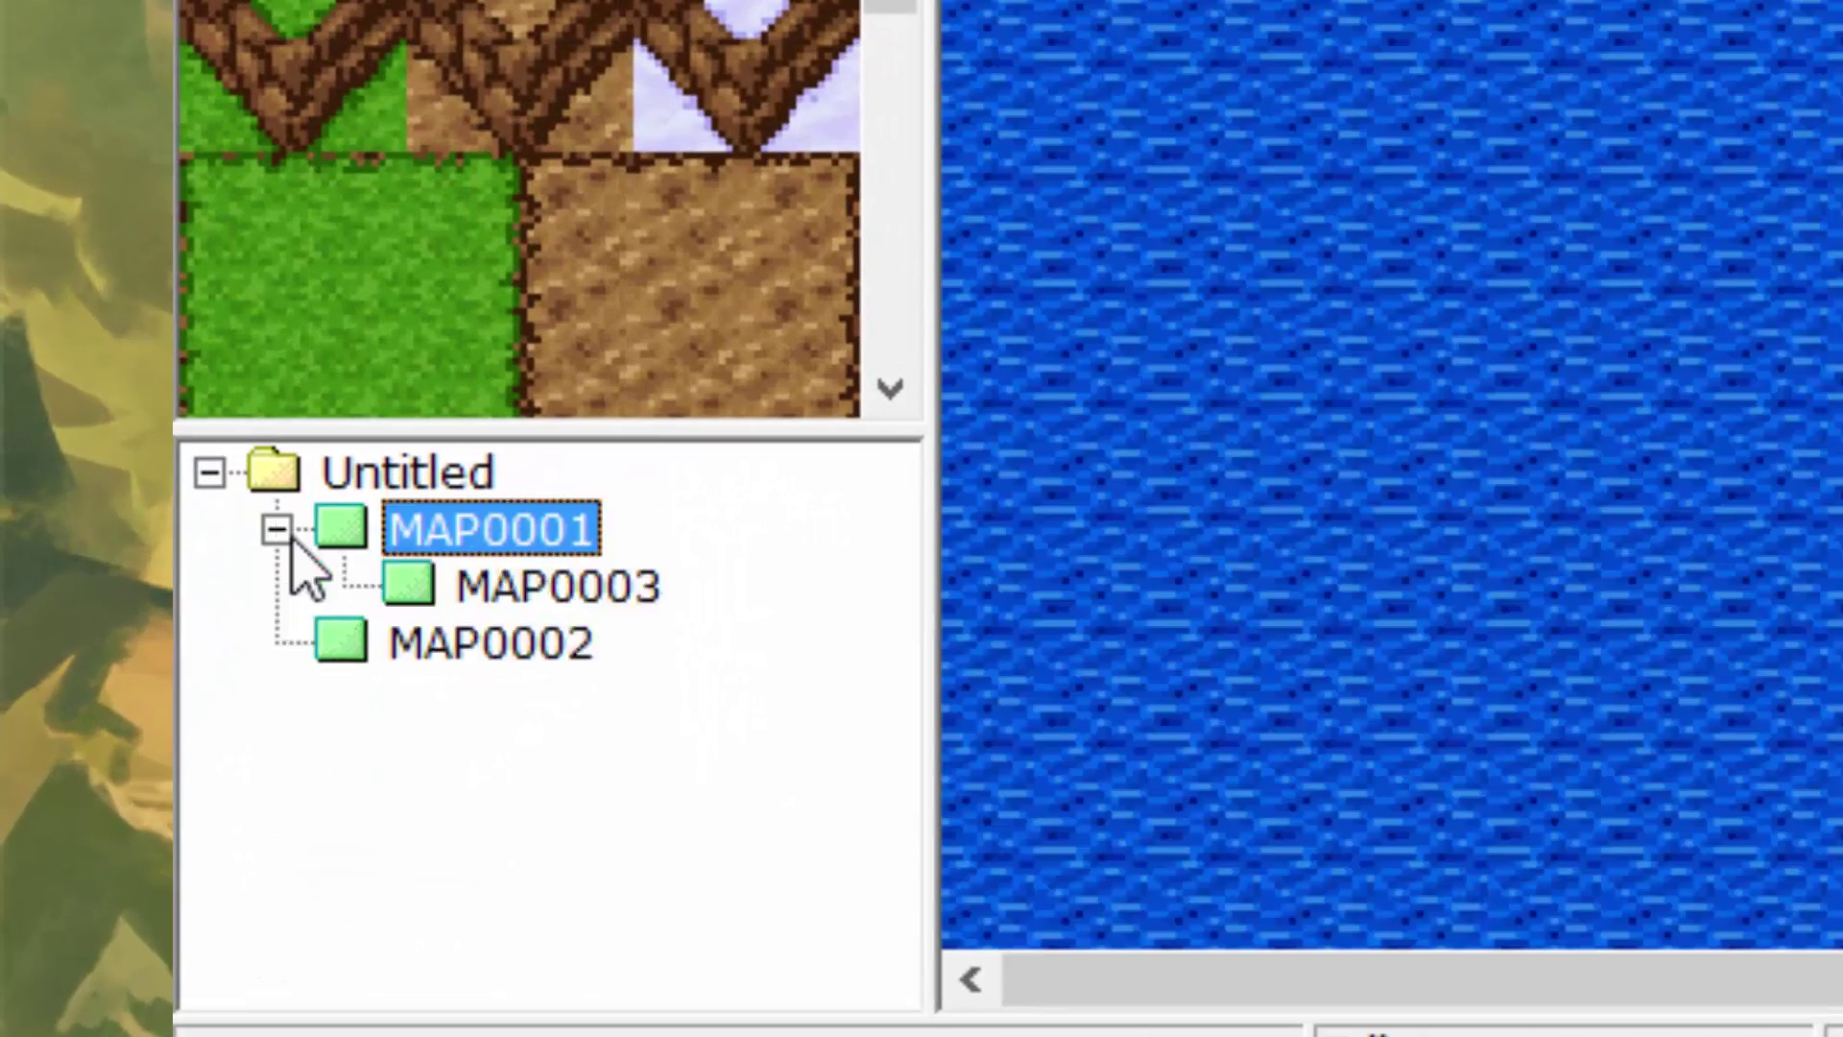
click(422, 586)
click(434, 541)
click(444, 583)
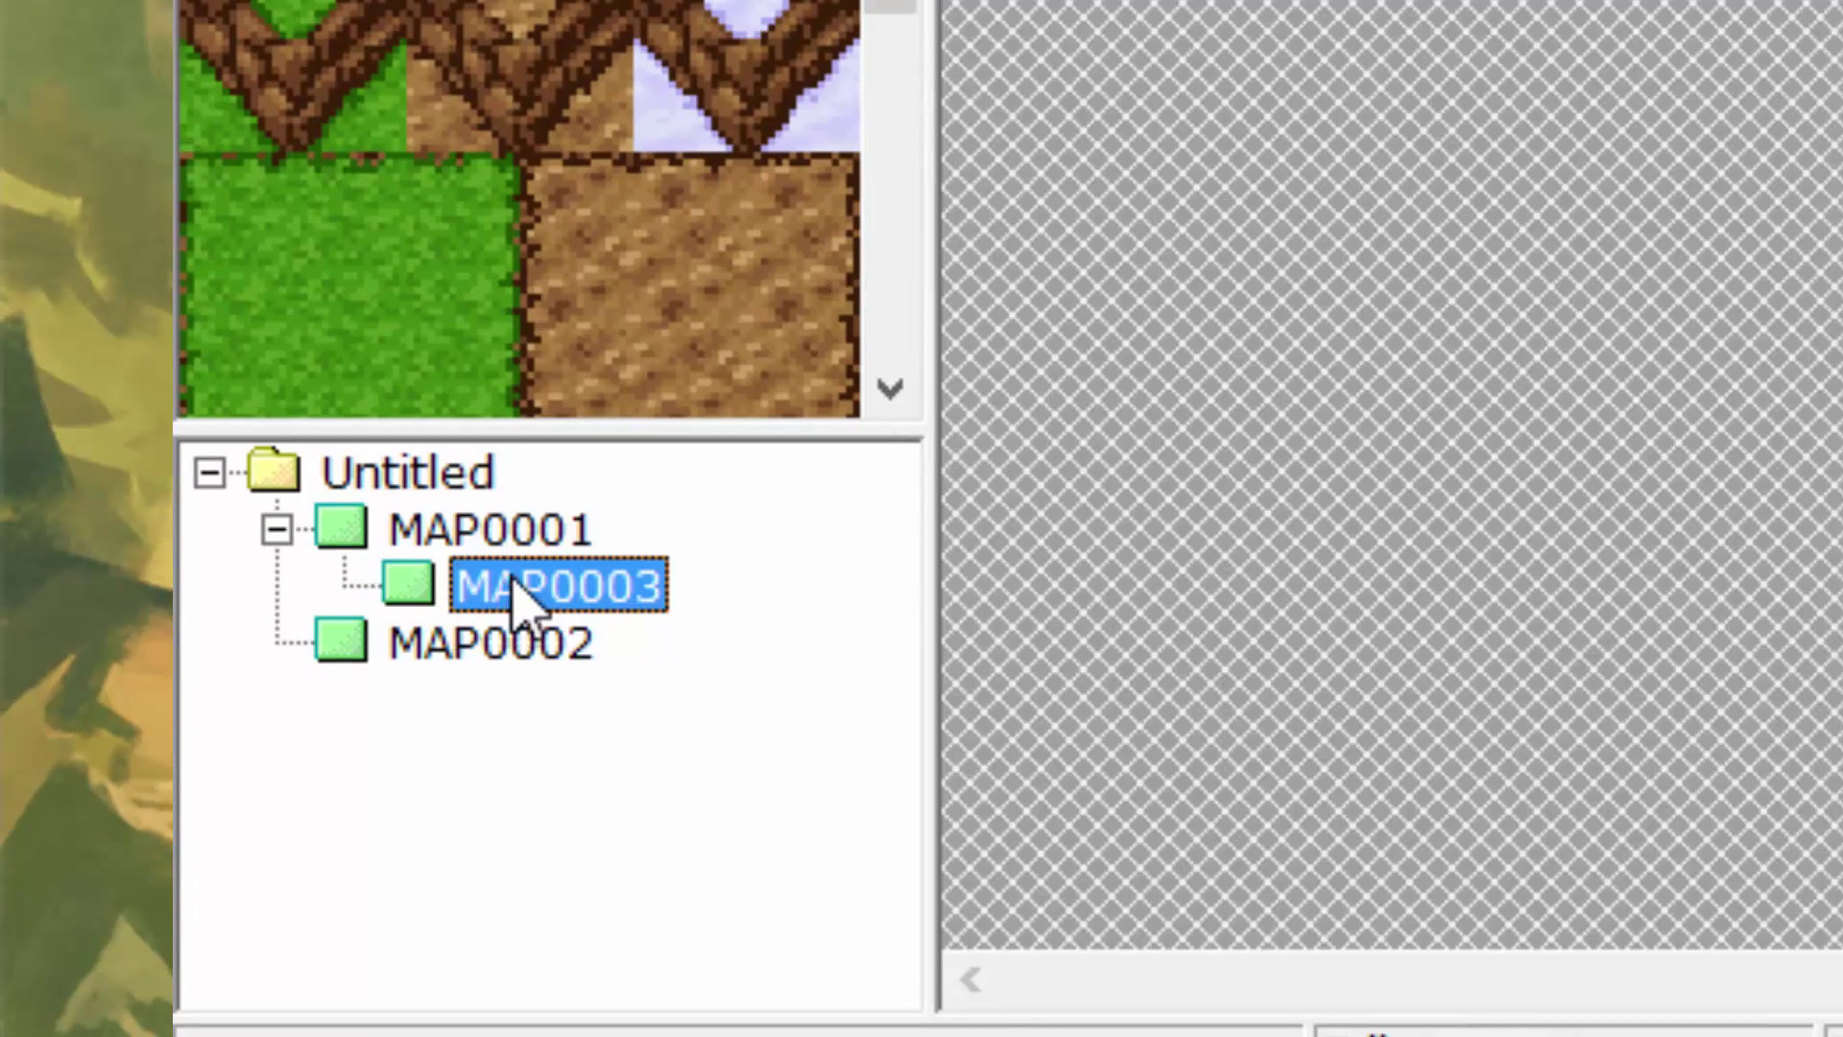
drag(514, 580, 455, 472)
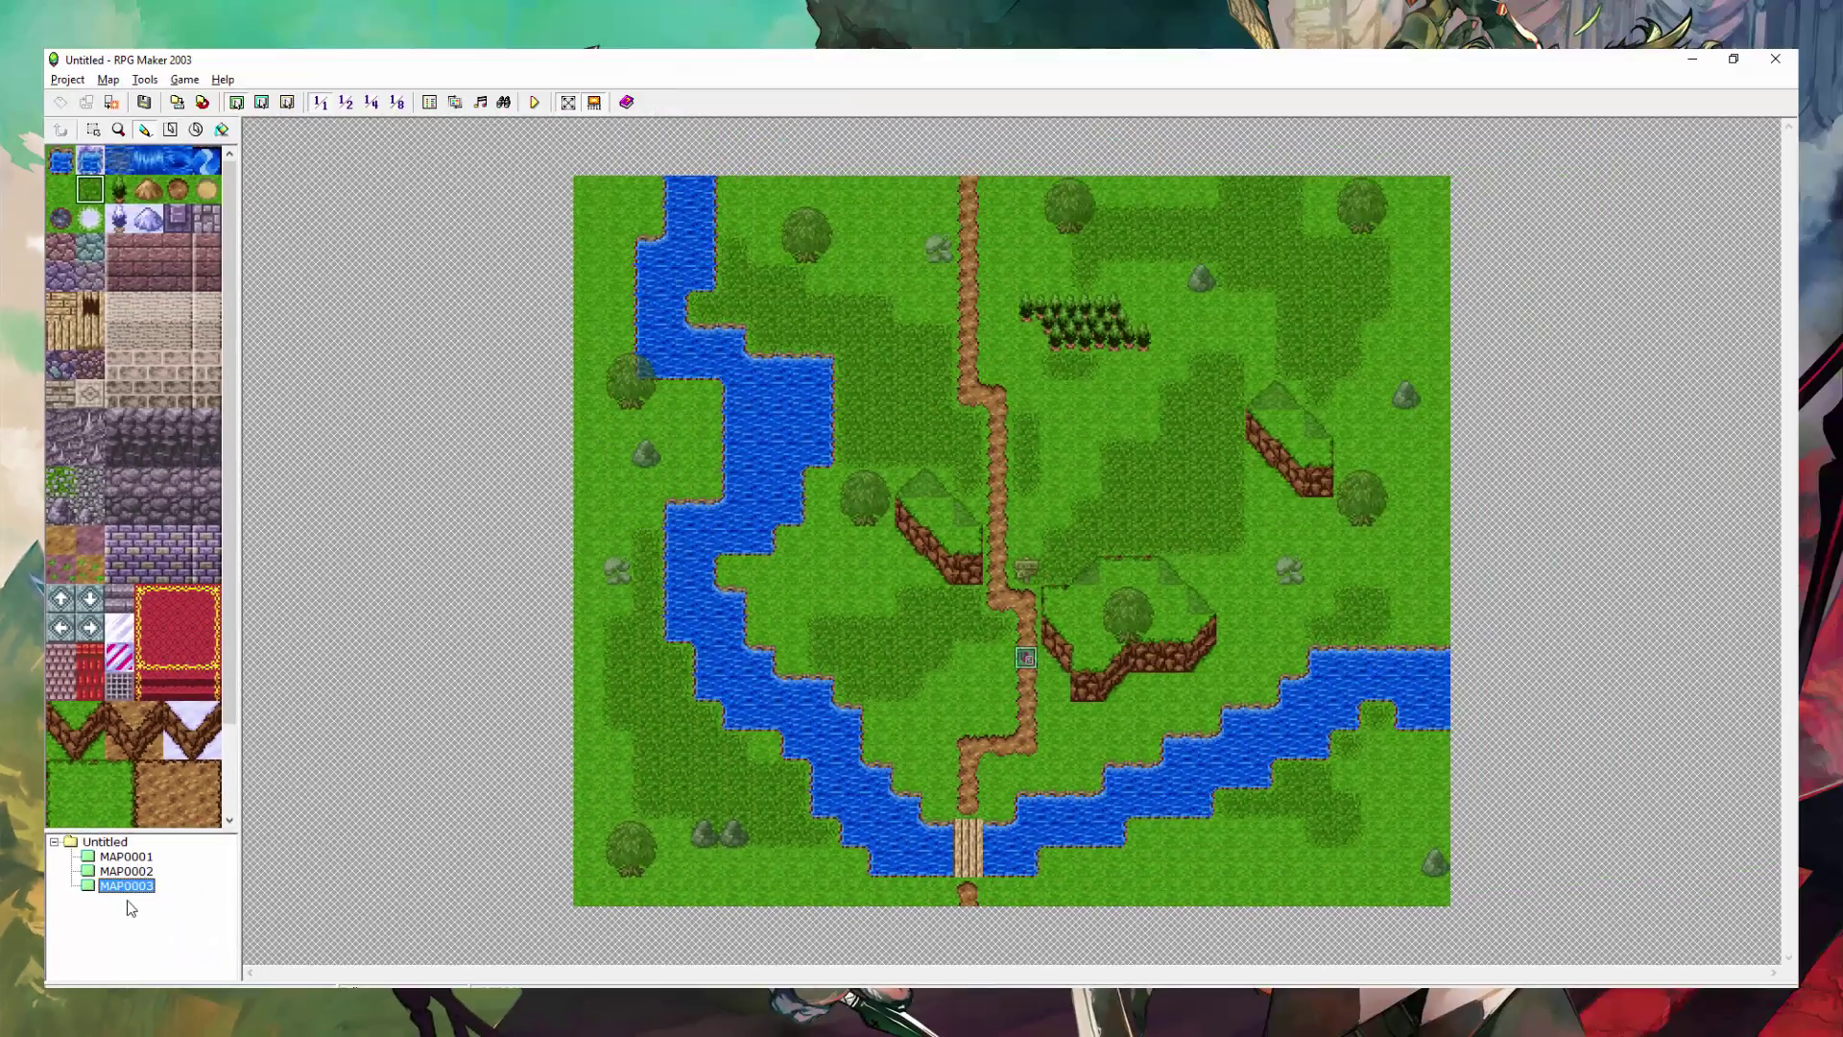
Open MAP0003's map properties and examine its name, tileset, map size, scroll type and encounter settings
right_click(127, 888)
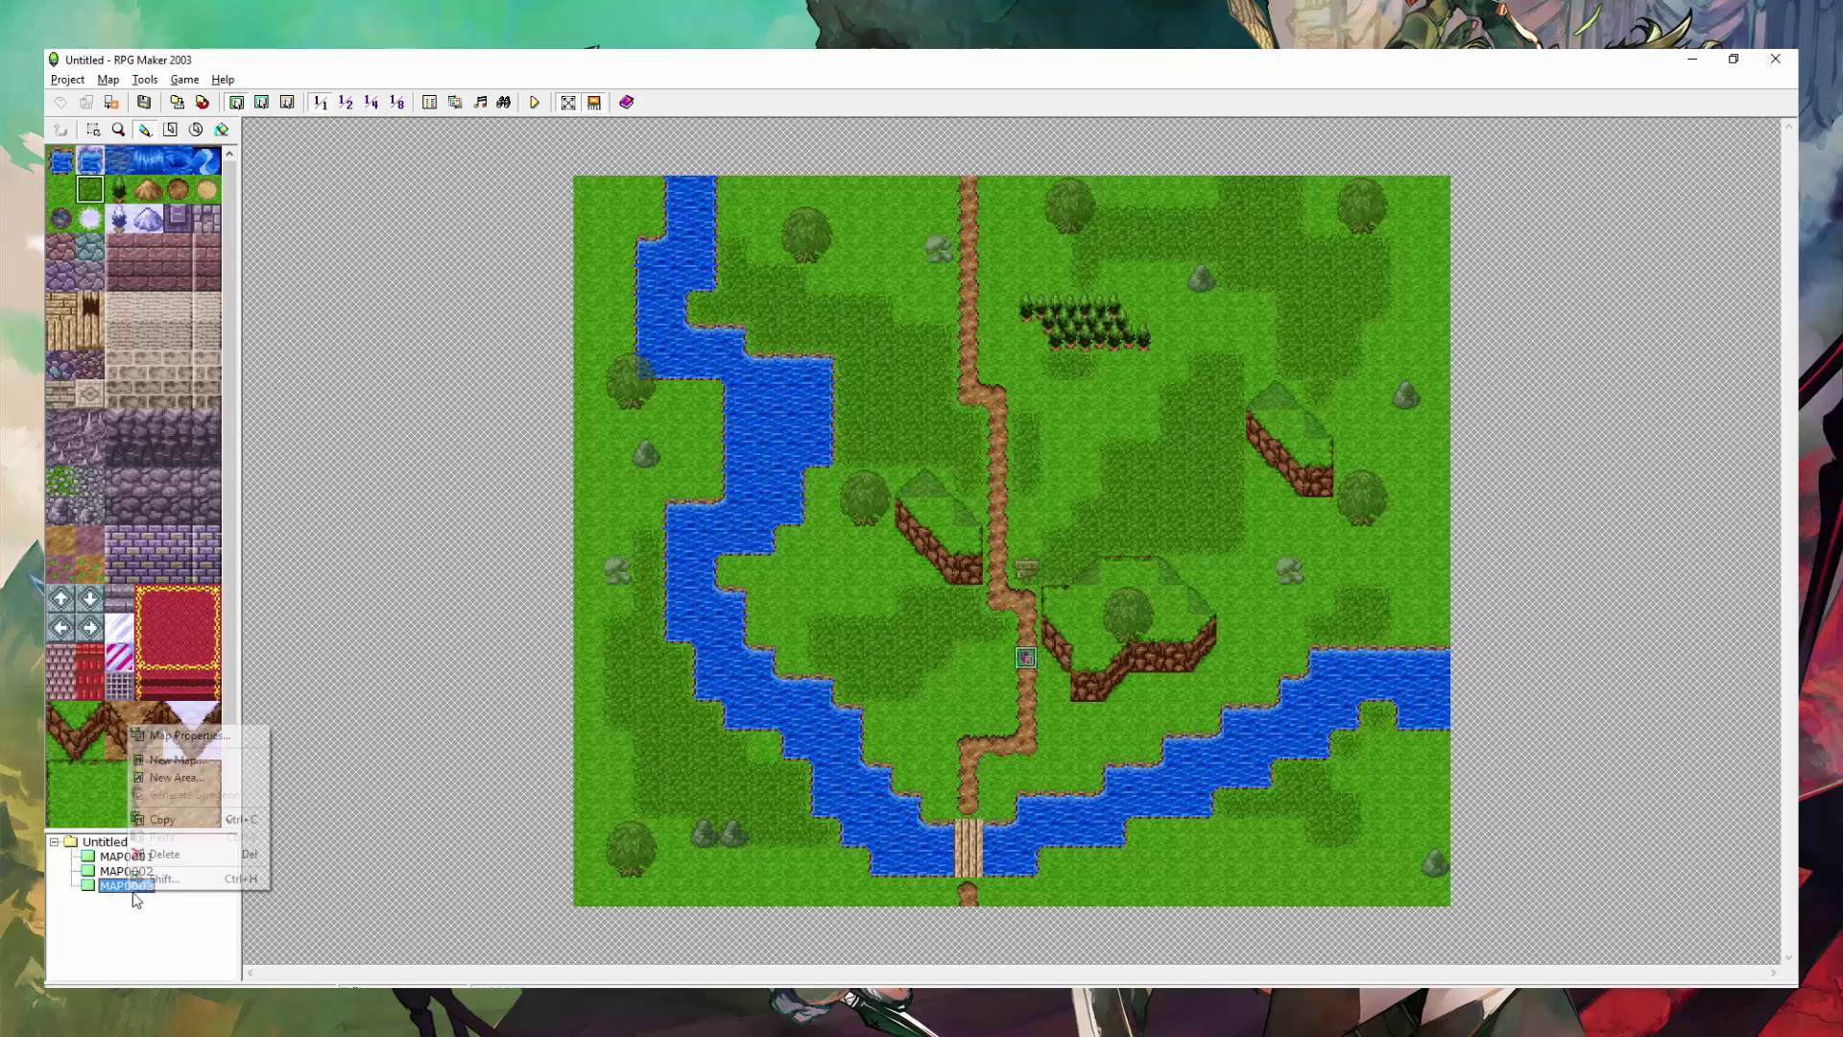
click(182, 735)
click(616, 343)
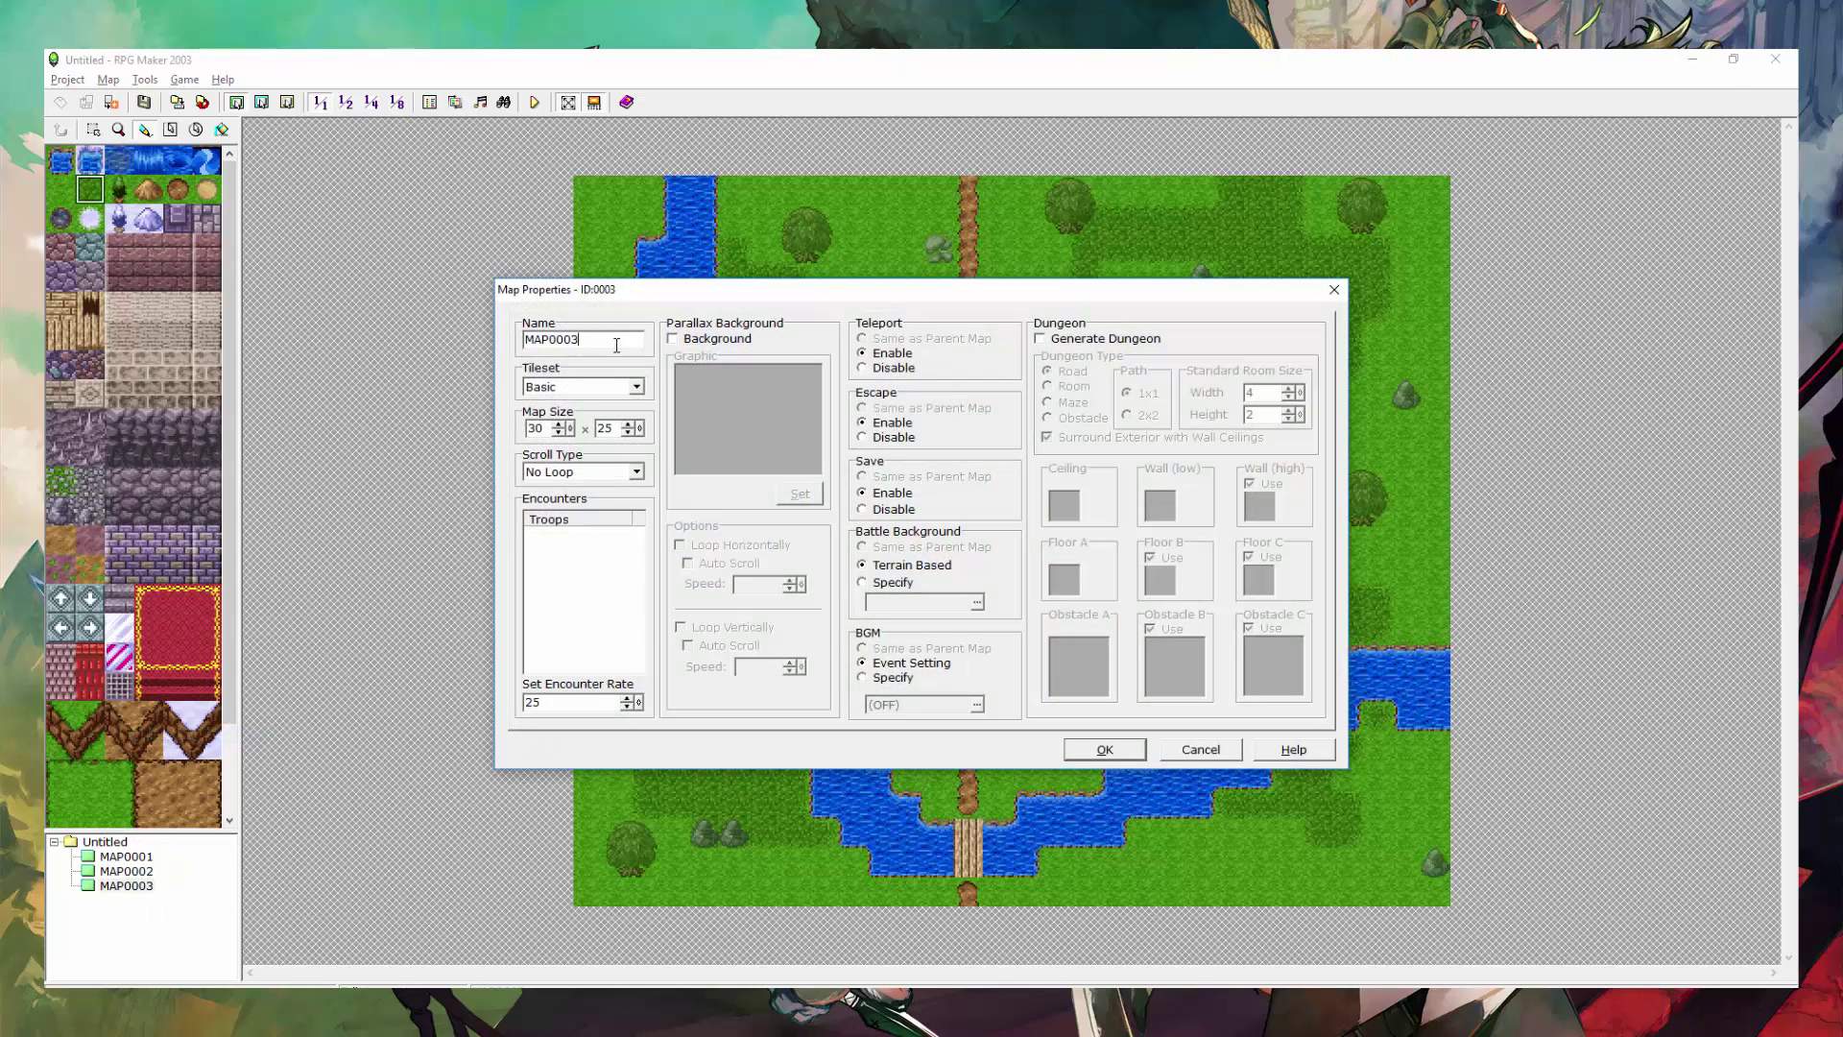
double_click(615, 345)
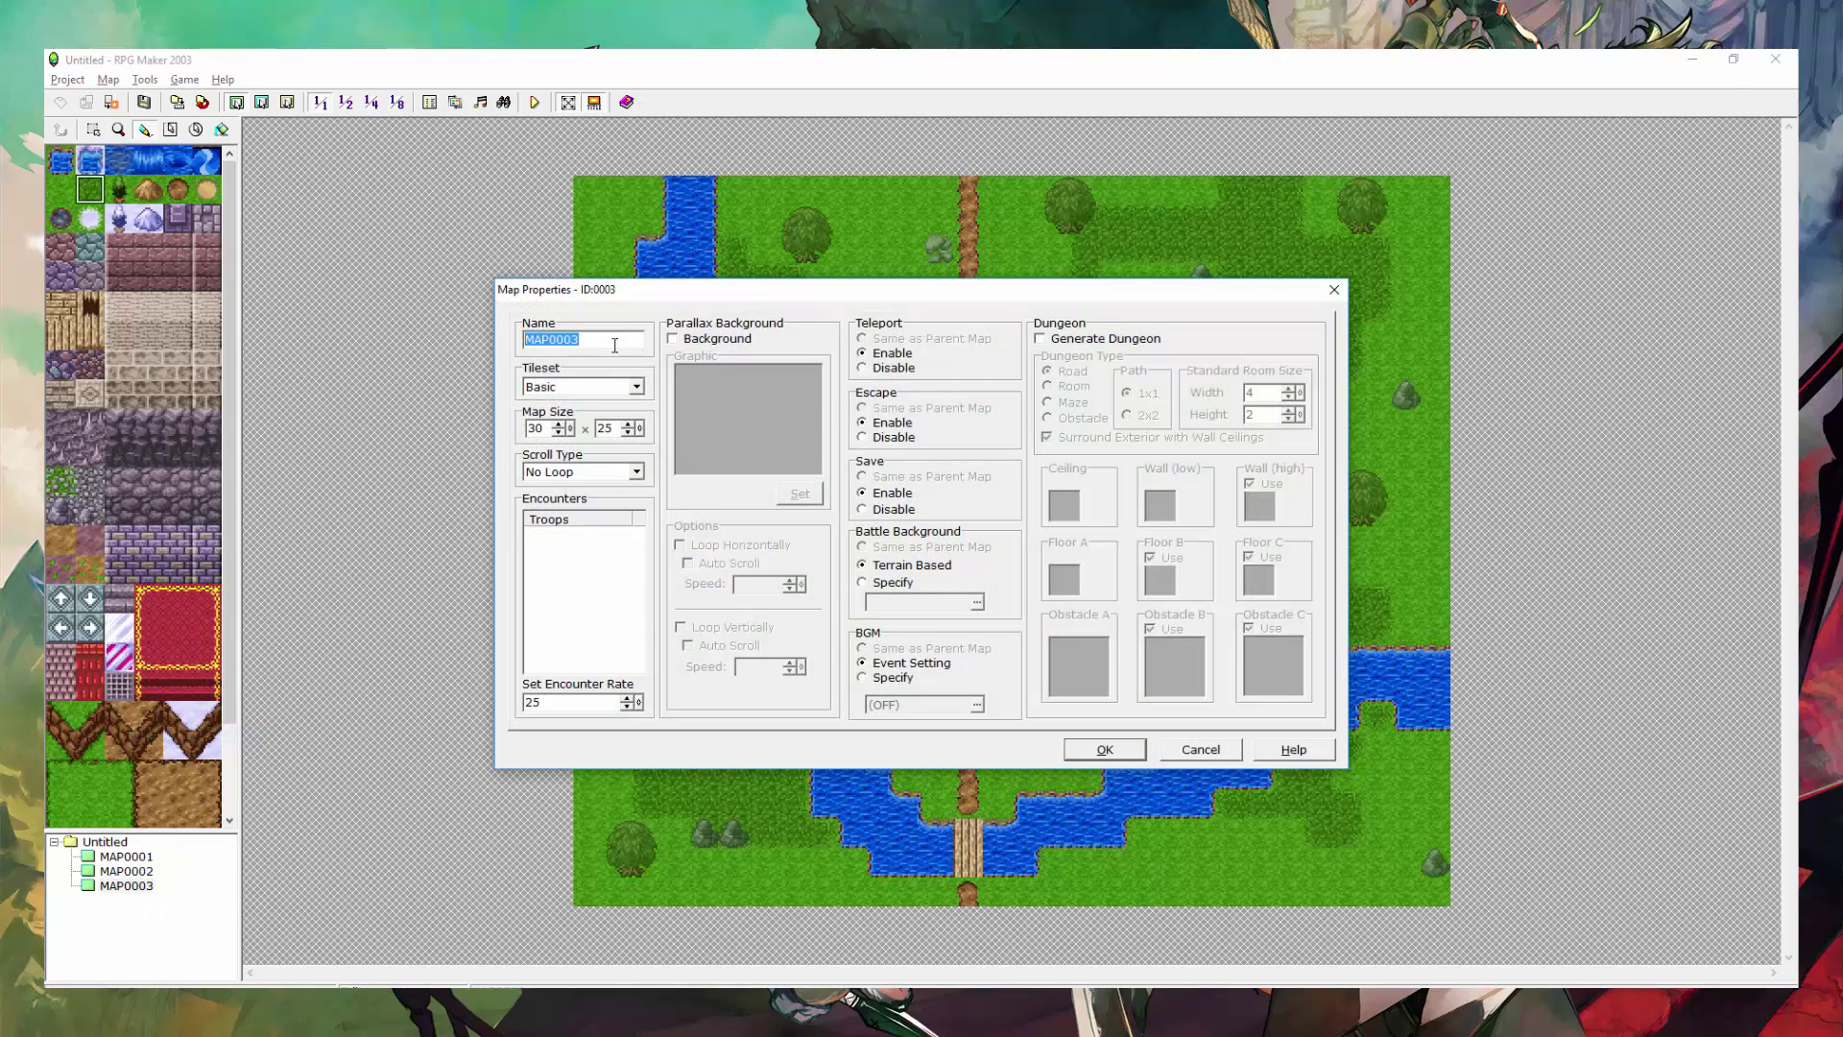
click(602, 392)
click(571, 406)
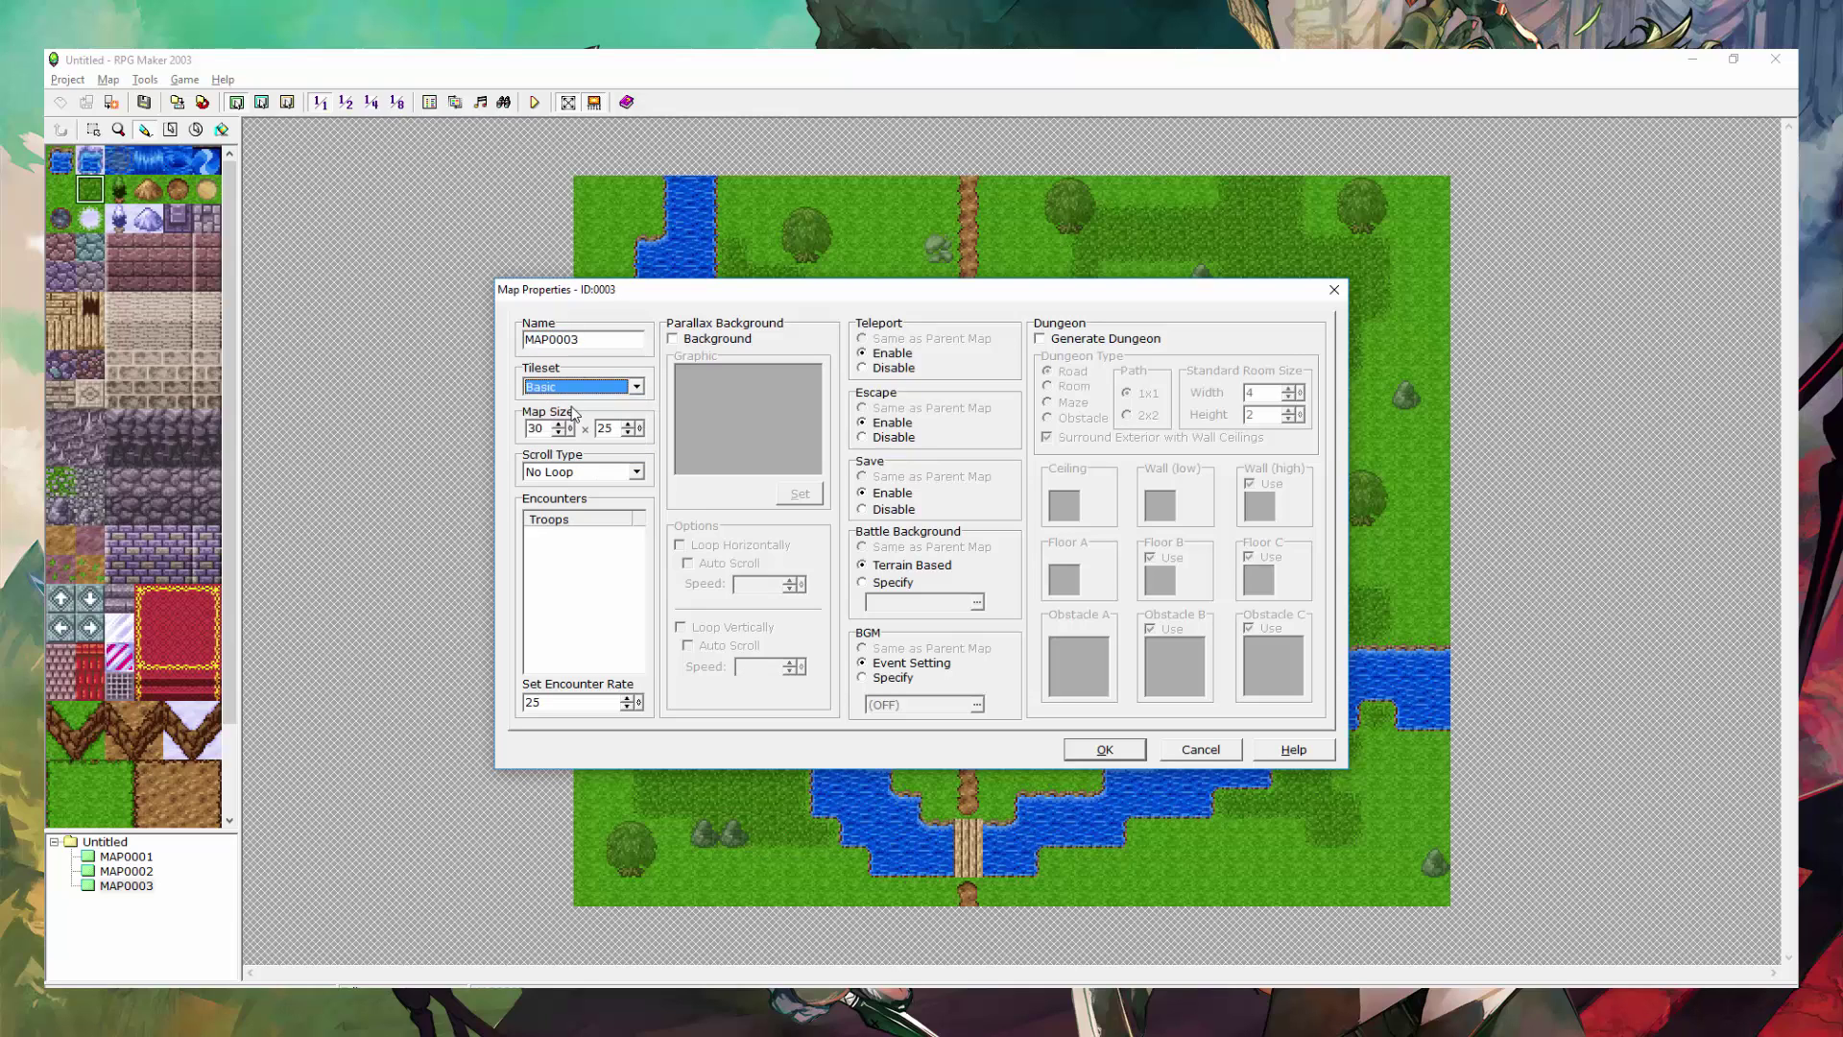
double_click(534, 429)
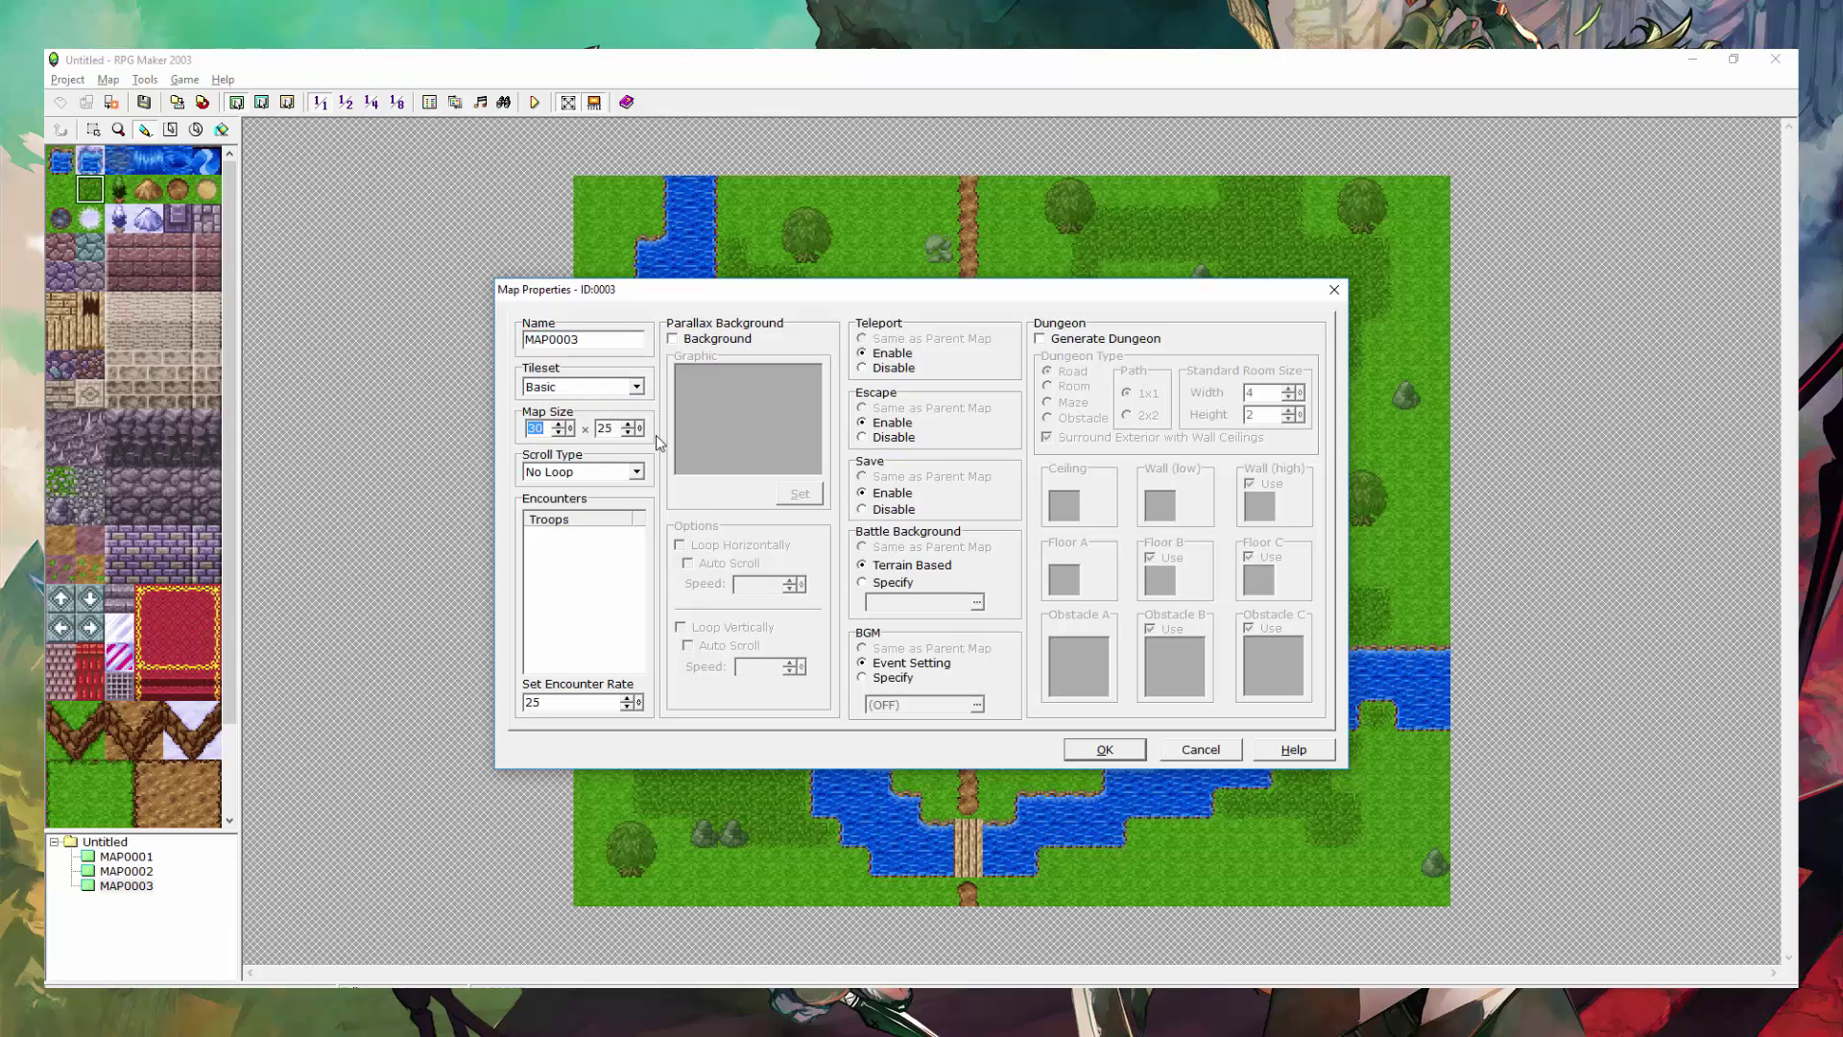
click(608, 472)
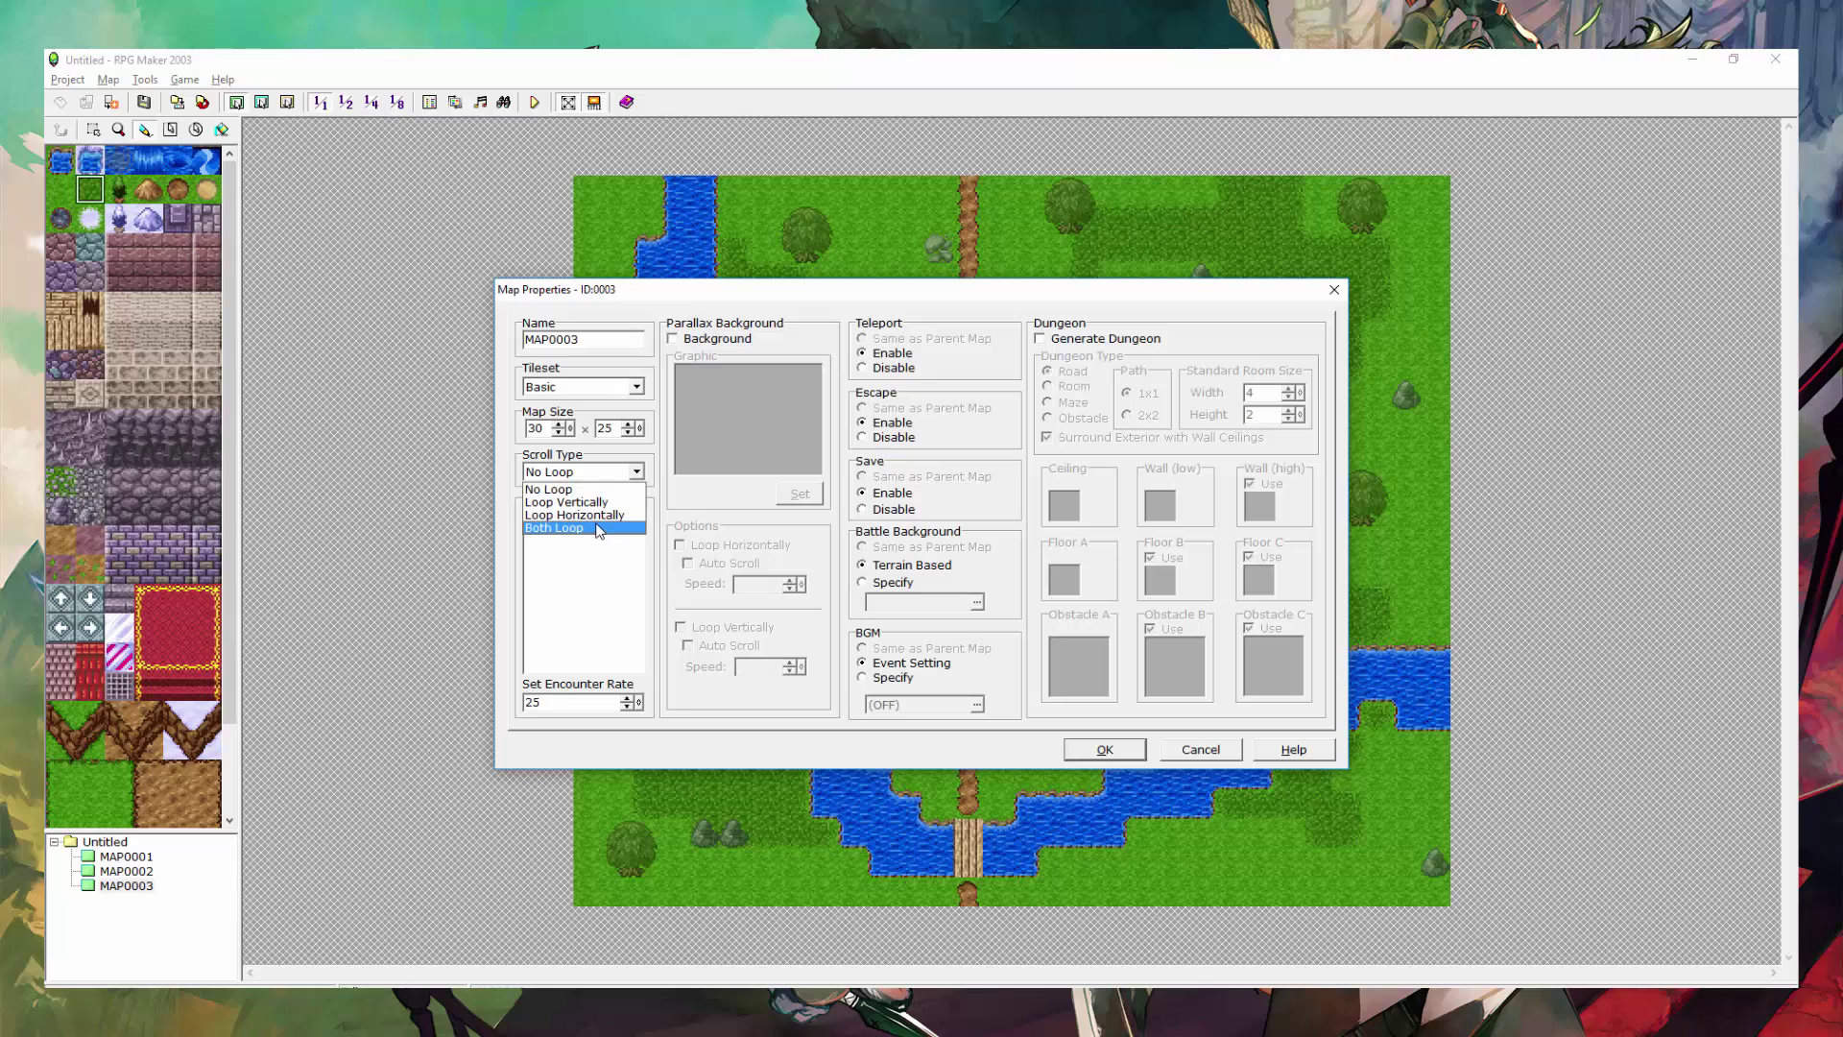
click(596, 536)
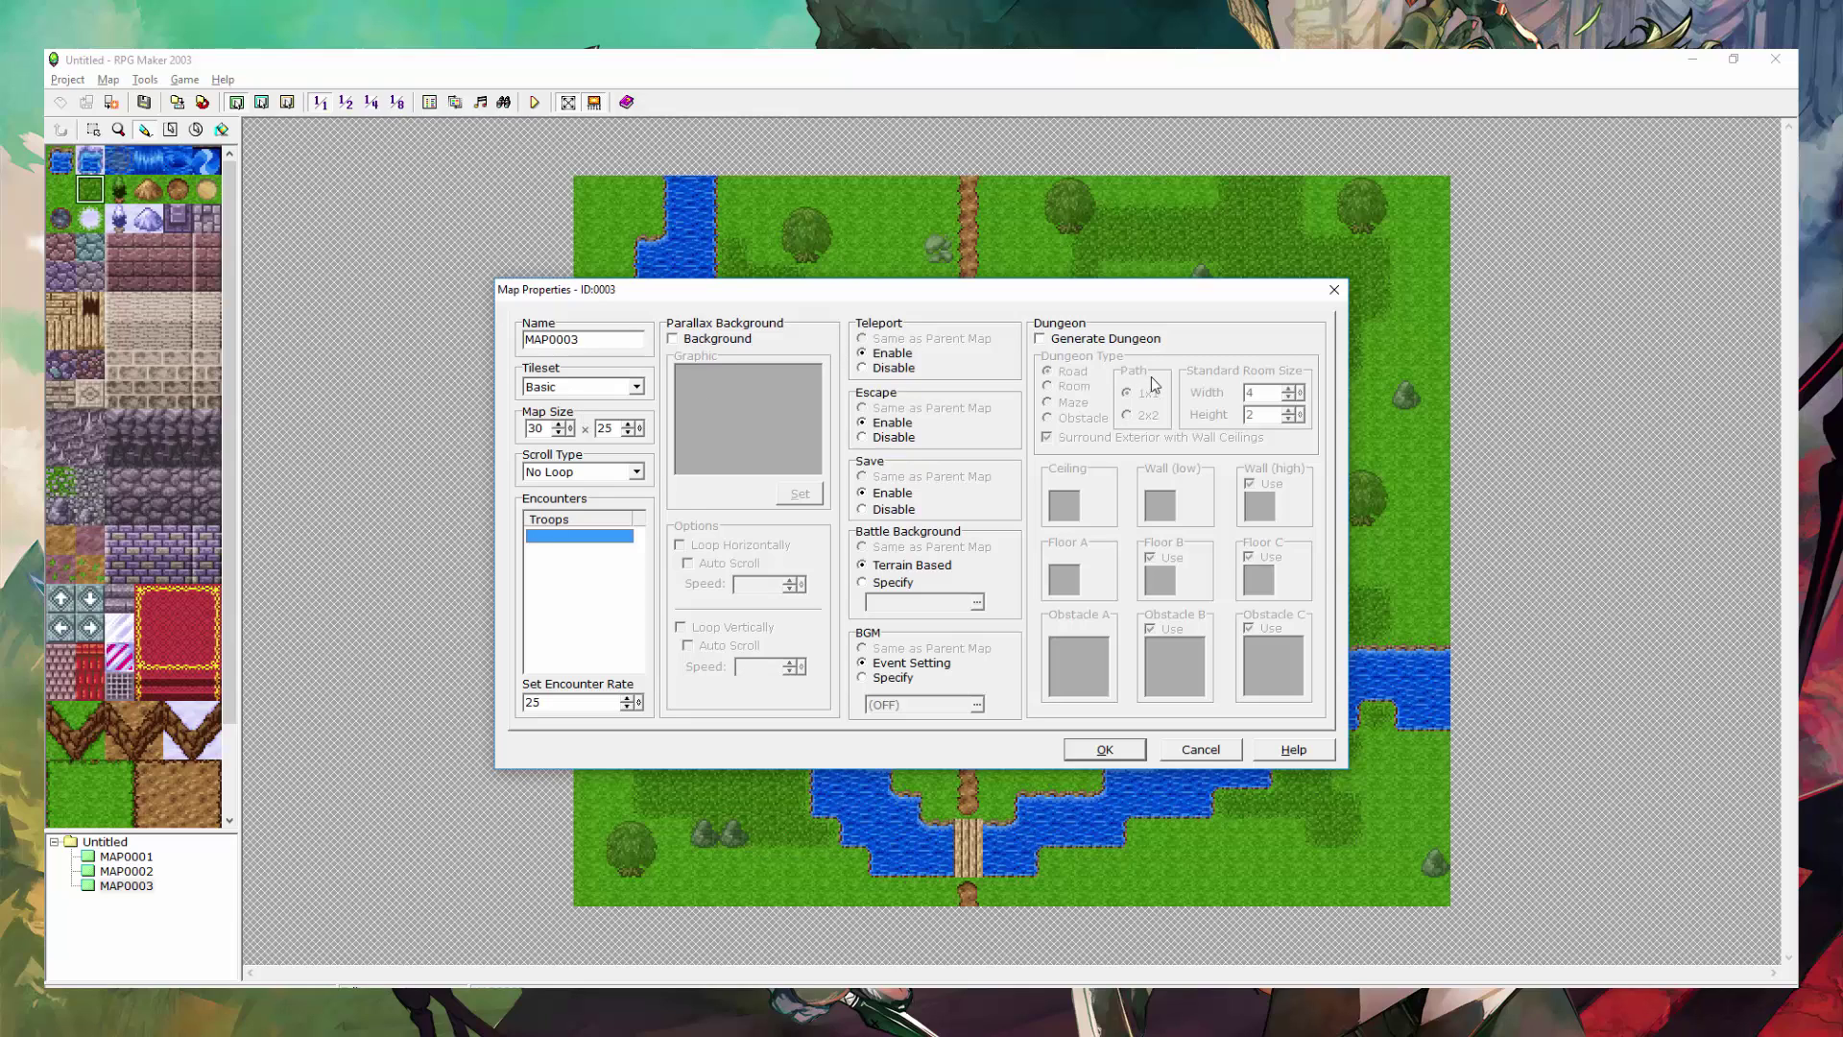
Try enabling dungeon generation for MAP0003, and accept the map properties with it disabled again
click(1100, 341)
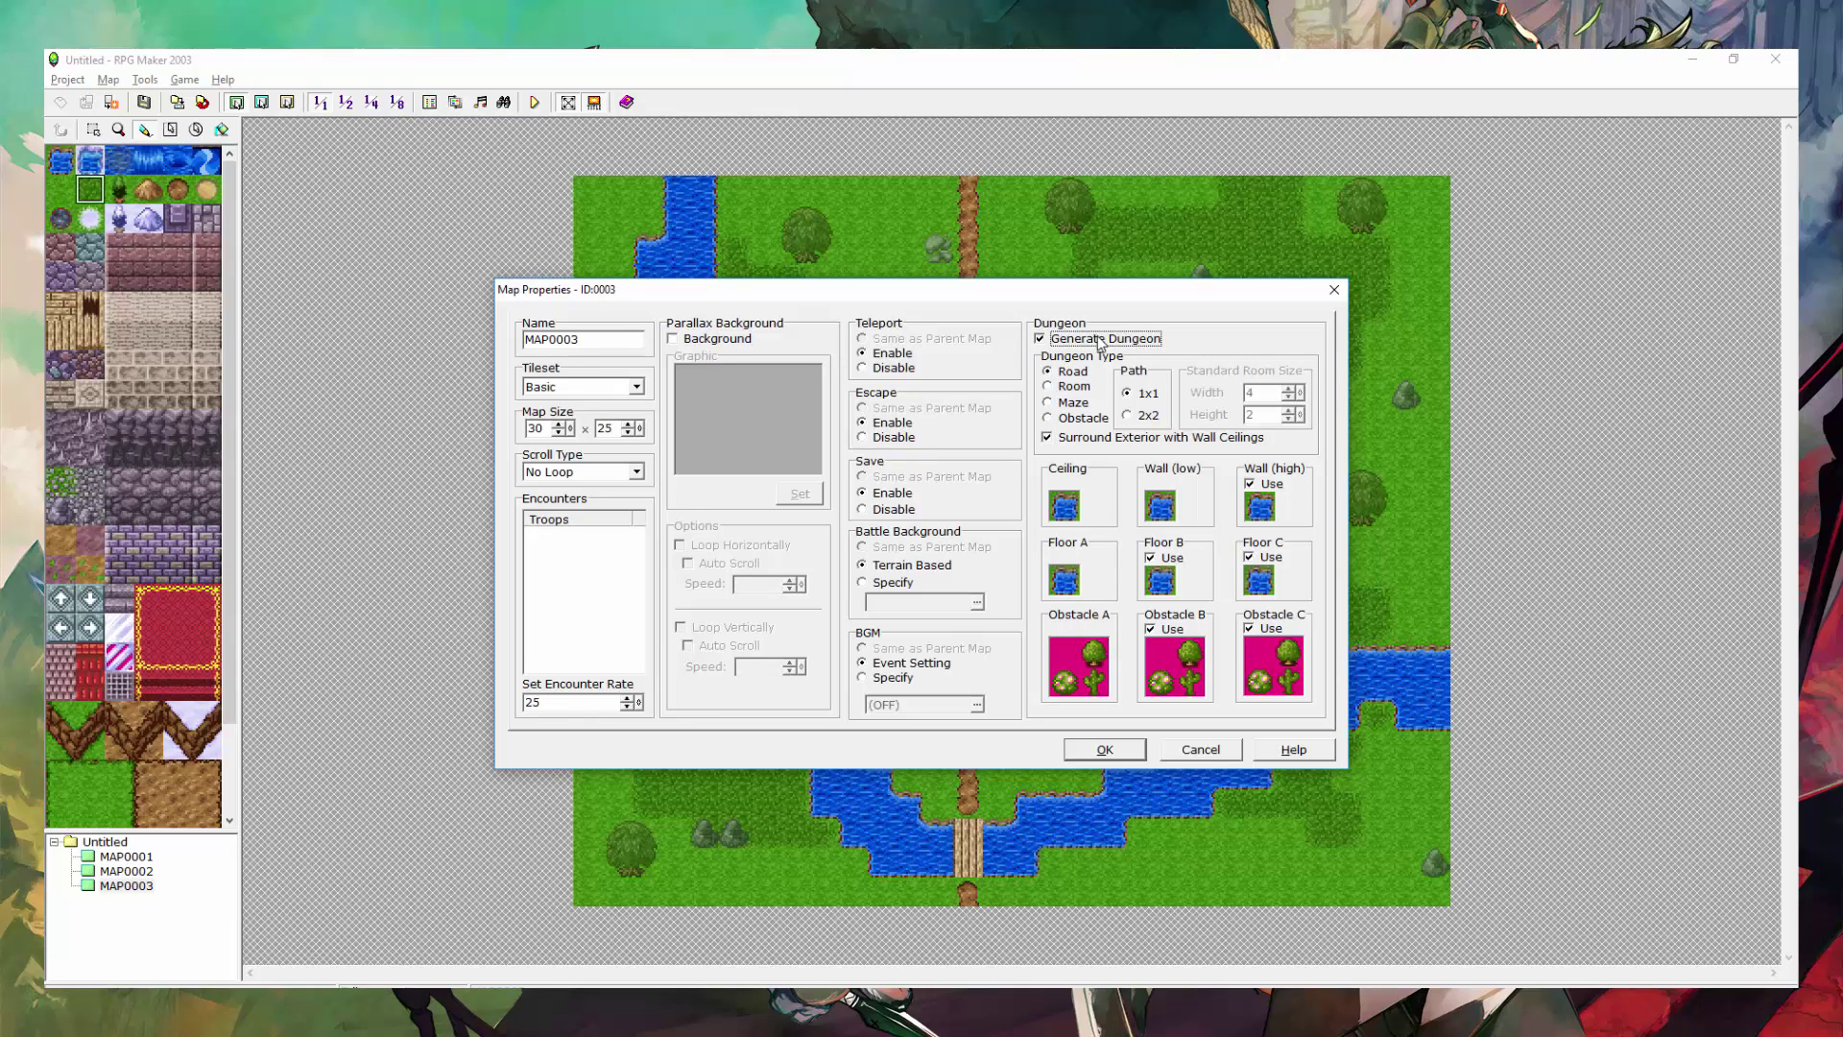
click(1100, 340)
click(1106, 751)
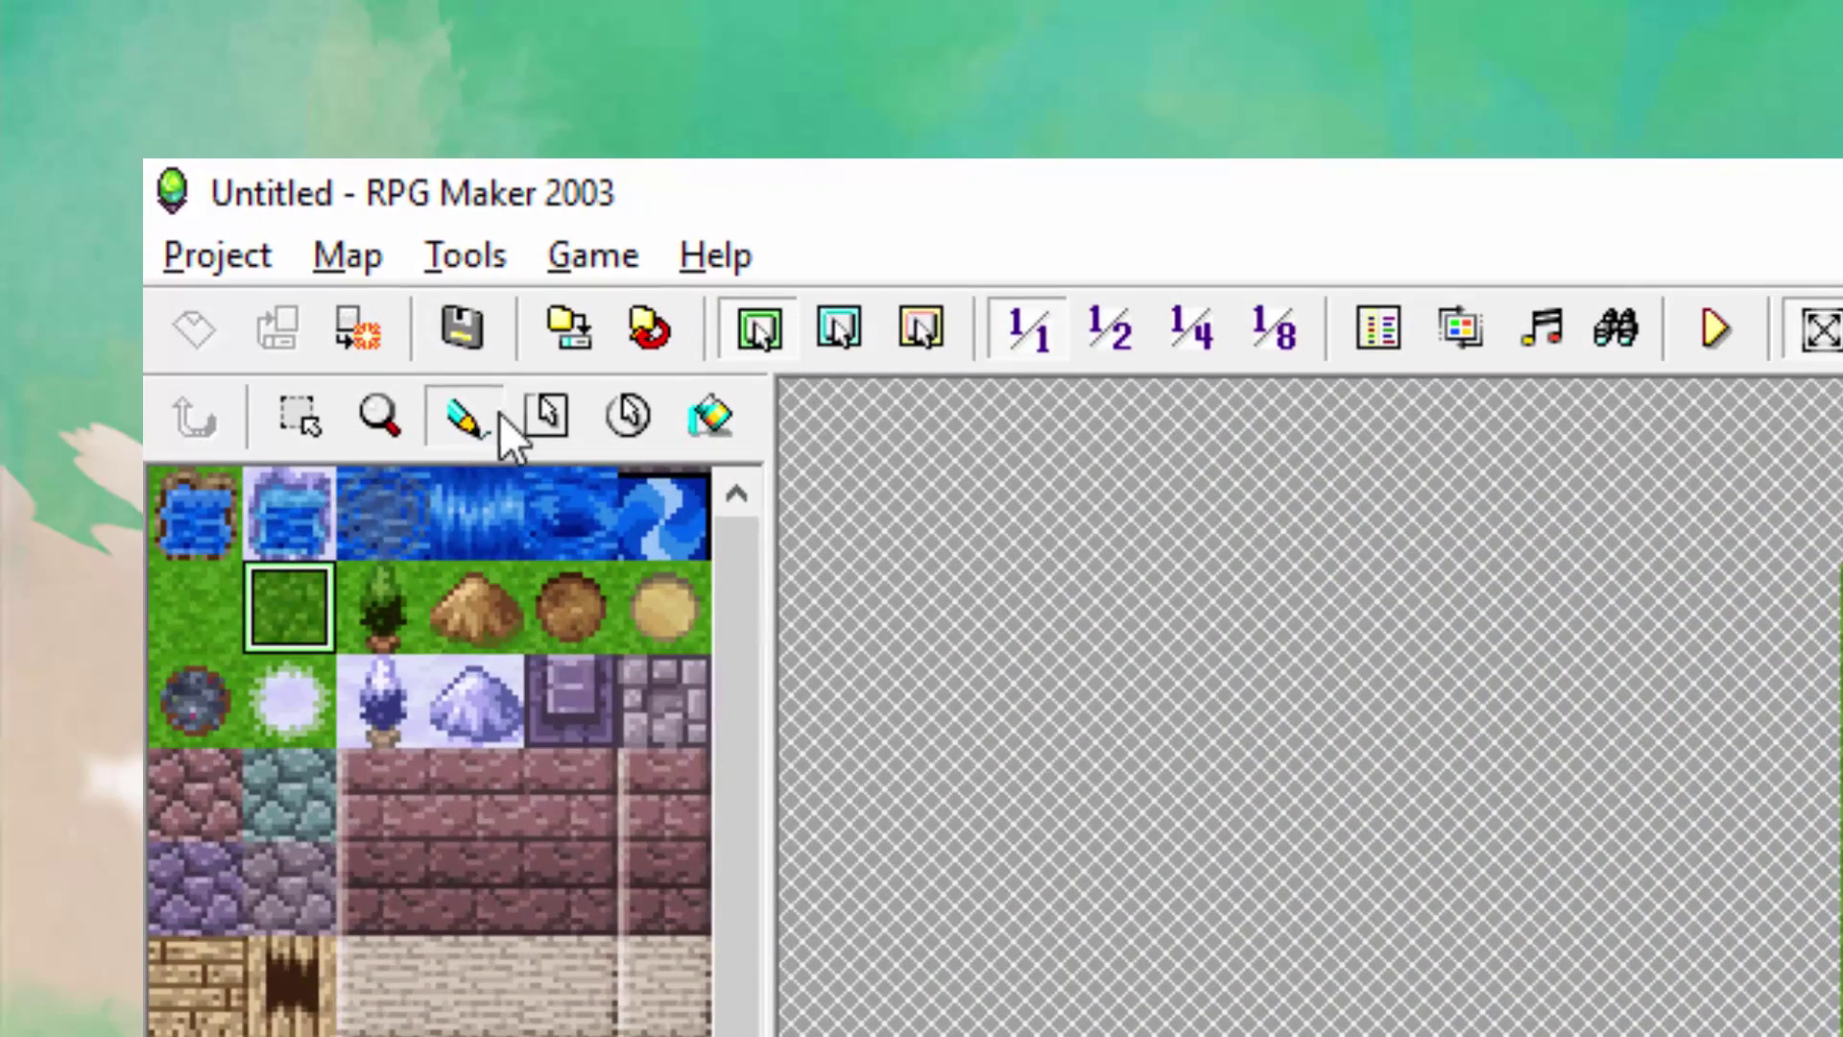
Try drawing large areas of dark grass across the map with the rectangle and ellipse tools, and undo them
click(524, 413)
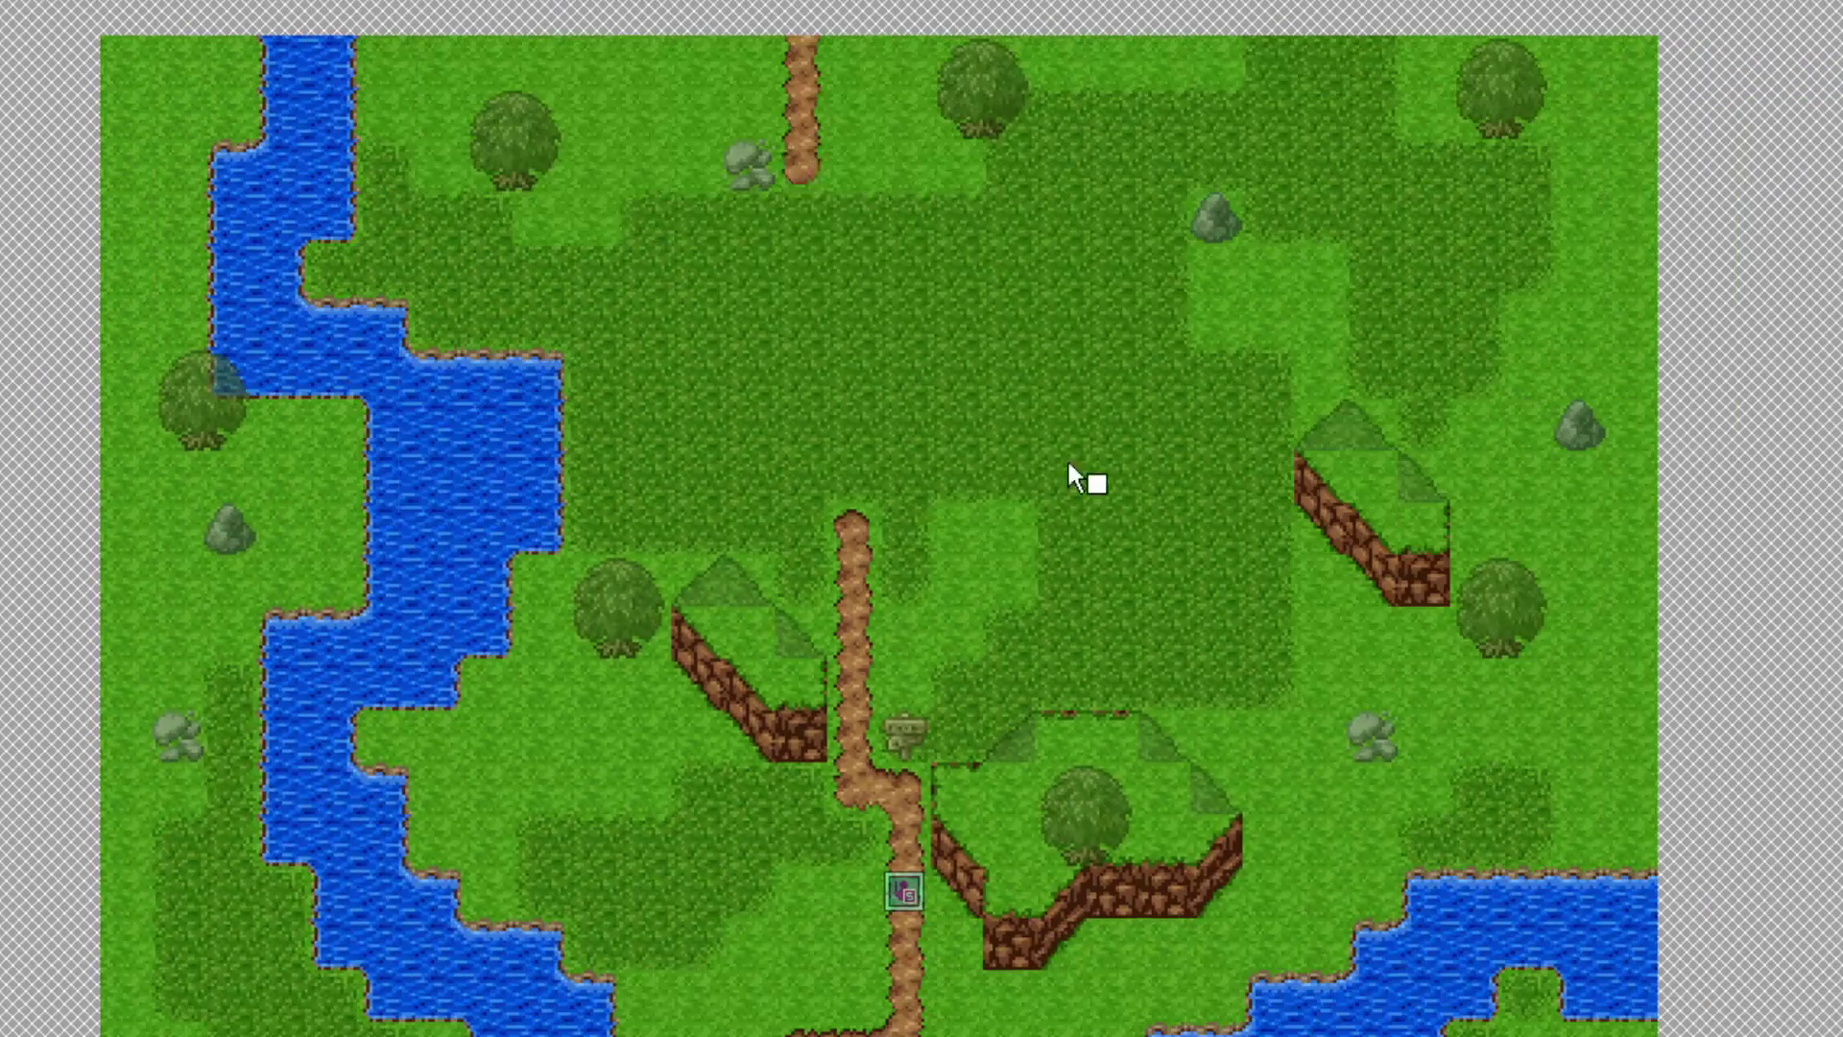
drag(1067, 458, 1753, 995)
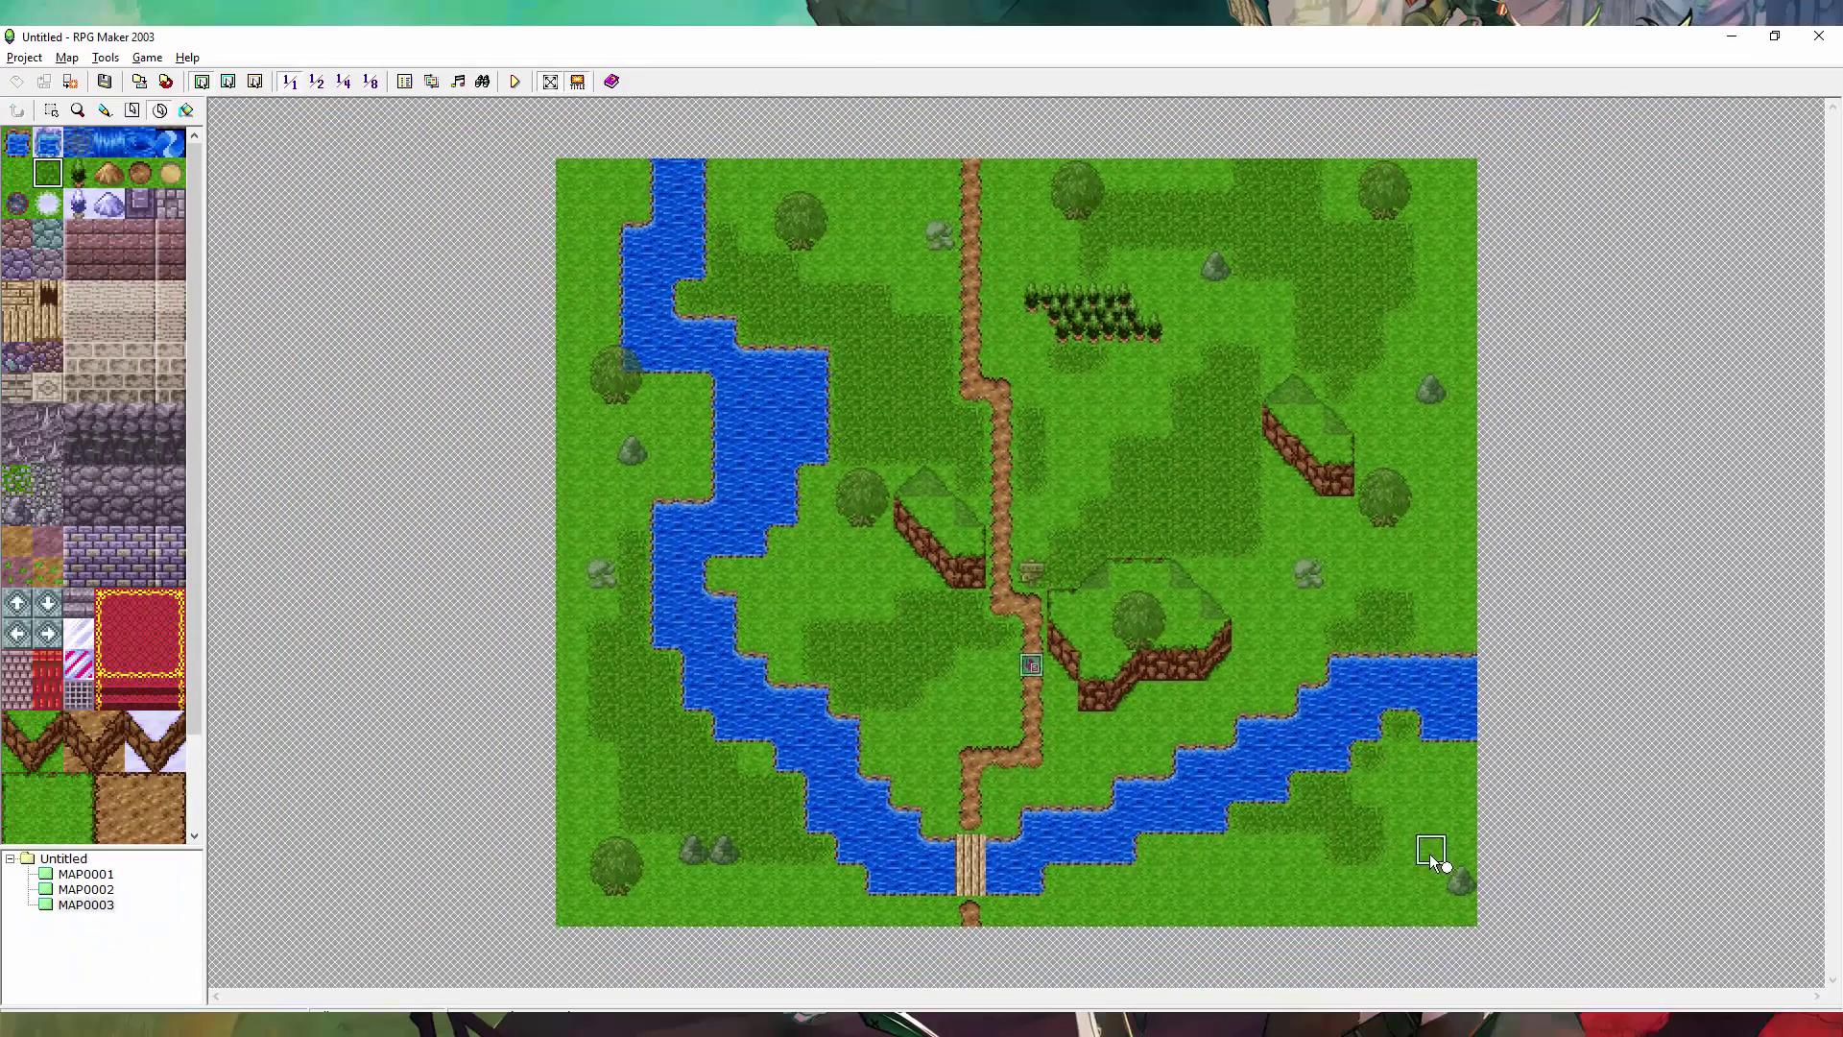
mouse_move(1430, 855)
mouse_down()
mouse_move(707, 267)
mouse_move(728, 171)
mouse_move(977, 365)
mouse_move(874, 263)
mouse_up()
key(ctrl+z)
Flood-fill the western and eastern rivers with the dark grass tile, undoing the first trial fill in between
click(754, 390)
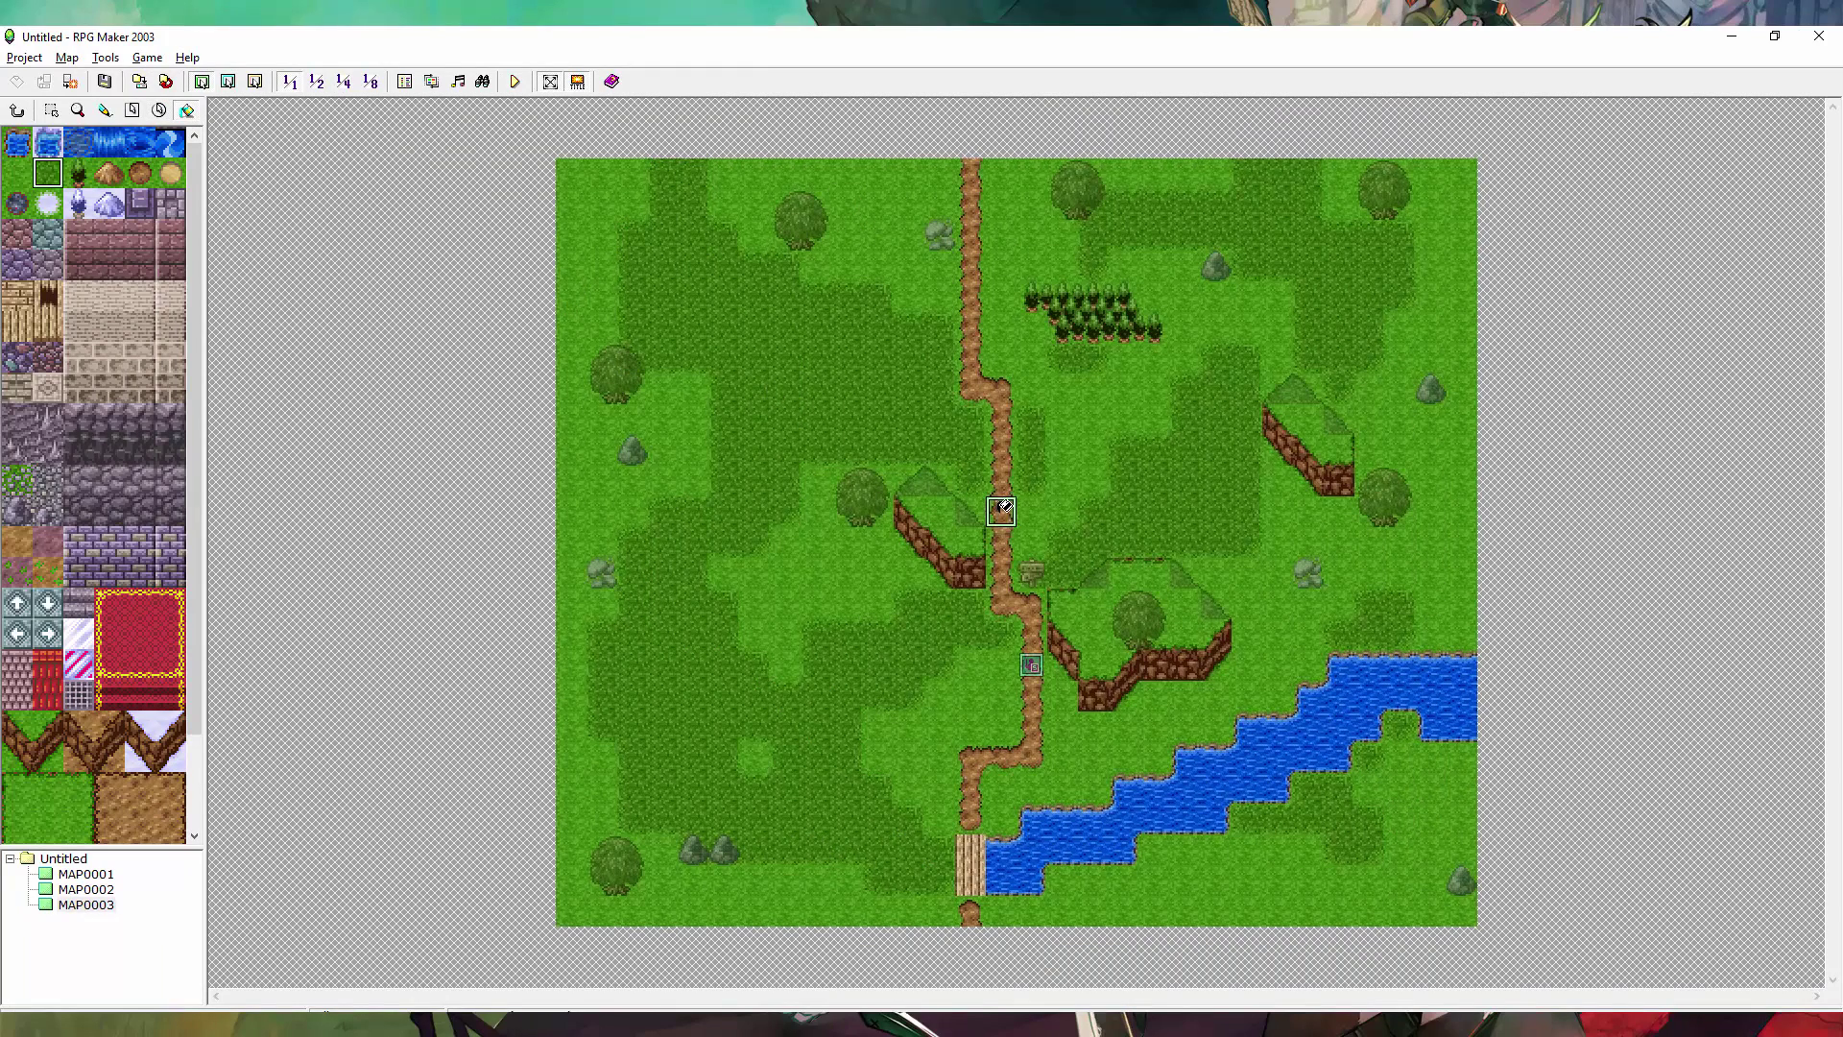
key(ctrl+z)
click(1311, 721)
click(819, 781)
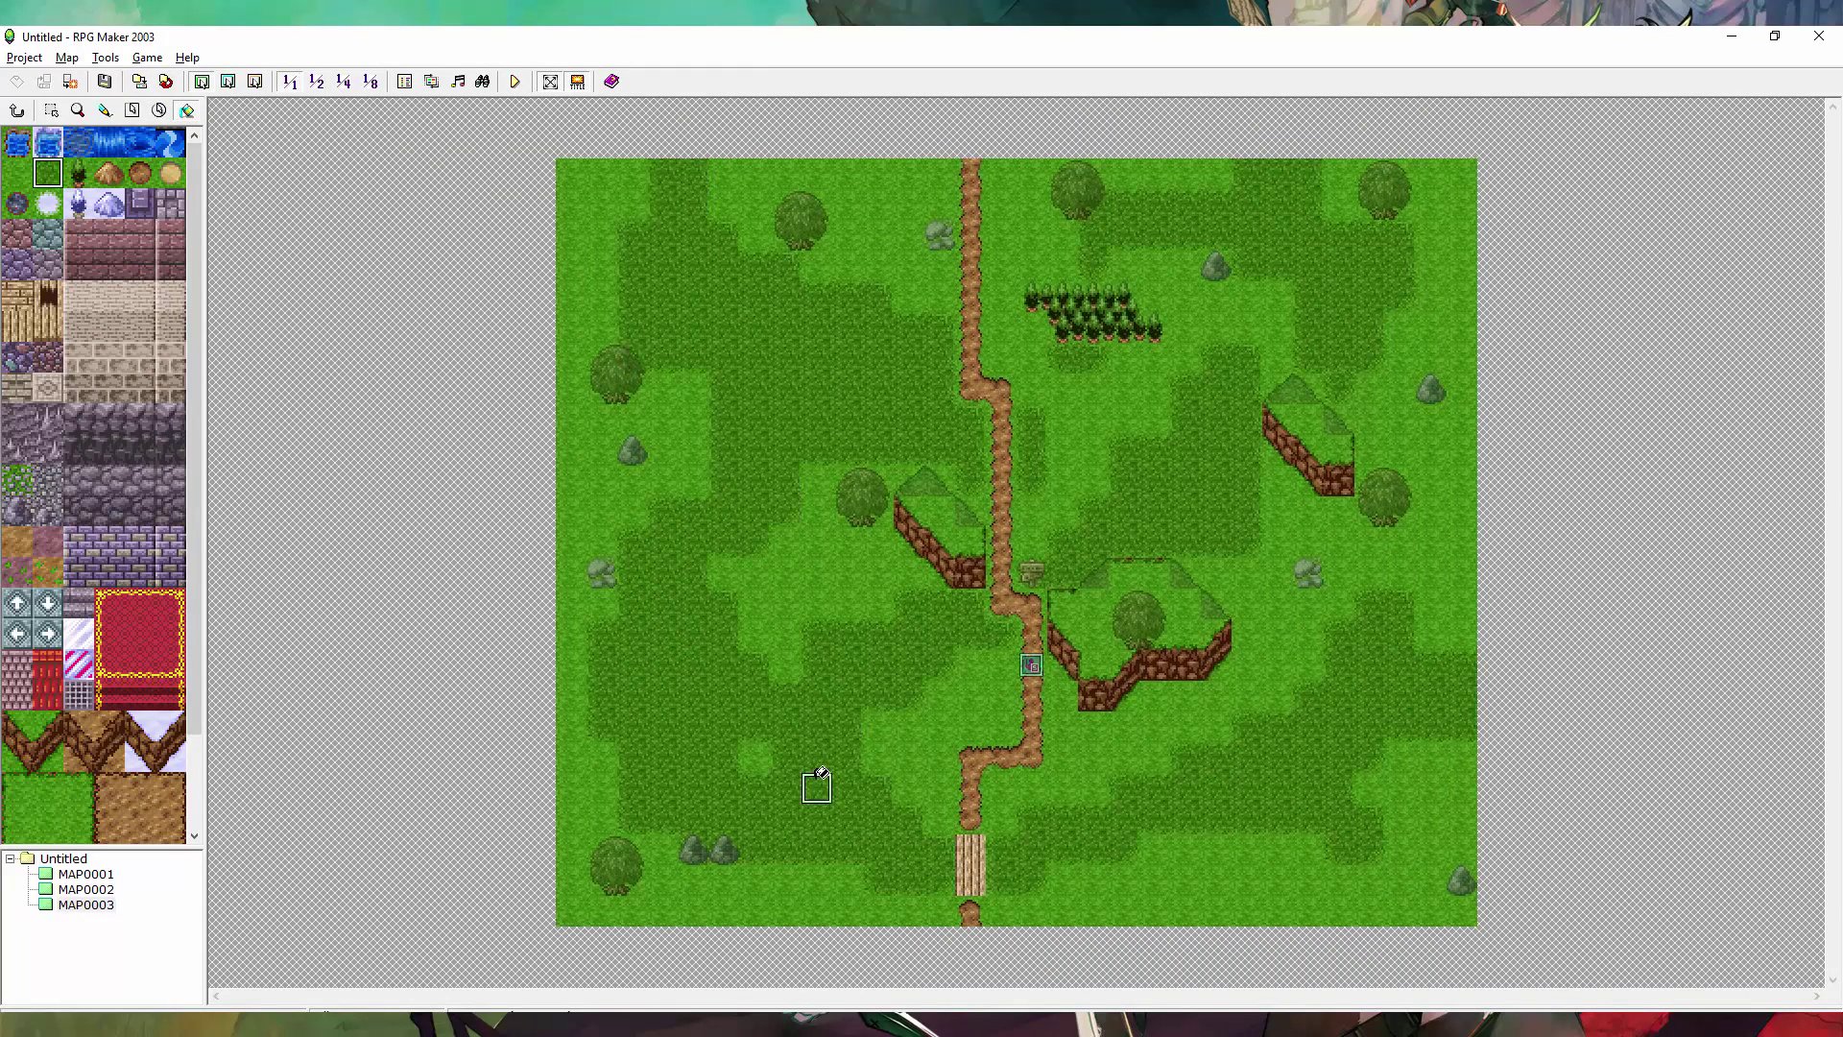